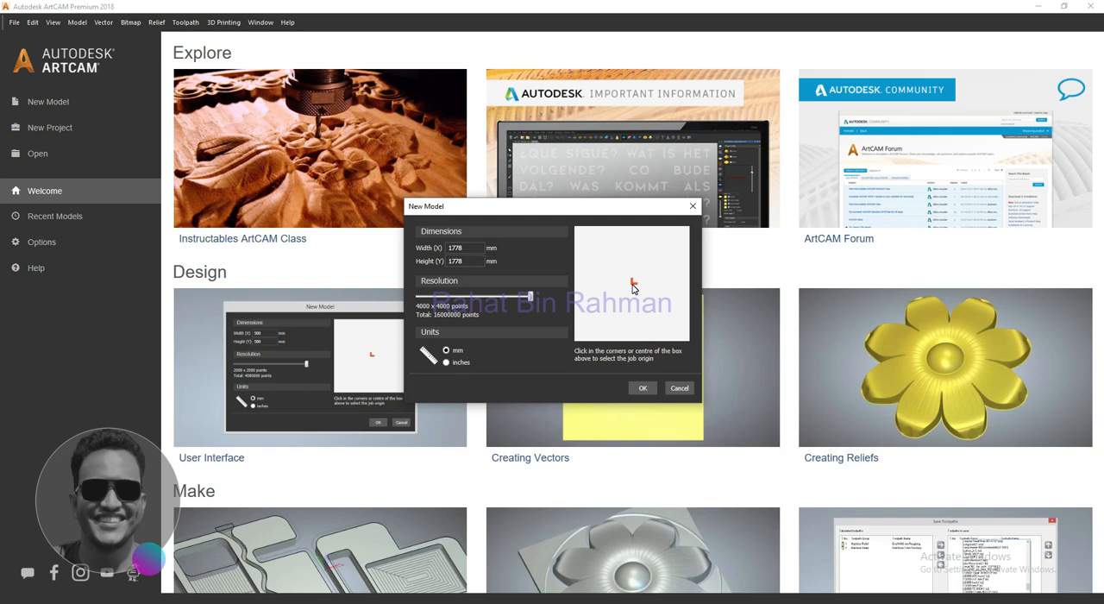
# - Create a new 1778 × 1778 mm model at 4000 × 4000 points with a centred origin and show its 2D view
pyautogui.click(642, 387)
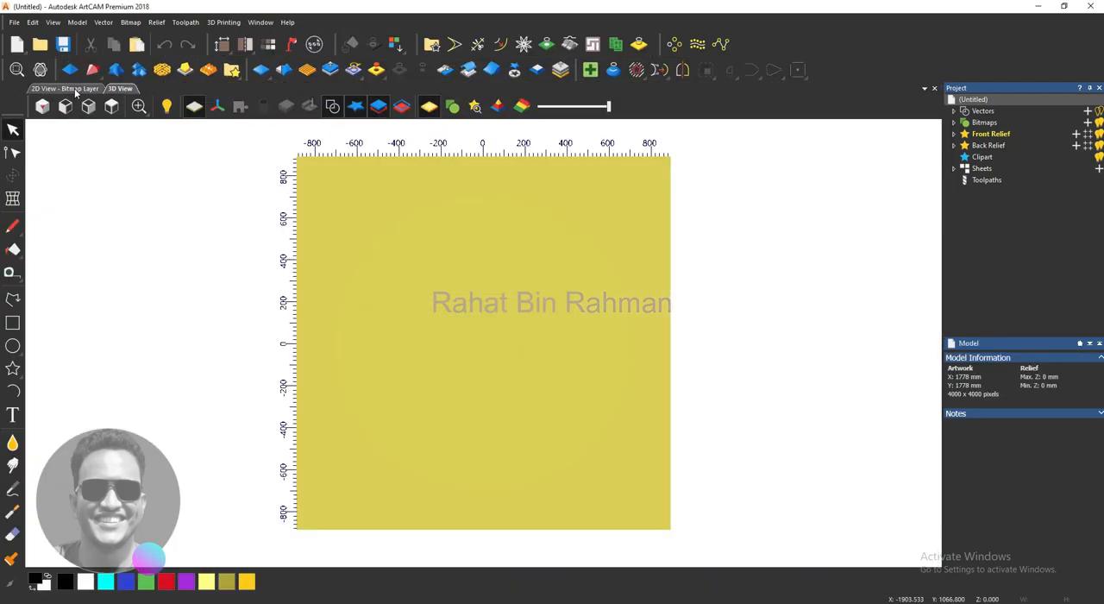
pyautogui.click(74, 89)
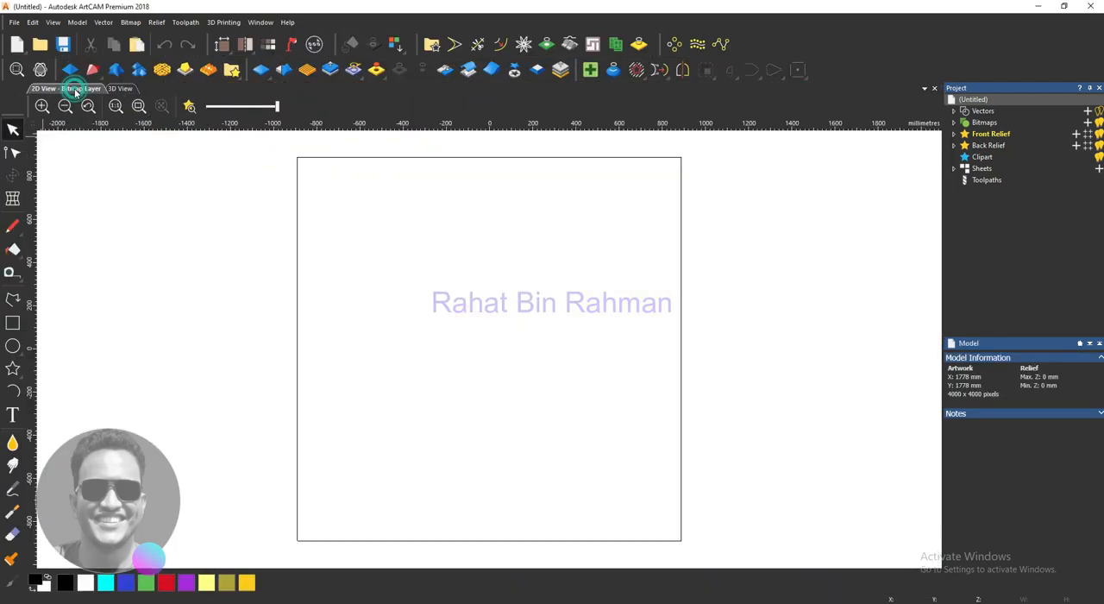
# - Draw a Start - End - Point On Arc arc about 552 mm wide and 137 mm high near the model's centre
pyautogui.scroll(1, 583, 403)
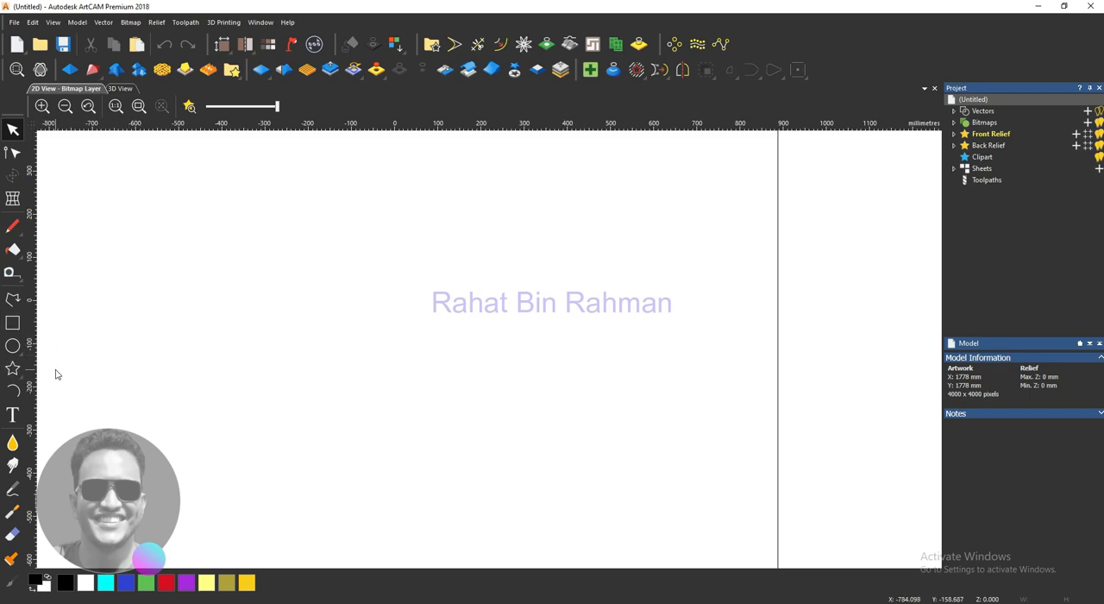
pyautogui.click(13, 391)
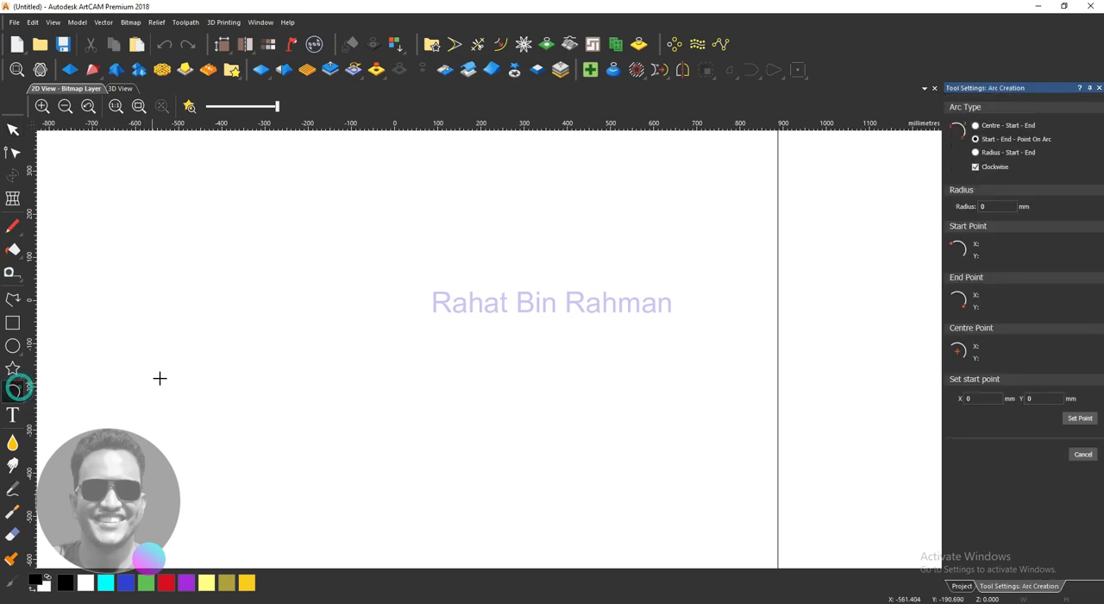
pyautogui.click(229, 299)
pyautogui.click(468, 261)
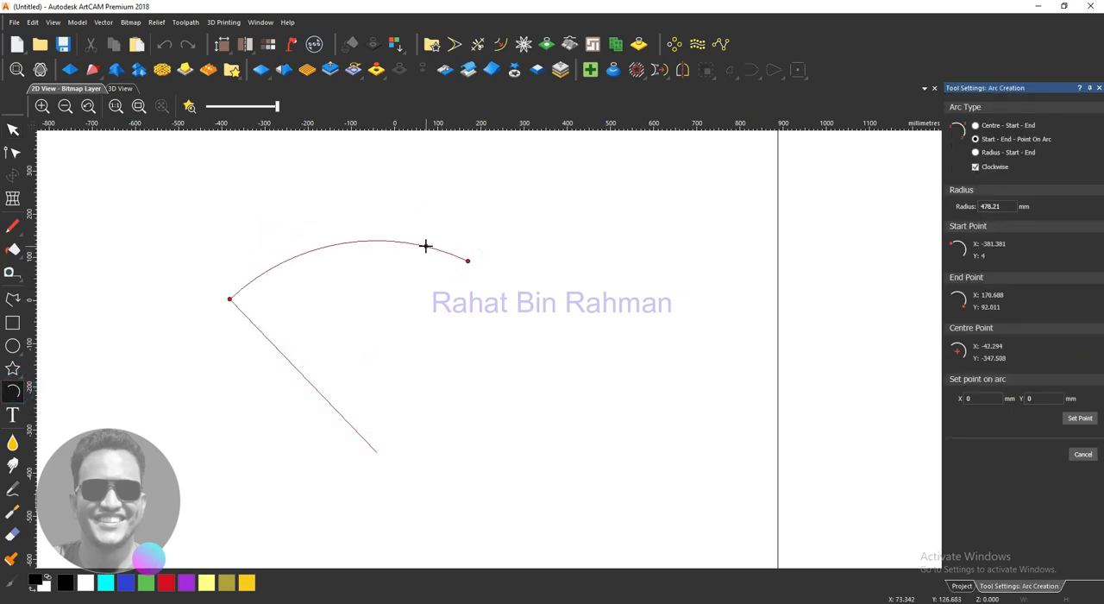
pyautogui.click(426, 247)
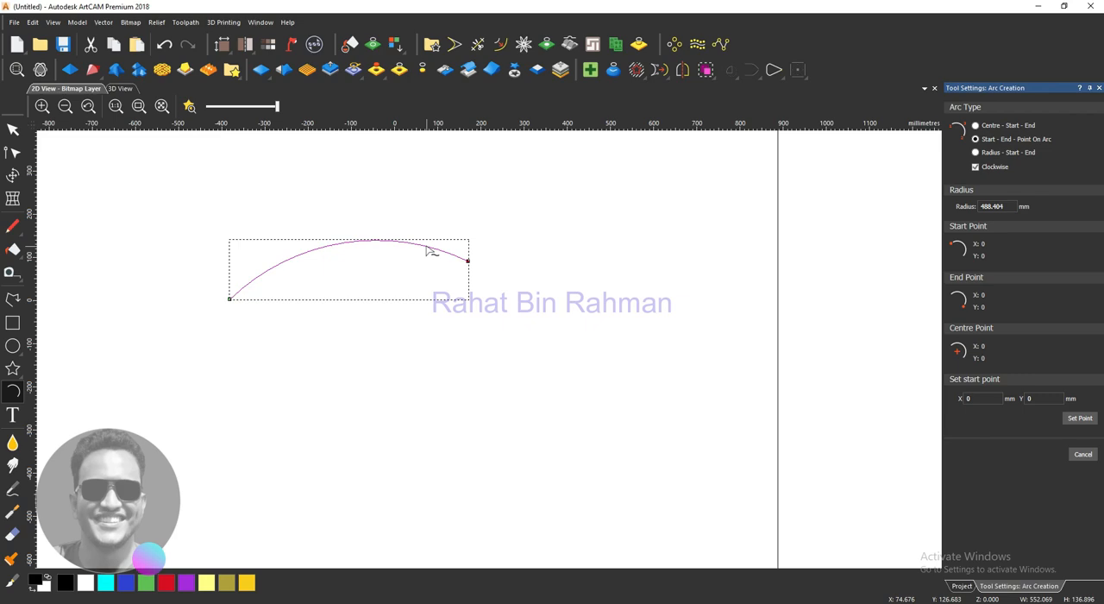
pyautogui.rightClick(426, 248)
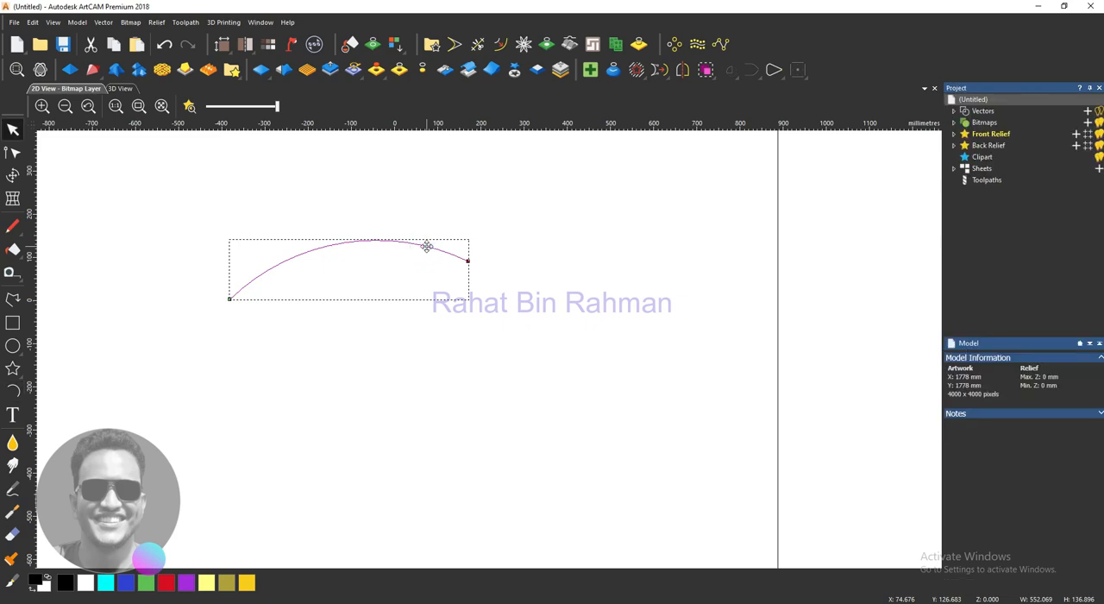
# - Shift the arc slightly downward and place a copy of it just below the original
pyautogui.click(426, 247)
pyautogui.click(425, 246)
pyautogui.moveTo(425, 246); pyautogui.dragTo(430, 265)
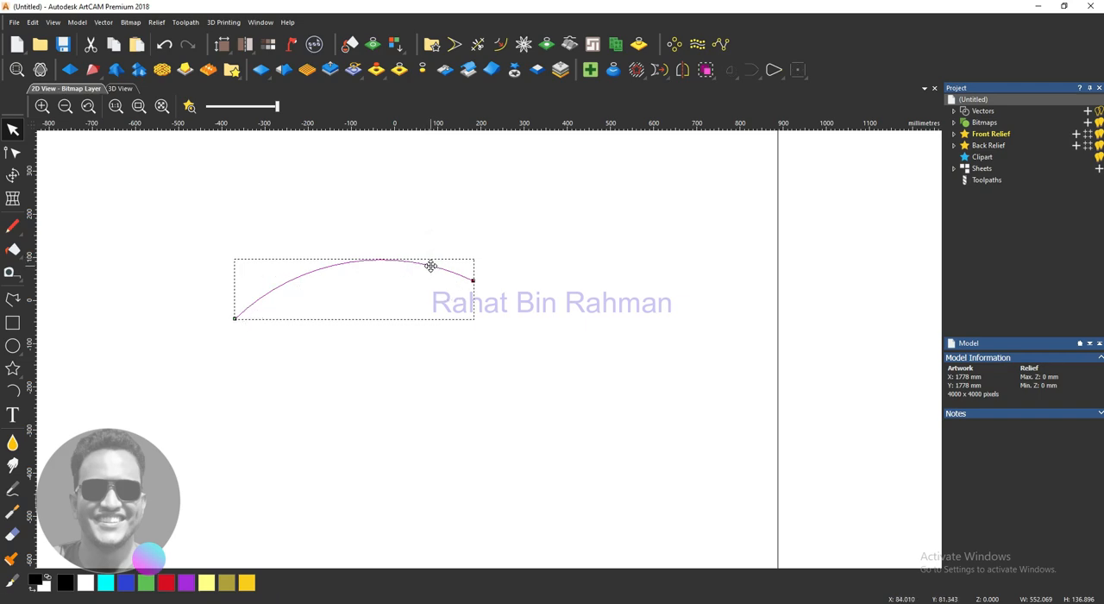
pyautogui.click(430, 264)
pyautogui.click(431, 264)
pyautogui.moveTo(430, 267); pyautogui.dragTo(432, 302)
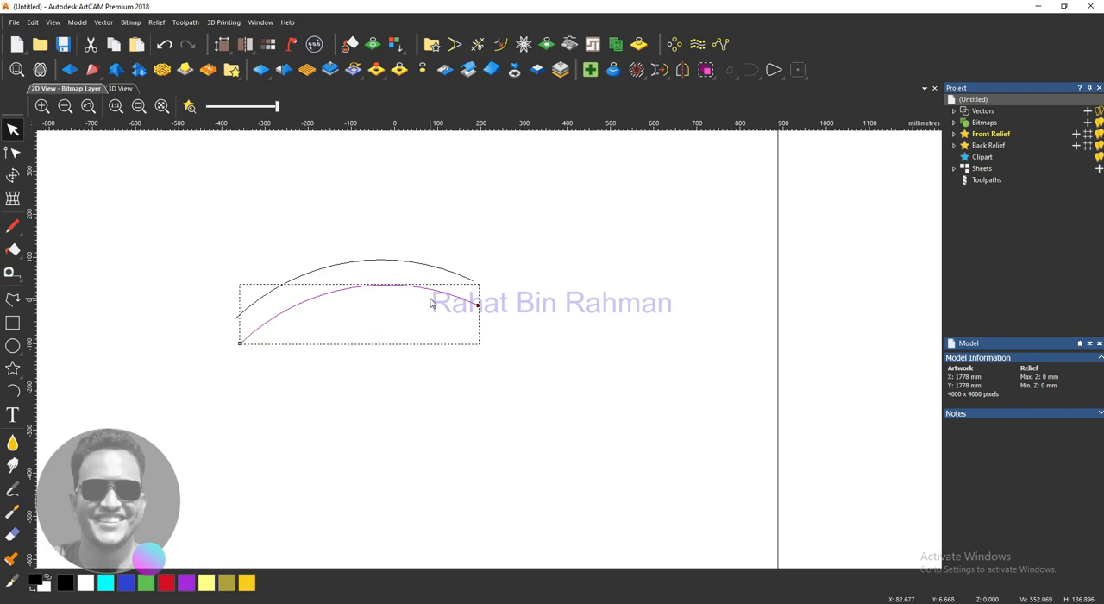
# - Join the right-hand ends of the two arcs into a single point by moving their end nodes
pyautogui.press('n')
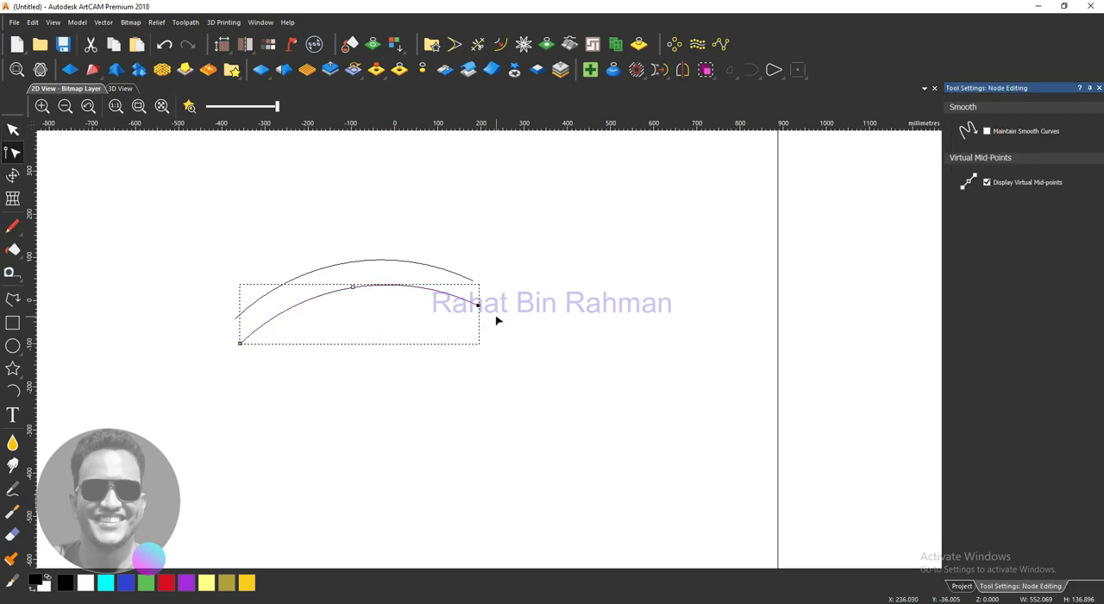
pyautogui.click(498, 319)
pyautogui.moveTo(516, 334); pyautogui.dragTo(463, 249)
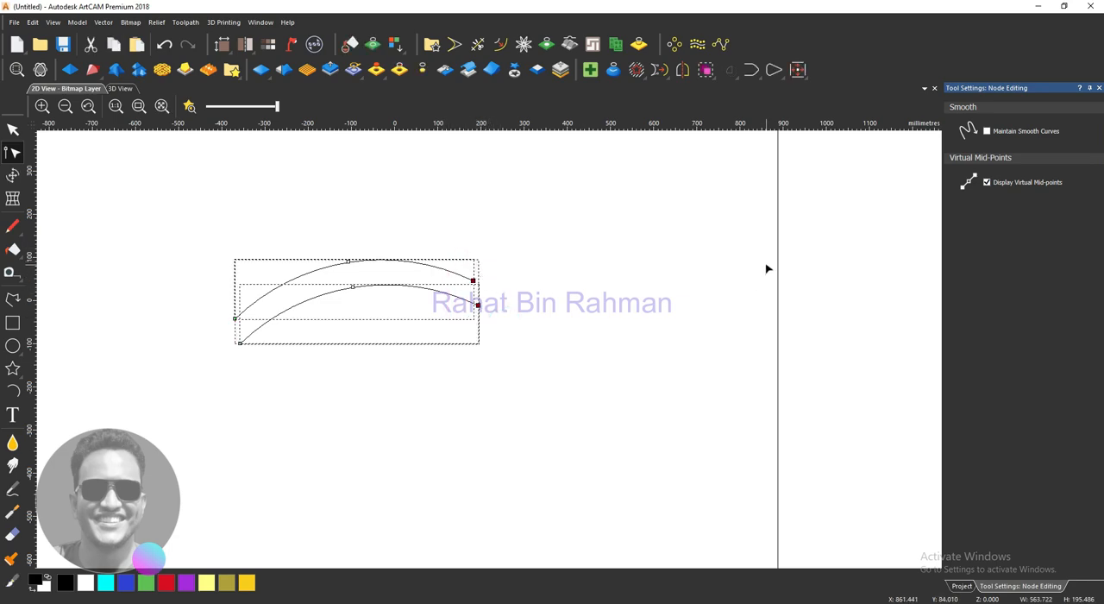
pyautogui.click(750, 70)
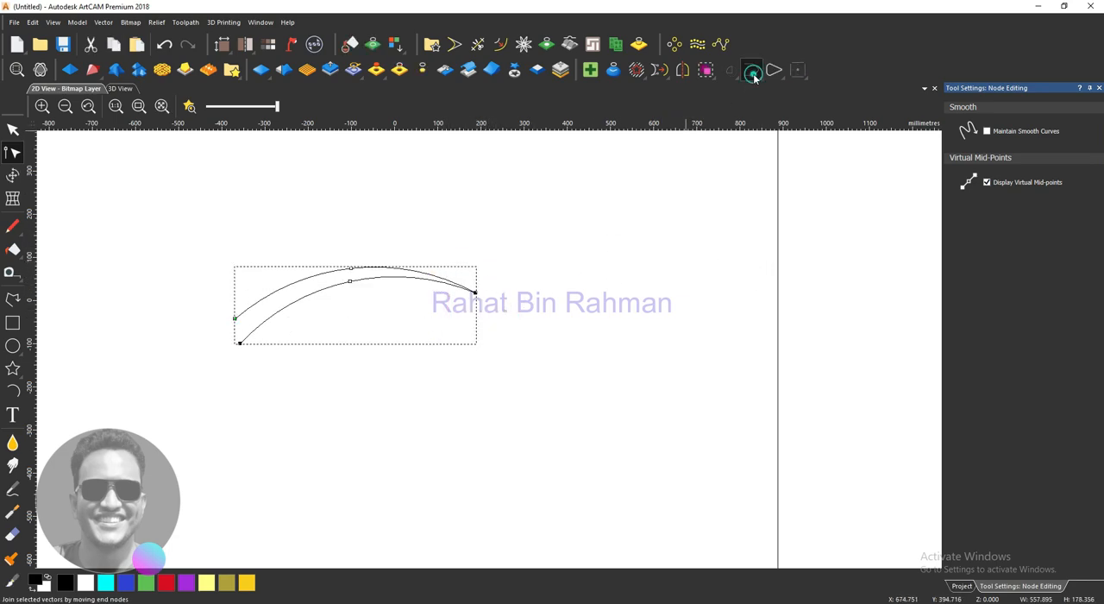
# - Try to close the open left end of the joined arcs by moving its end nodes, and undo the closure
pyautogui.moveTo(277, 366); pyautogui.dragTo(222, 314)
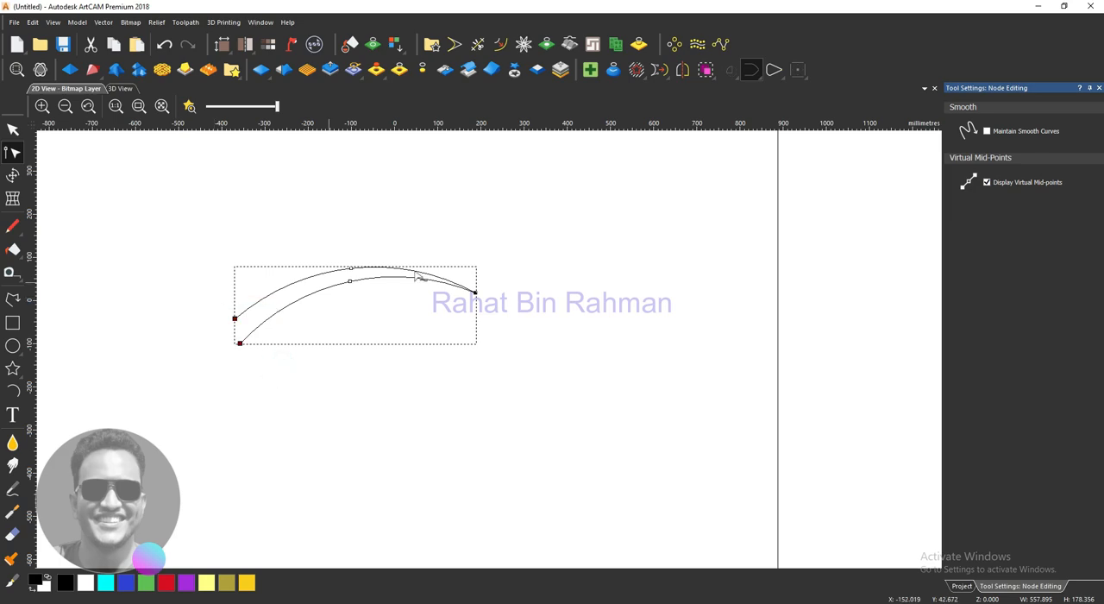
pyautogui.click(771, 73)
pyautogui.moveTo(416, 369); pyautogui.dragTo(342, 252)
pyautogui.hotkey('ctrl', 'z')
pyautogui.click(297, 370)
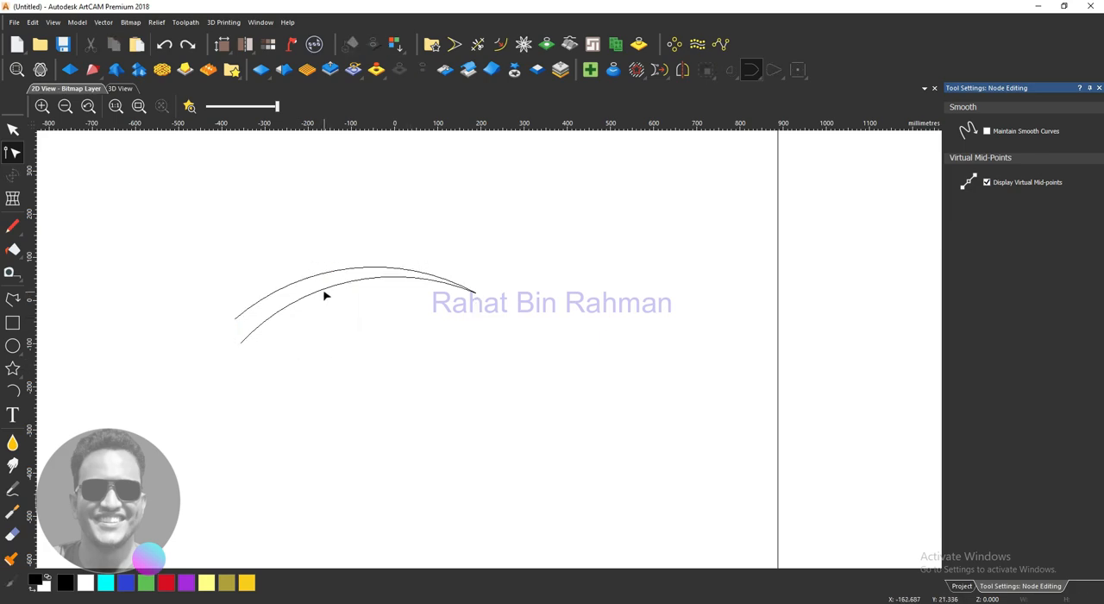
pyautogui.click(324, 295)
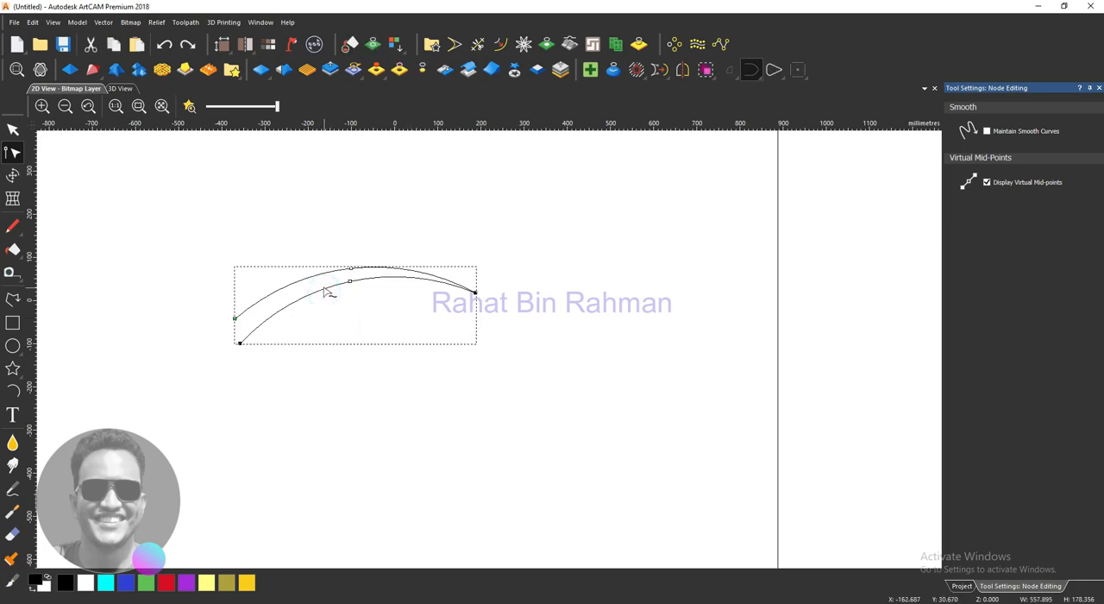
pyautogui.click(238, 342)
pyautogui.press('n')
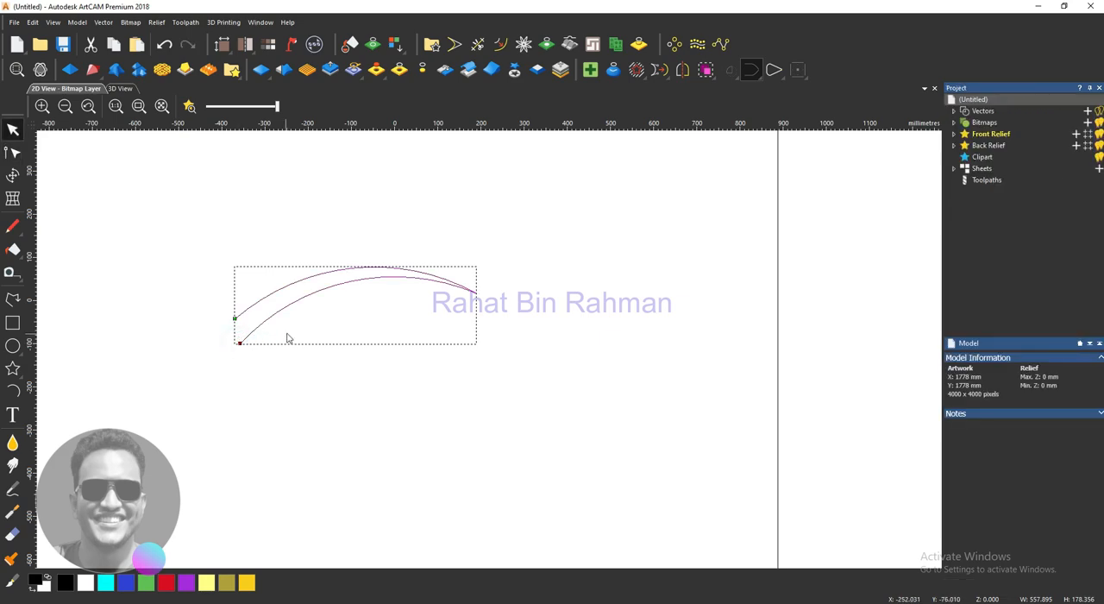
pyautogui.click(773, 71)
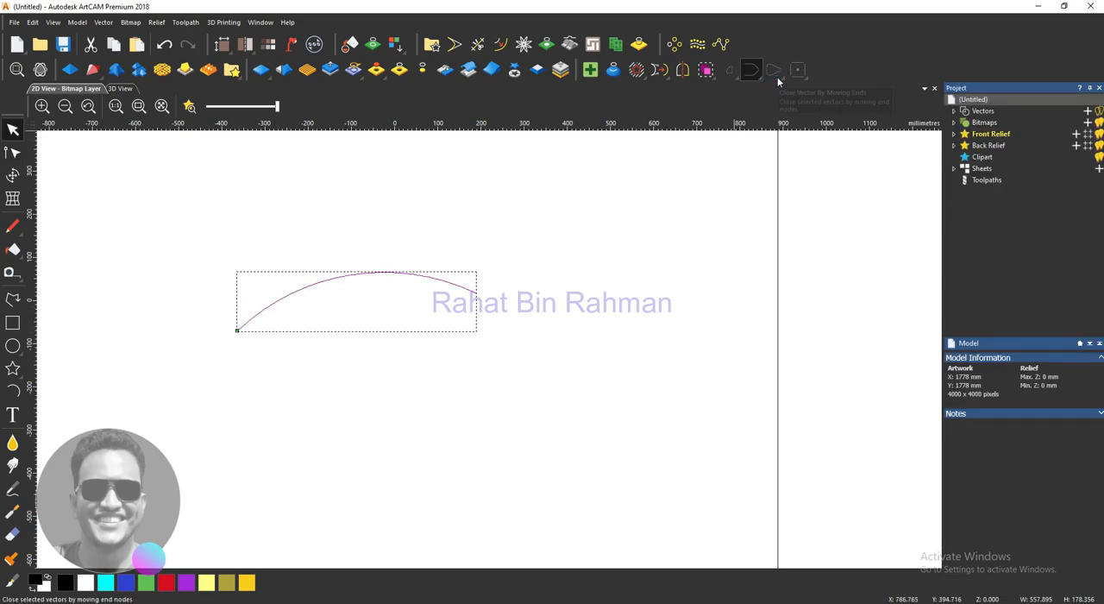
pyautogui.hotkey('ctrl', 'z')
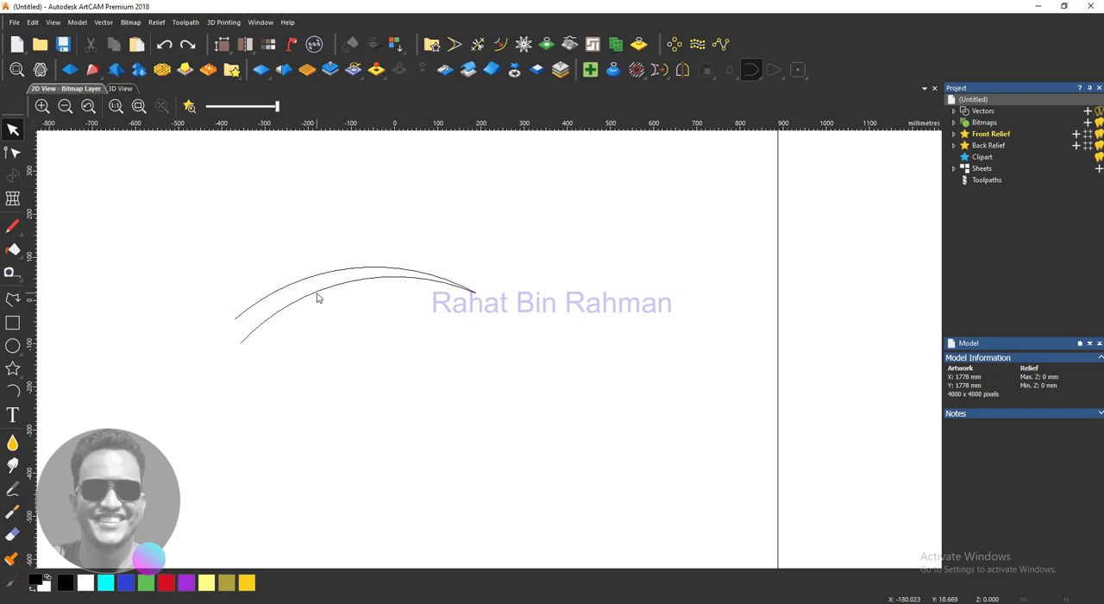
# - Close the open left end of the joined arcs with a smooth curve
pyautogui.scroll(3, 250, 317)
pyautogui.scroll(-2, 252, 310)
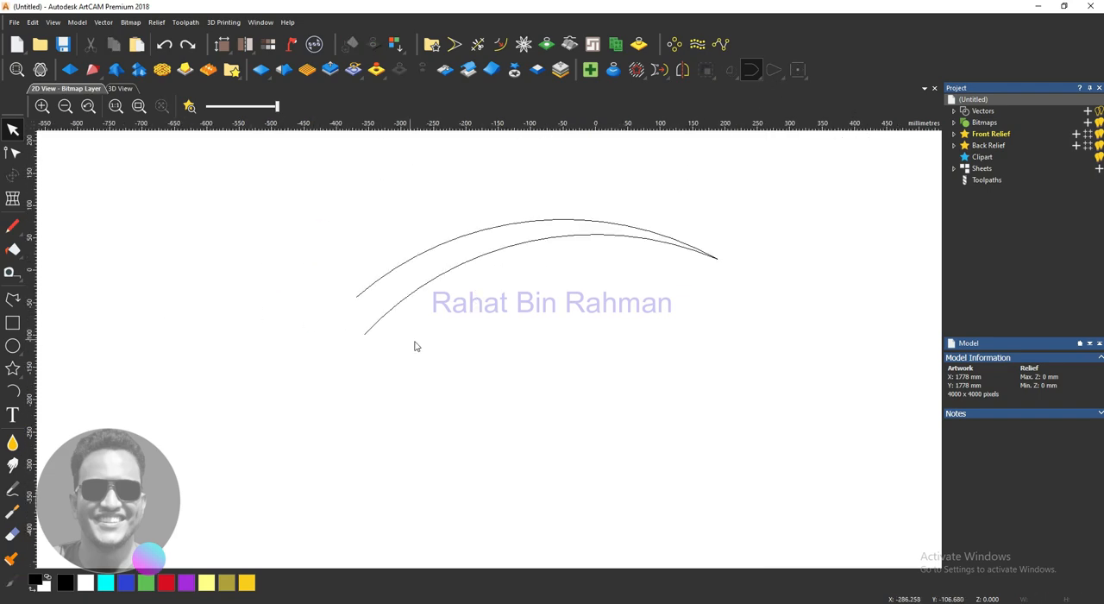
pyautogui.moveTo(421, 343); pyautogui.dragTo(369, 273)
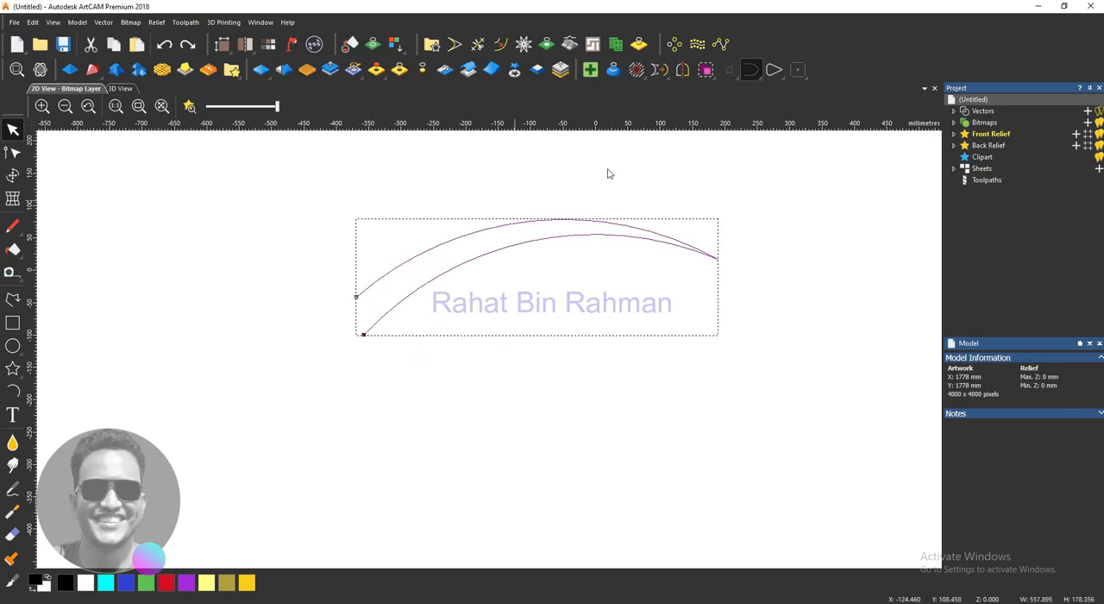
pyautogui.click(765, 80)
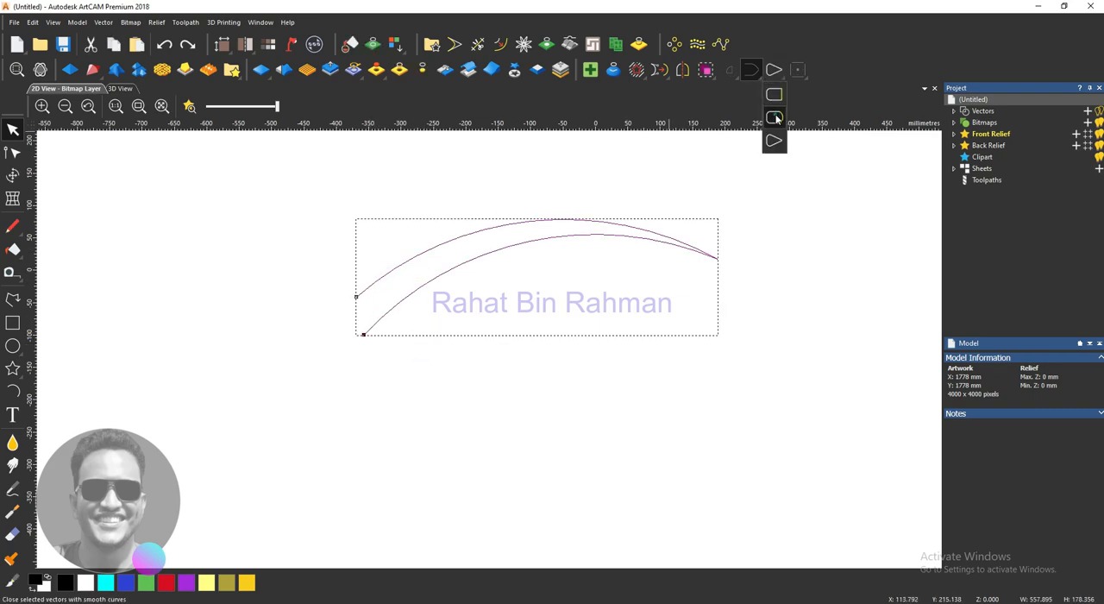
pyautogui.click(775, 116)
pyautogui.click(554, 301)
# - Draw a rectangle about 302 × 57 mm and move it up to just beneath the curved tapered shape
pyautogui.scroll(-4, 574, 357)
pyautogui.scroll(4, 542, 364)
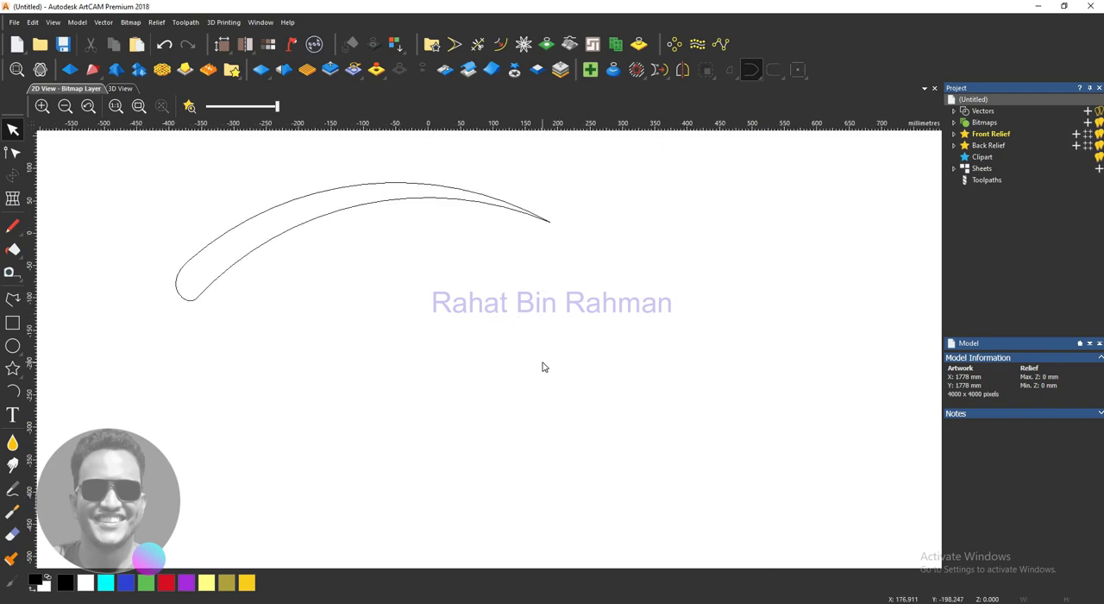
pyautogui.scroll(-2, 471, 350)
pyautogui.click(13, 322)
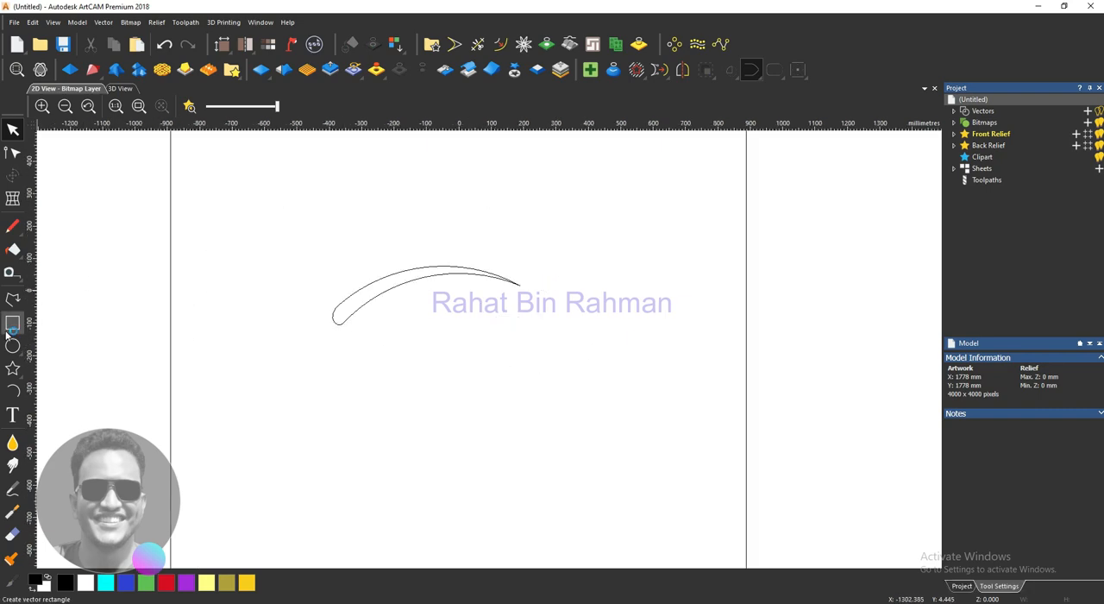
pyautogui.moveTo(415, 363); pyautogui.dragTo(515, 381)
pyautogui.press('Return')
pyautogui.scroll(2, 477, 378)
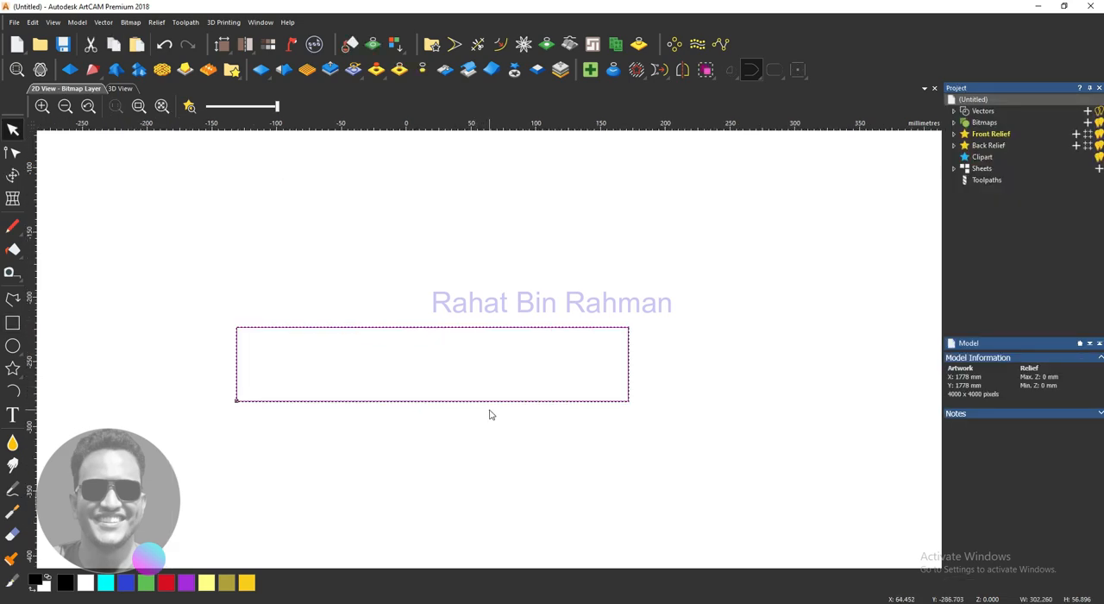
pyautogui.scroll(-2, 489, 409)
pyautogui.moveTo(493, 363); pyautogui.dragTo(472, 311)
pyautogui.click(468, 353)
# - Start a V-Bit Carving toolpath for the curved tapered shape
pyautogui.scroll(1, 450, 264)
pyautogui.scroll(-1, 448, 285)
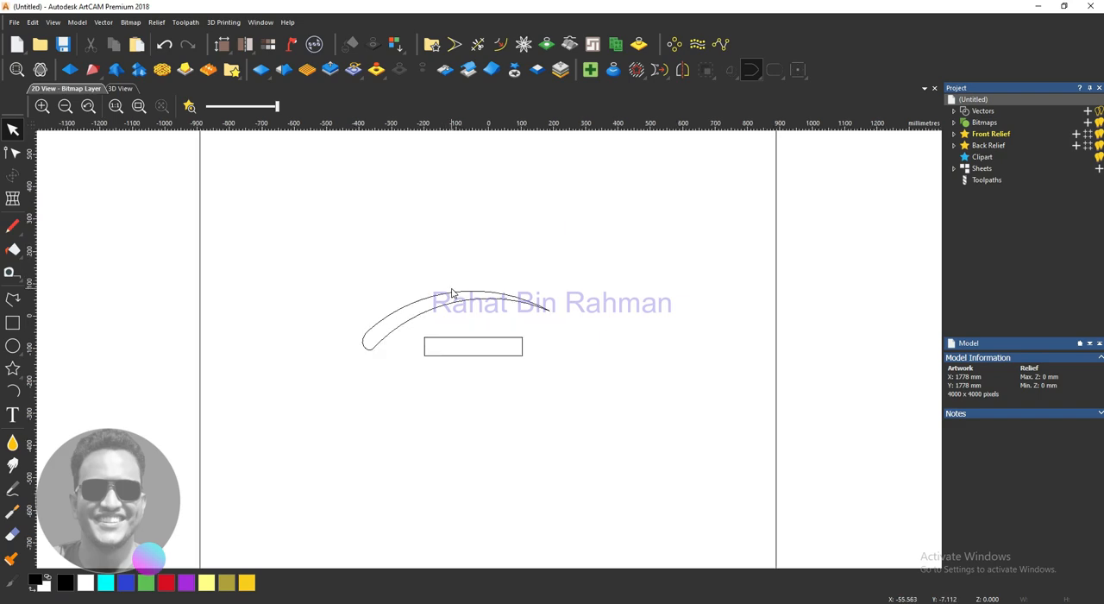
pyautogui.scroll(1, 474, 339)
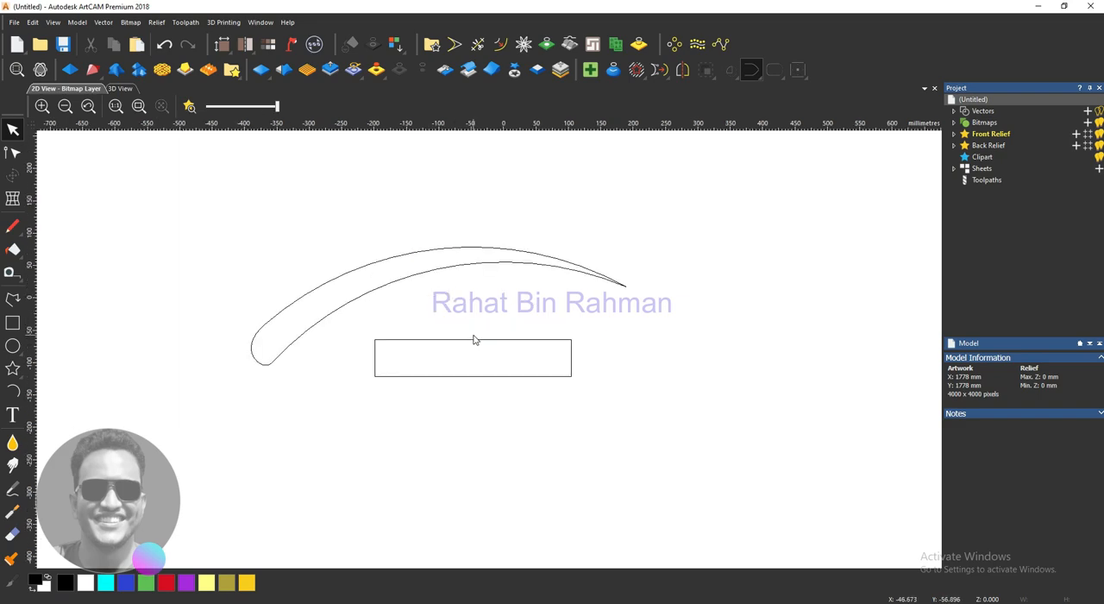
pyautogui.moveTo(488, 292); pyautogui.dragTo(395, 197)
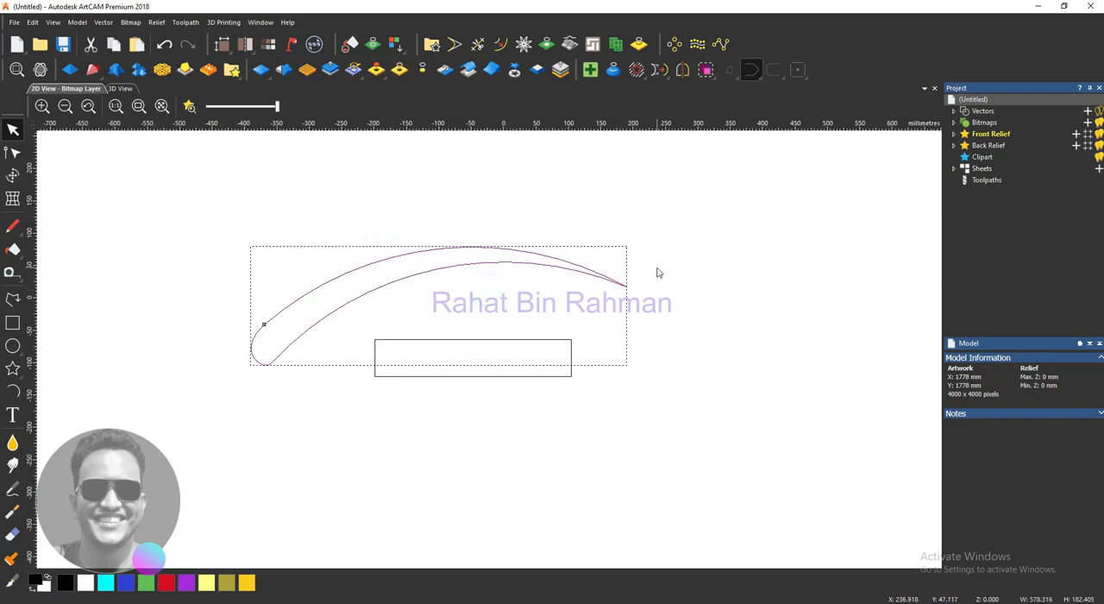
pyautogui.click(987, 180)
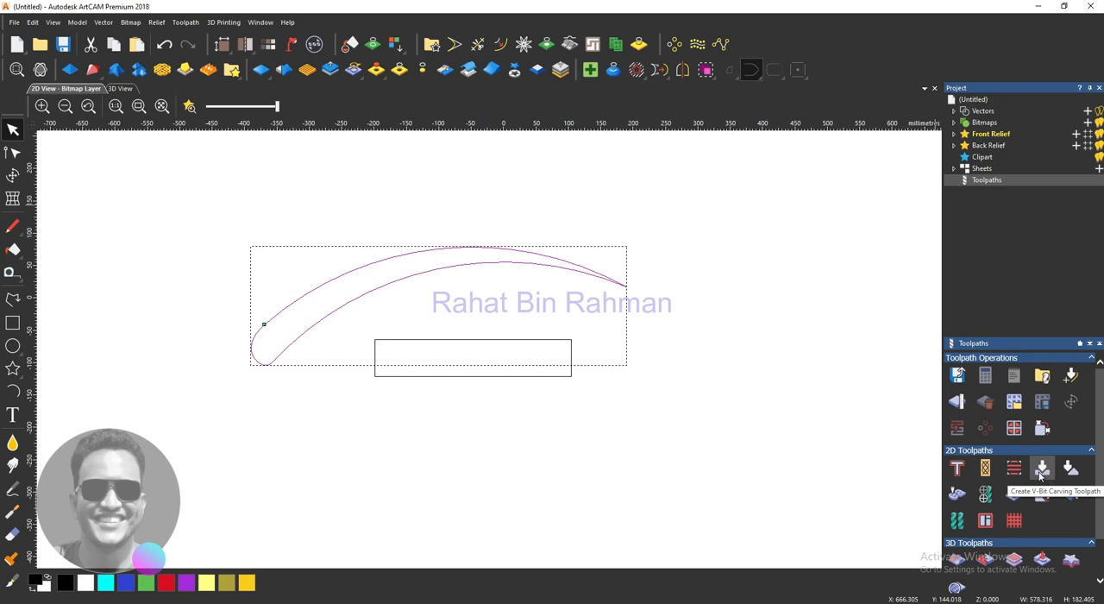
pyautogui.click(1040, 469)
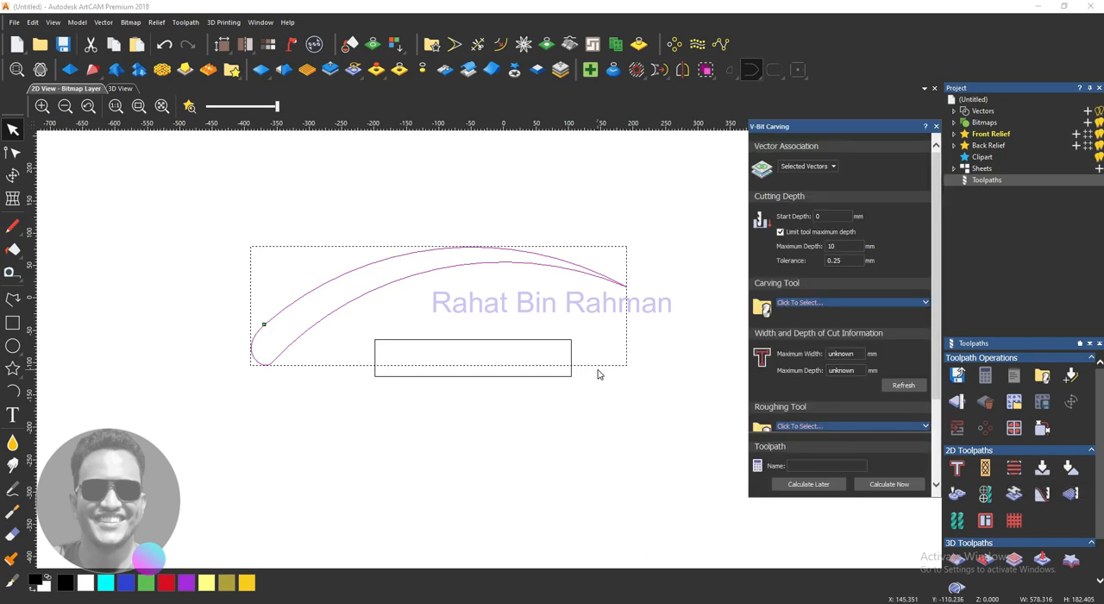
# - Keep the vector association at Selected Vectors and turn off the tool maximum depth limit
pyautogui.click(816, 167)
pyautogui.click(816, 167)
pyautogui.click(779, 231)
pyautogui.scroll(-1, 804, 308)
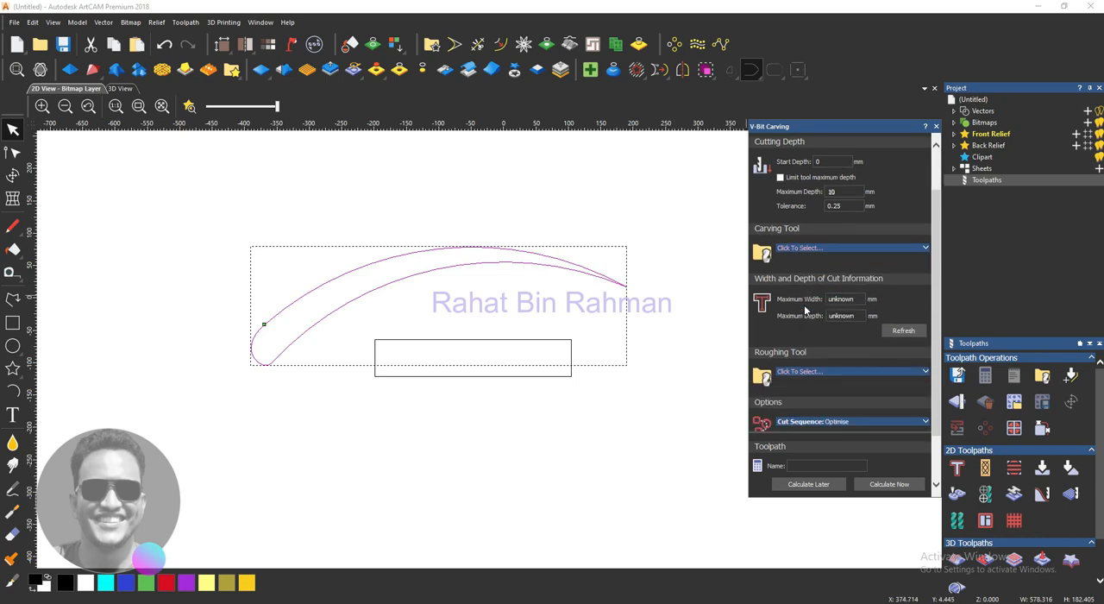
# - Choose the V-Bit 32 mm 90 degree from the wood or plastic tools as carving tool and show its cutting parameters
pyautogui.click(922, 248)
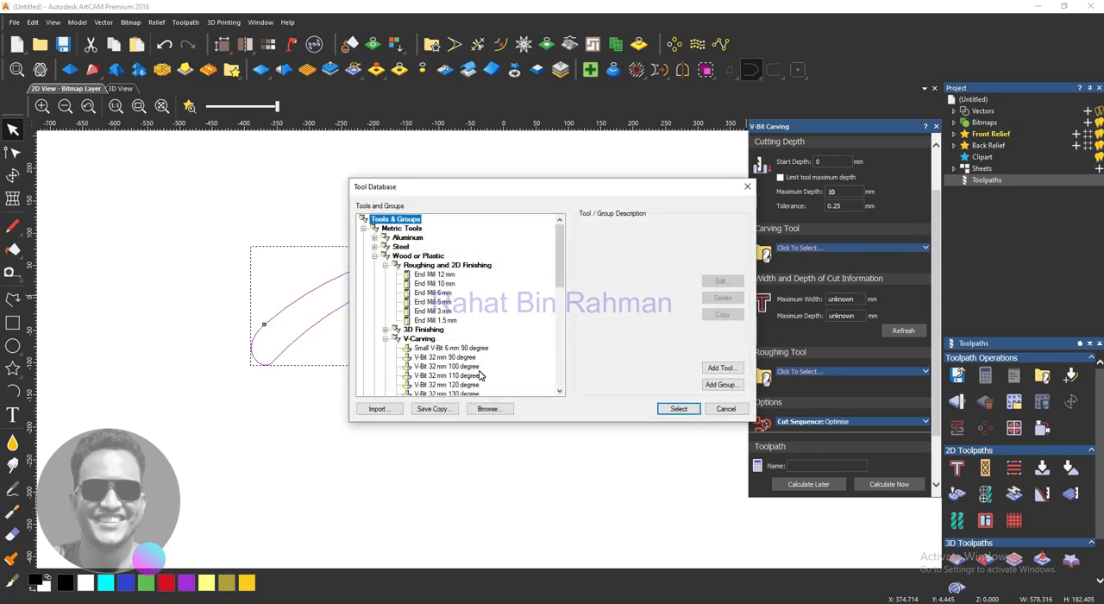
pyautogui.scroll(-1, 481, 374)
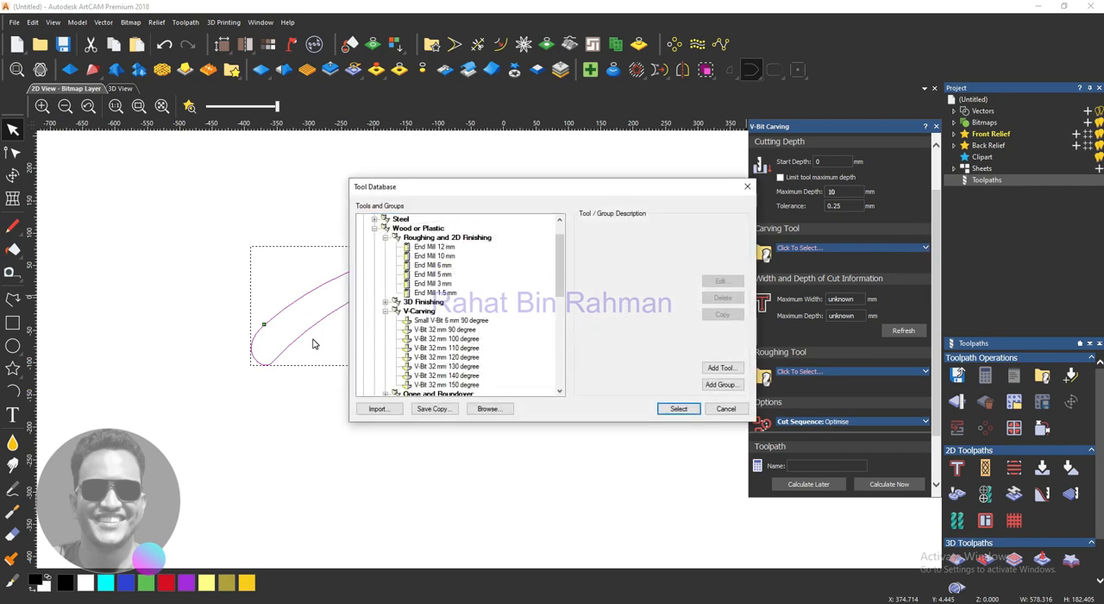
pyautogui.click(443, 329)
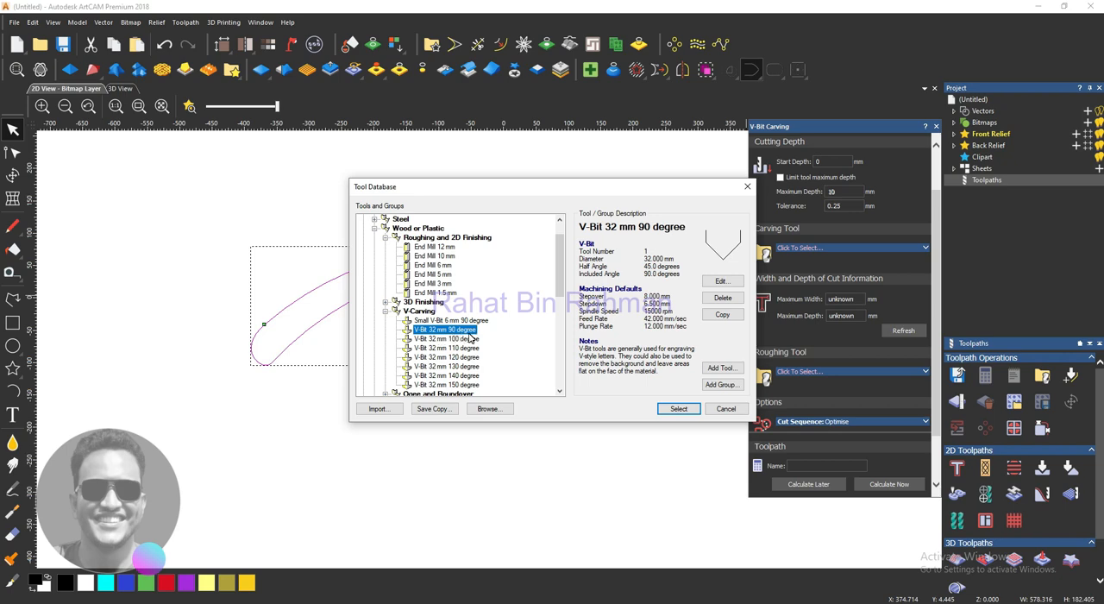
pyautogui.click(678, 408)
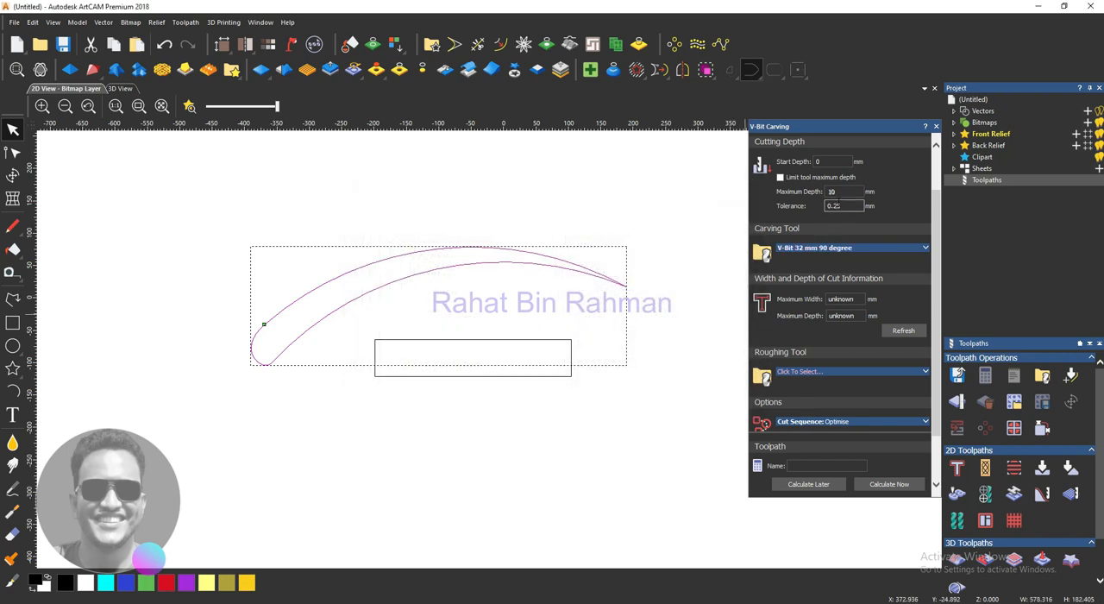
pyautogui.click(924, 249)
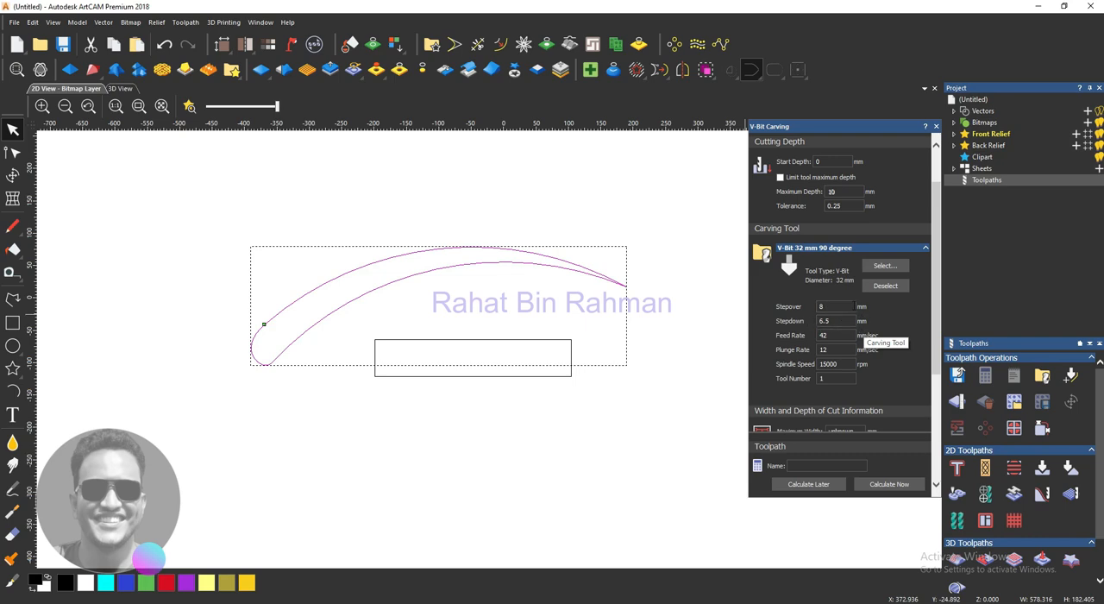
# - Set the V-bit carving tool's feed rate to 150 mm/sec and plunge rate to 100 mm/sec
pyautogui.doubleClick(836, 335)
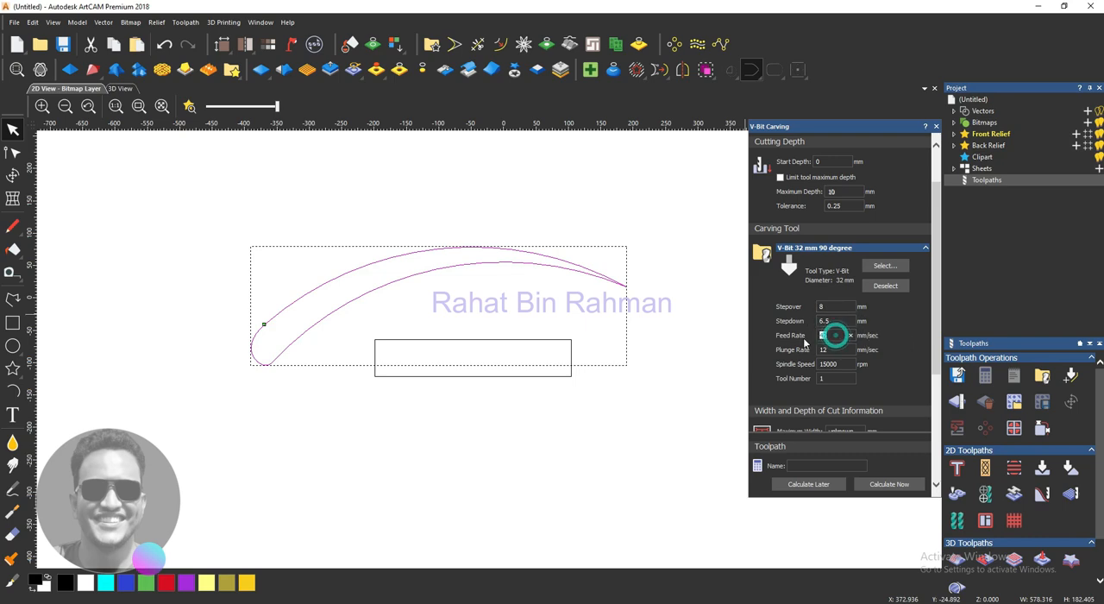
pyautogui.write('150')
pyautogui.doubleClick(831, 350)
pyautogui.scroll(-3, 807, 368)
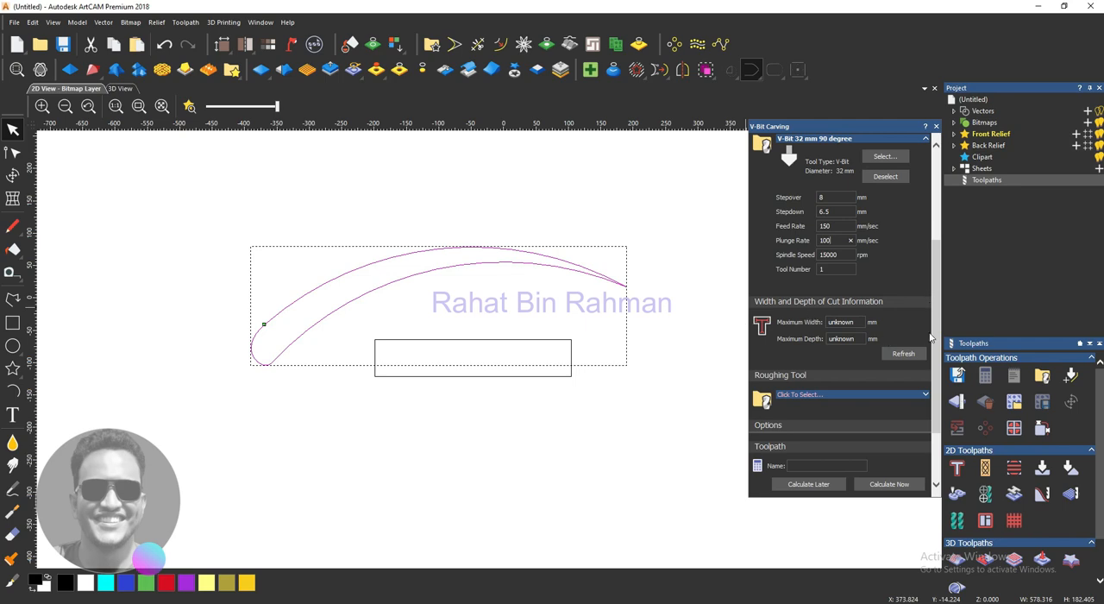
# - Refresh the maximum width and depth of cut information for the curved tapered shape and compare it with the vector
pyautogui.click(902, 353)
pyautogui.scroll(2, 492, 313)
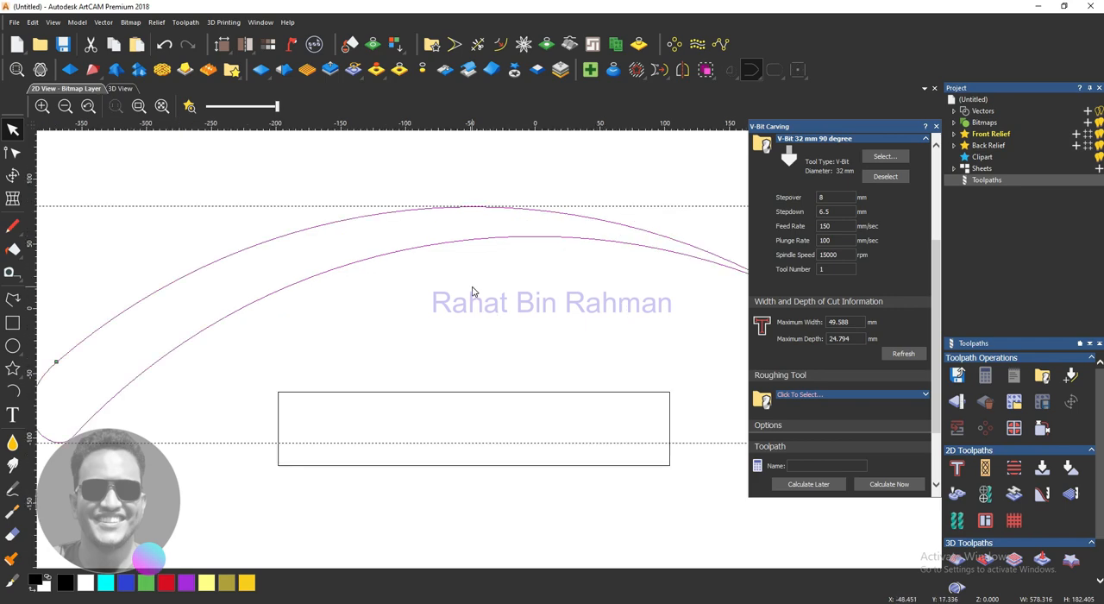
pyautogui.scroll(-3, 473, 292)
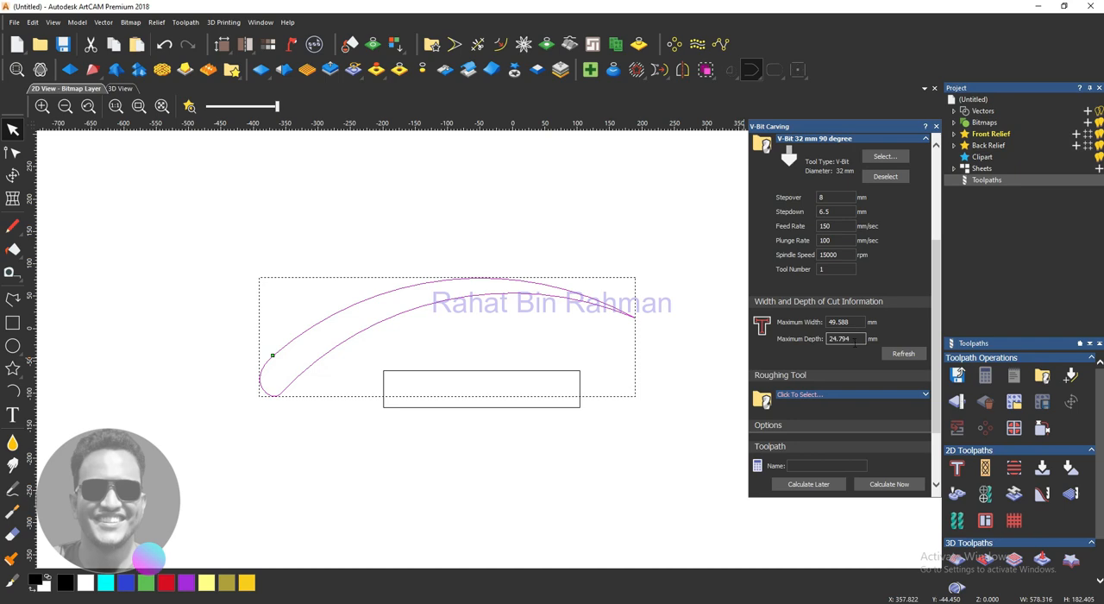
pyautogui.scroll(2, 583, 329)
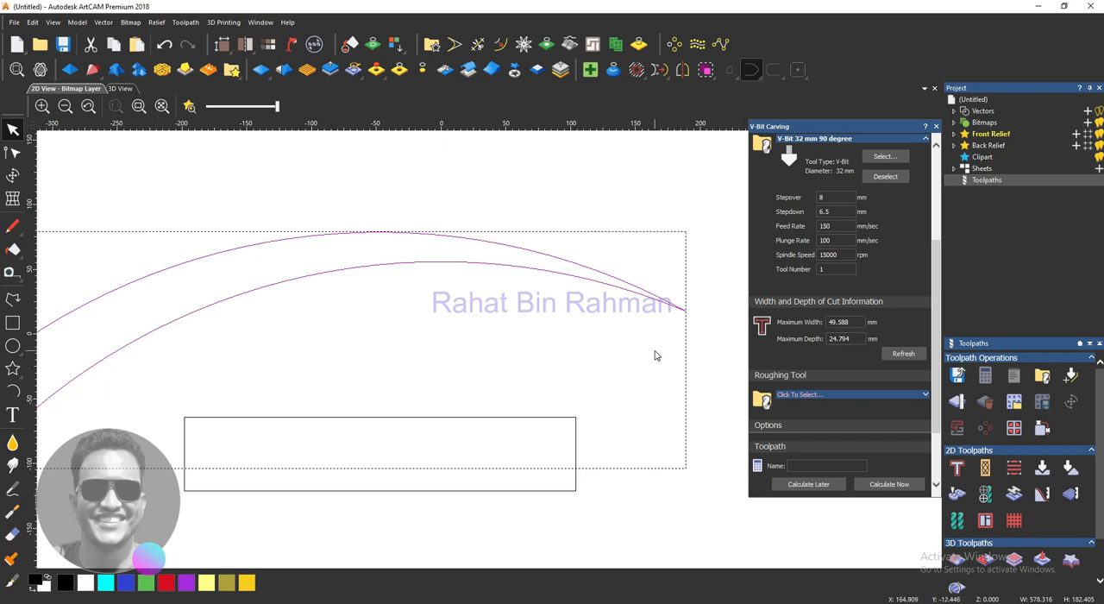
pyautogui.scroll(-2, 654, 355)
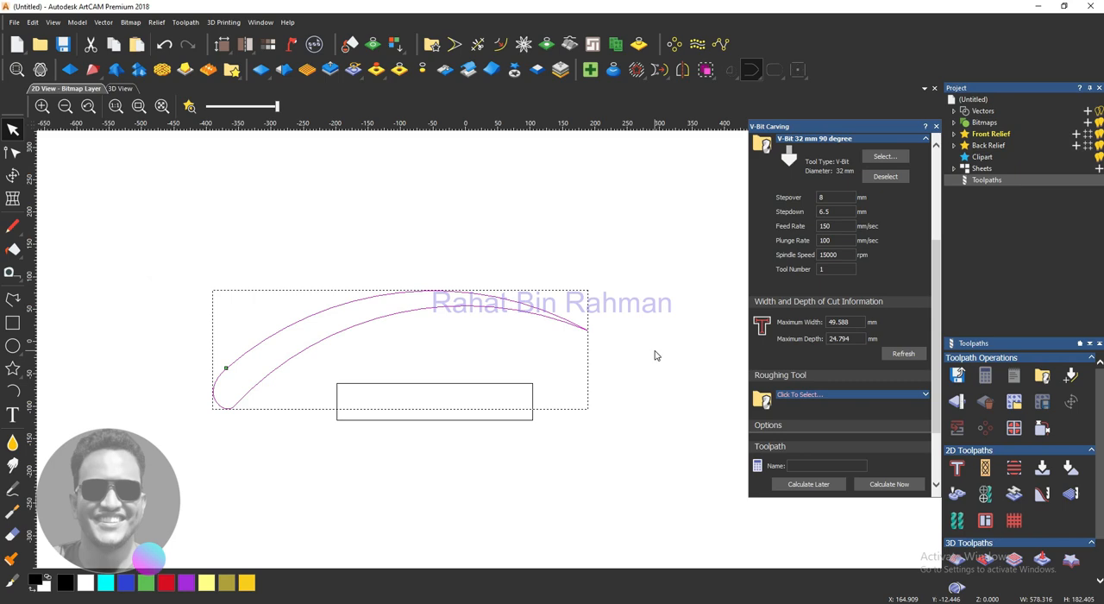
# - Limit the tool maximum depth and set the maximum depth to 12 mm
pyautogui.scroll(3, 809, 299)
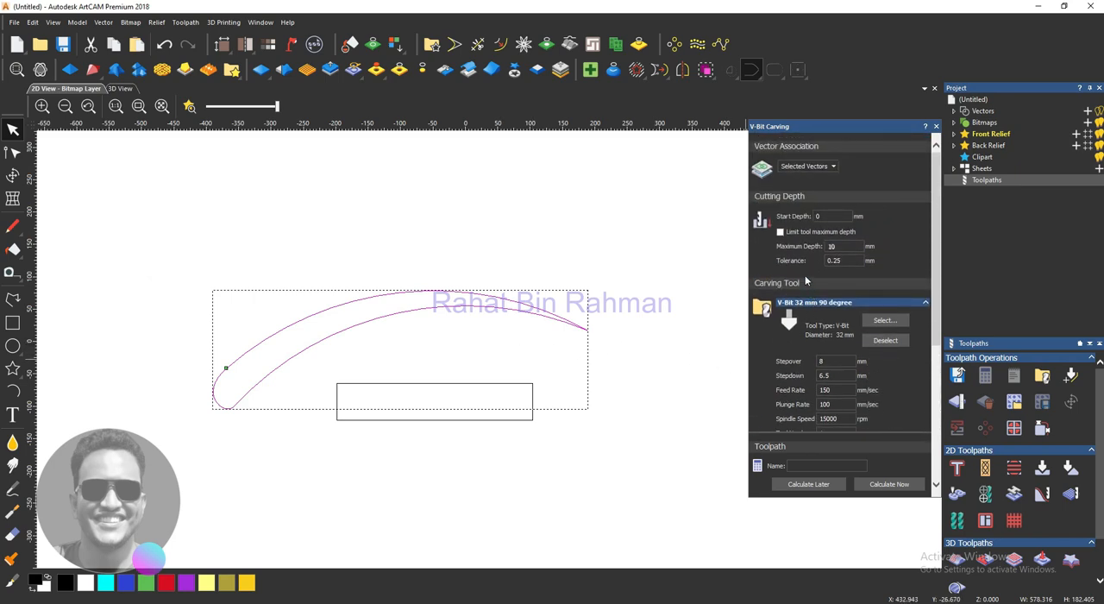
pyautogui.click(780, 232)
pyautogui.click(780, 233)
pyautogui.scroll(-5, 868, 374)
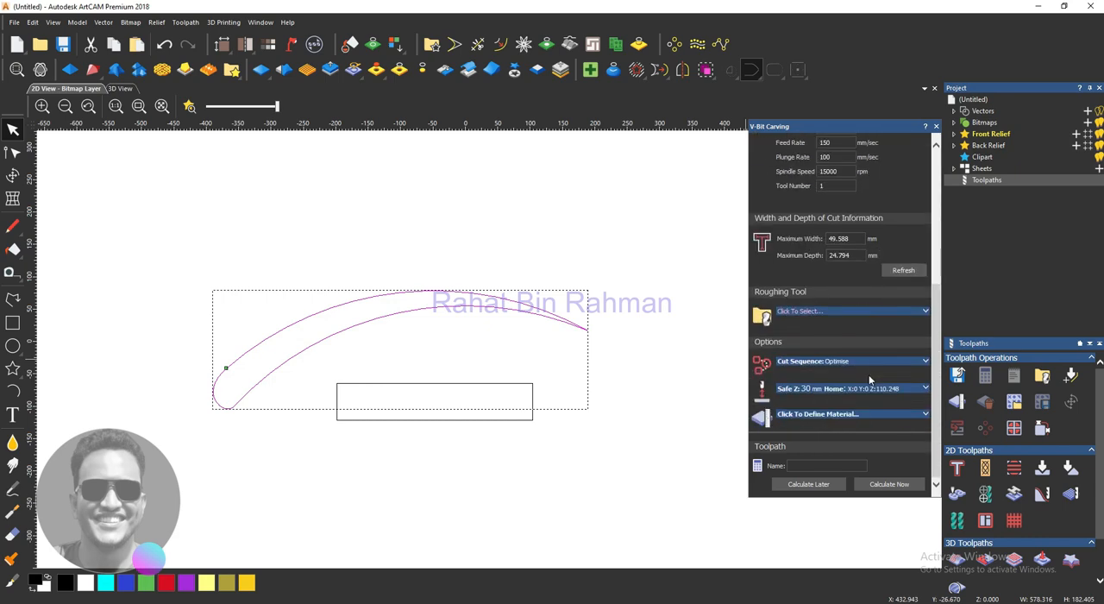
pyautogui.scroll(4, 868, 376)
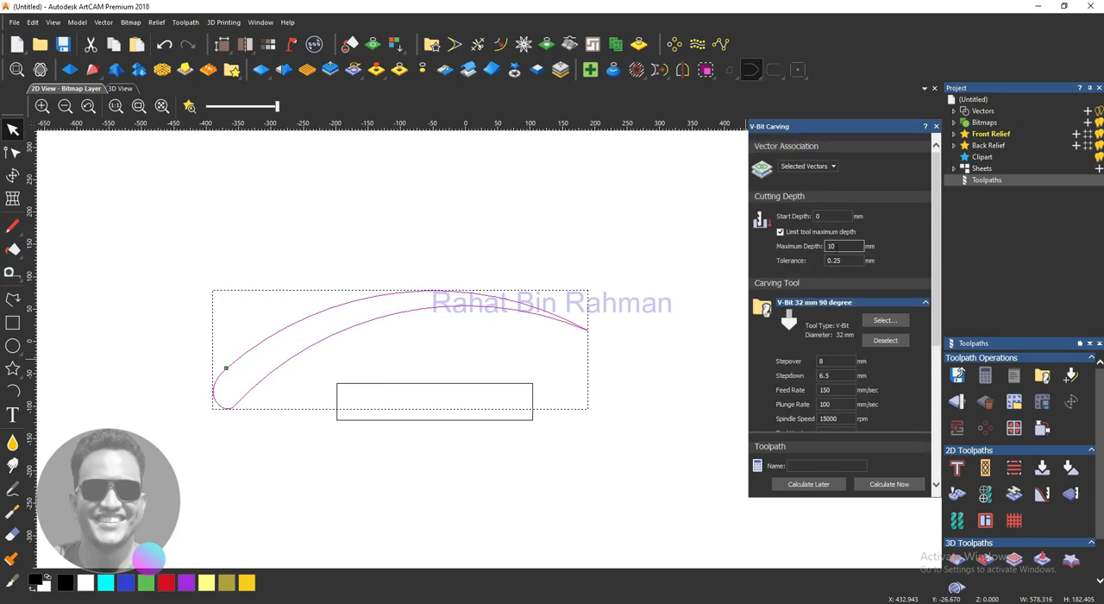
pyautogui.doubleClick(832, 245)
pyautogui.scroll(-3, 813, 258)
pyautogui.scroll(1, 875, 343)
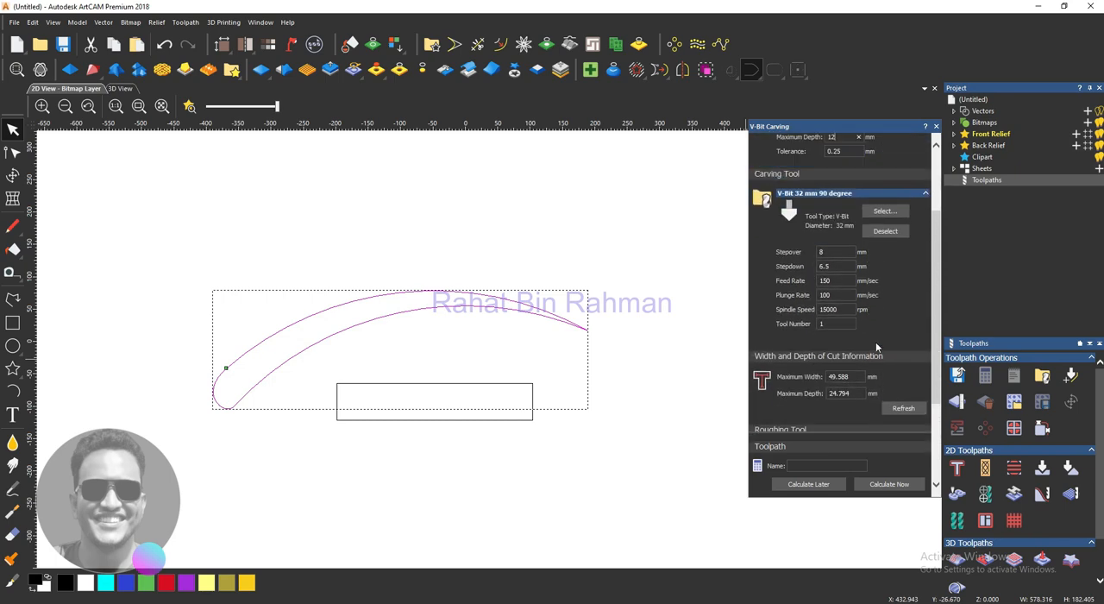
# - Choose the End Mill 3 mm from the wood or plastic roughing tools as the roughing tool
pyautogui.scroll(-2, 872, 338)
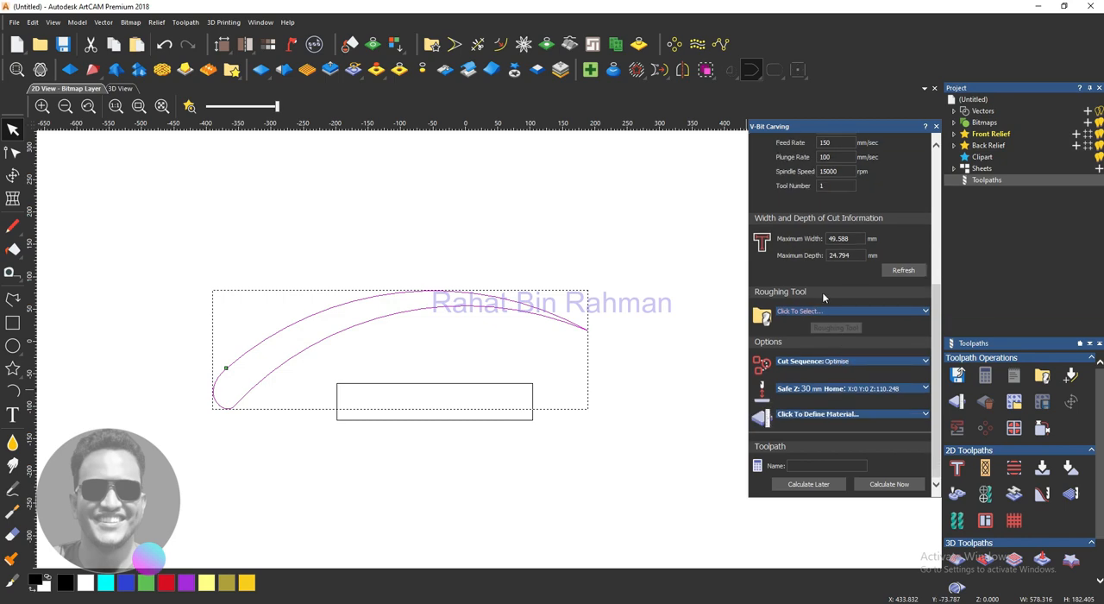
pyautogui.click(927, 312)
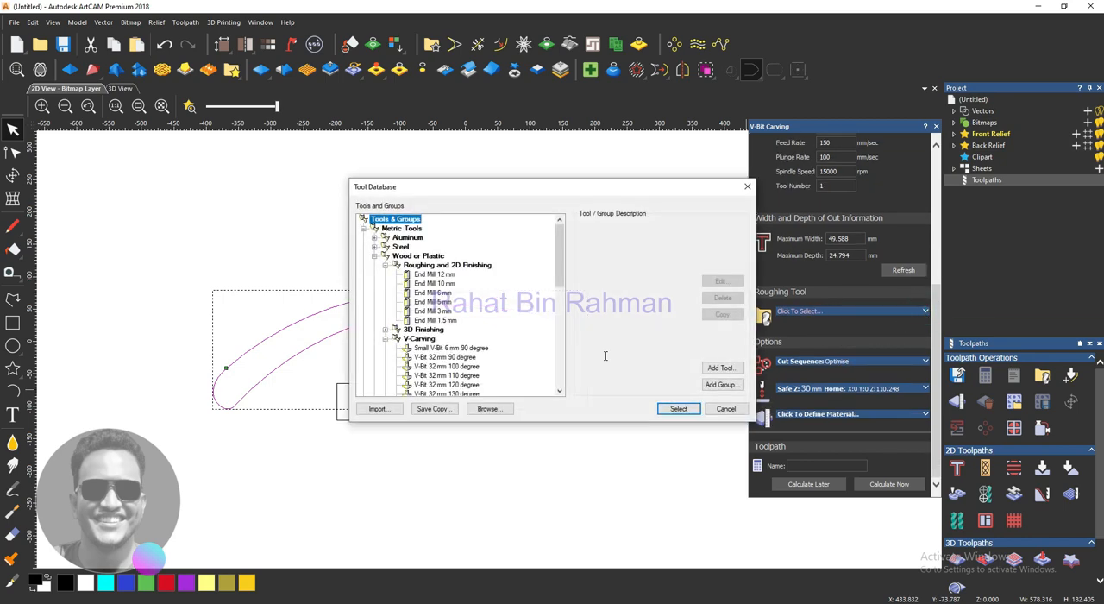
pyautogui.click(443, 293)
pyautogui.click(439, 311)
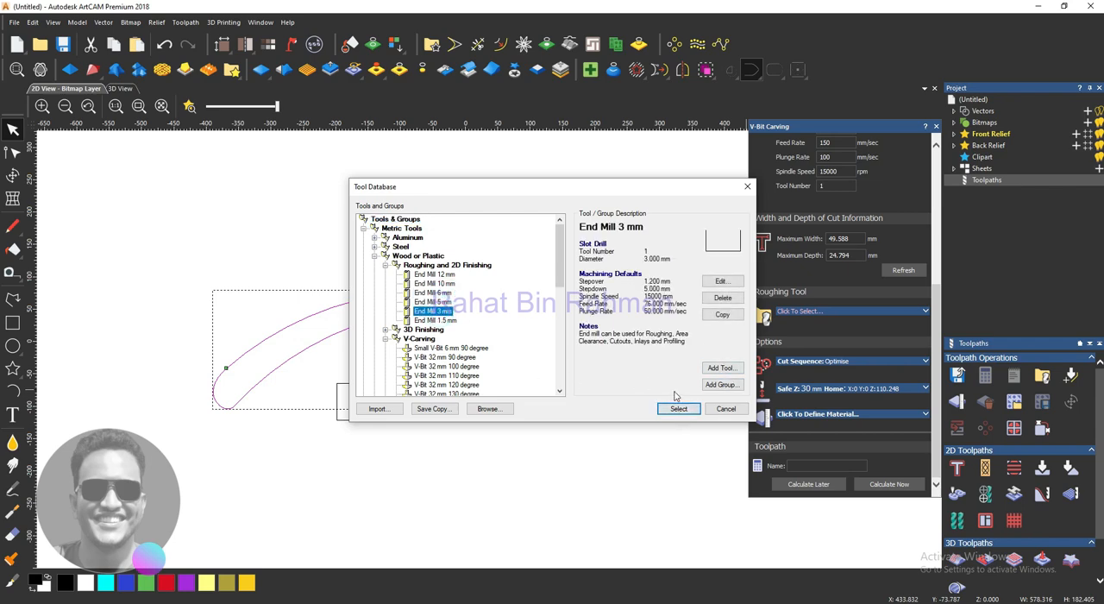
pyautogui.click(440, 294)
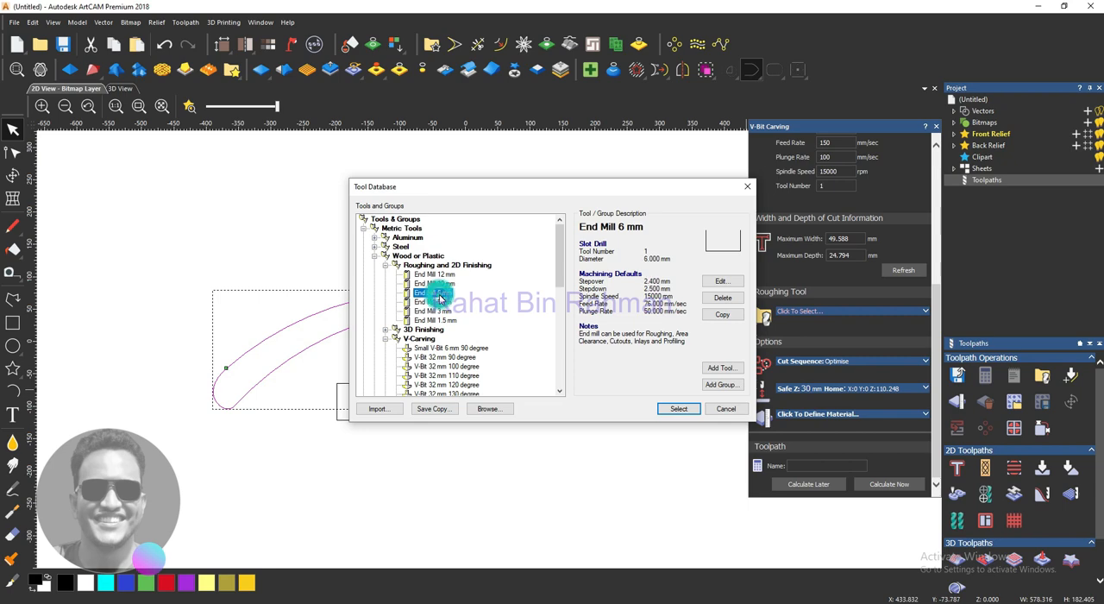
pyautogui.click(435, 312)
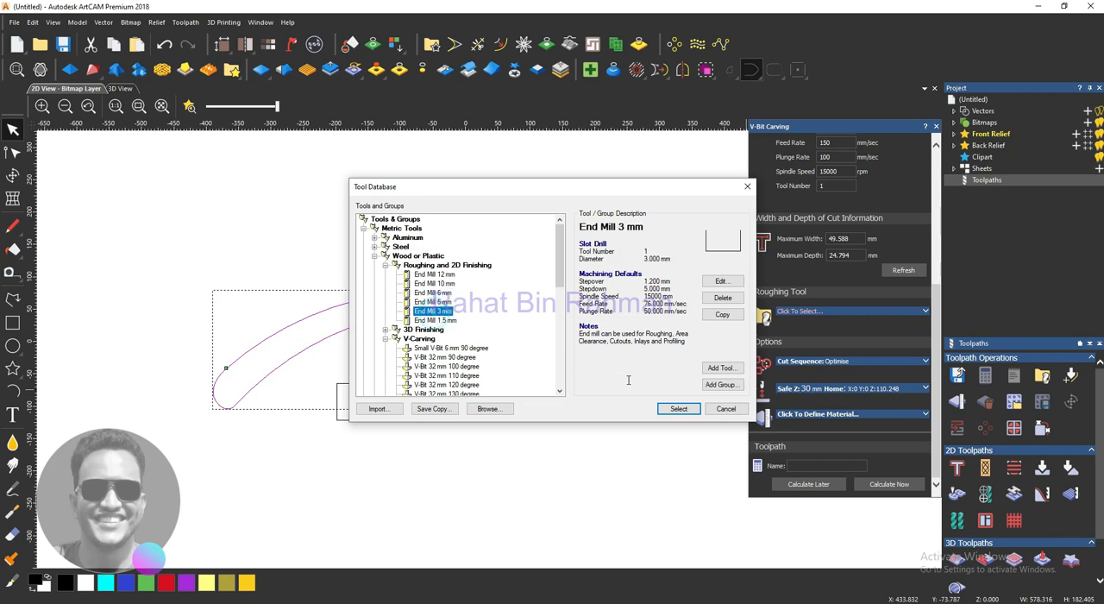
pyautogui.click(679, 408)
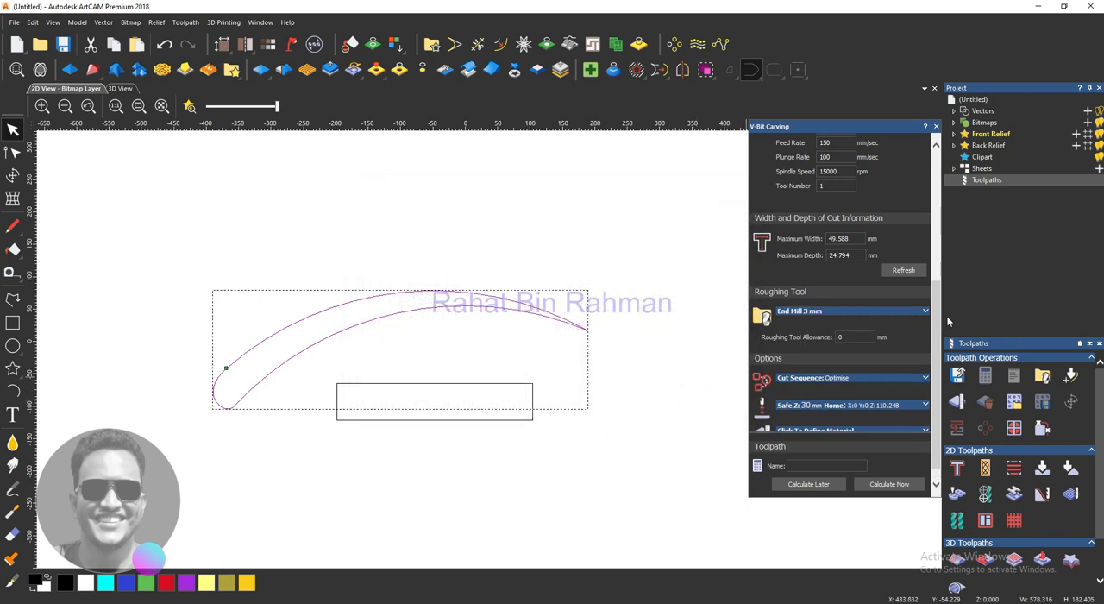
# - Set the roughing end mill's feed rate to 150 mm/sec and plunge rate to 100 mm/sec
pyautogui.click(924, 311)
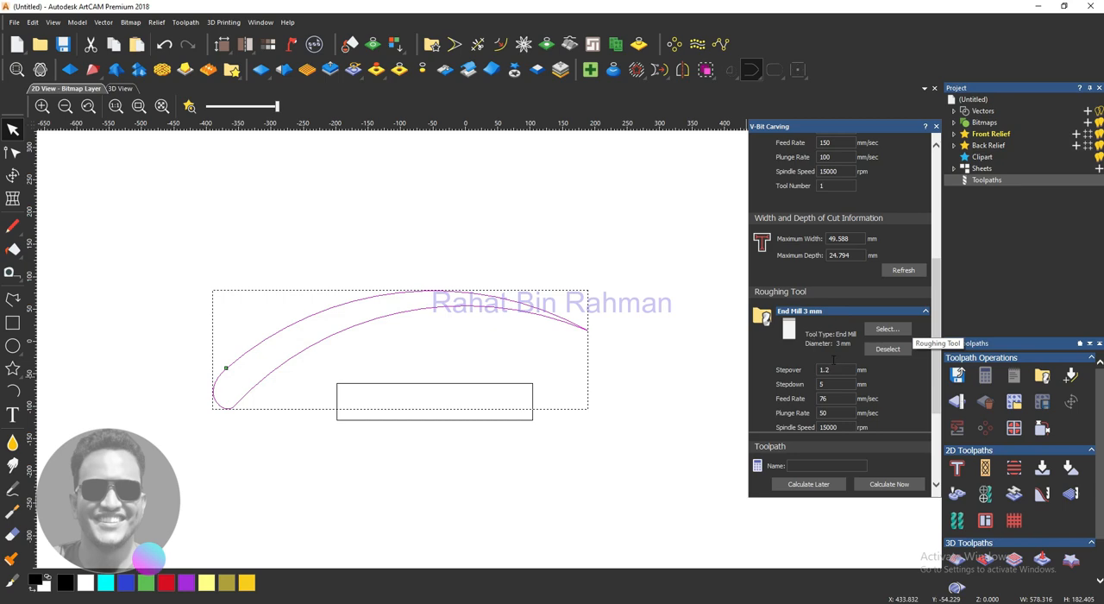
pyautogui.scroll(-3, 833, 359)
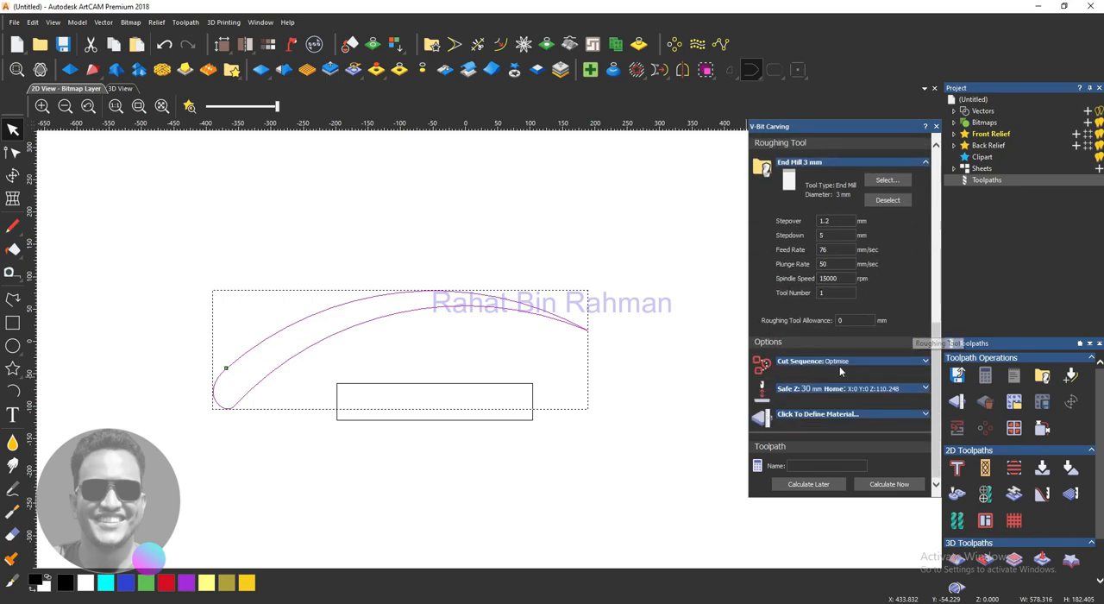
pyautogui.doubleClick(833, 249)
pyautogui.write('150')
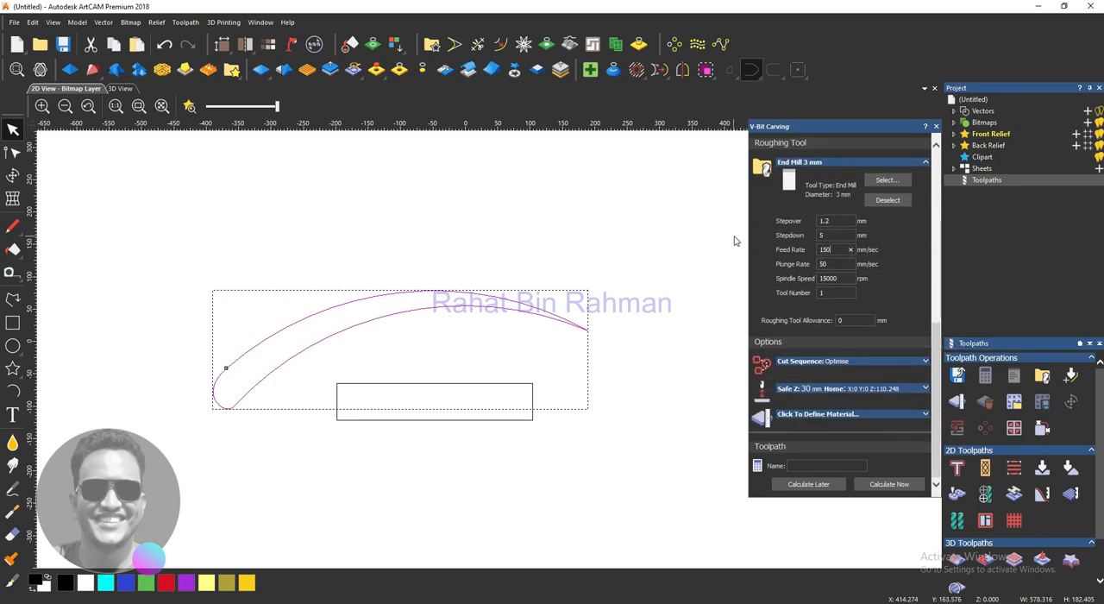
pyautogui.press('Tab')
# - Define the material with a thickness of 20 mm, keeping the top offset at 0
pyautogui.click(887, 420)
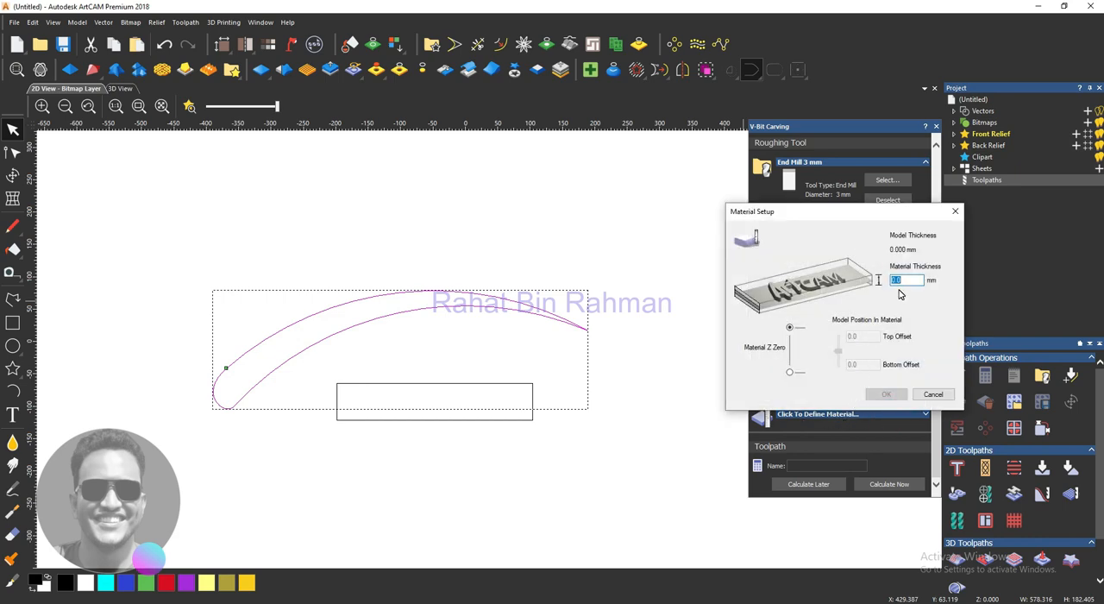
pyautogui.write('20')
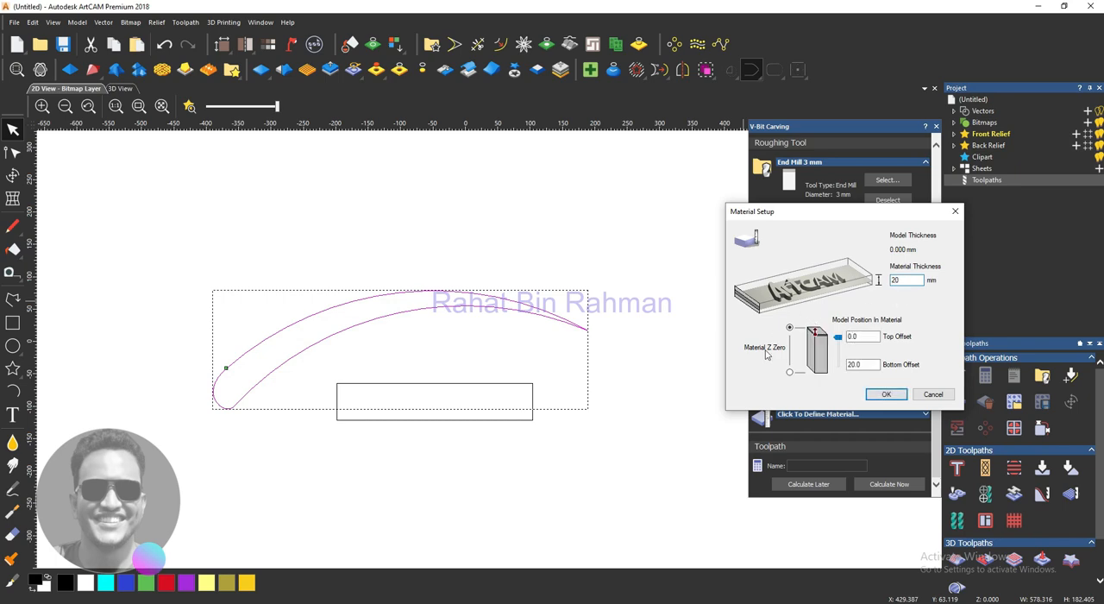
pyautogui.click(886, 394)
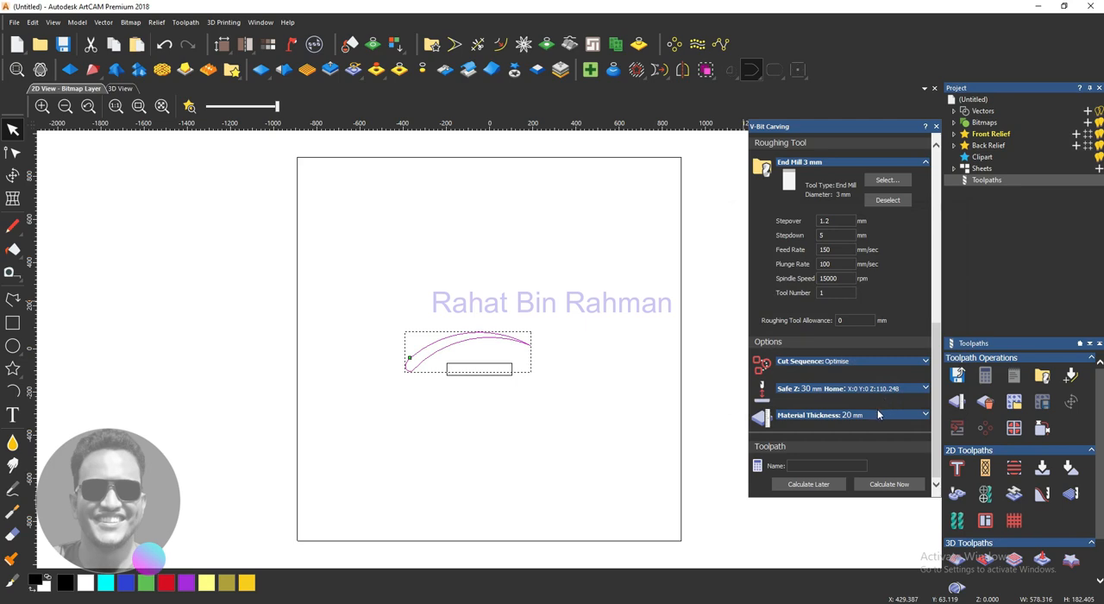
# - Calculate the V-Bit Carving toolpath immediately and inspect its passes inside the curved tapered shape
pyautogui.click(812, 464)
pyautogui.click(878, 484)
pyautogui.scroll(2, 461, 360)
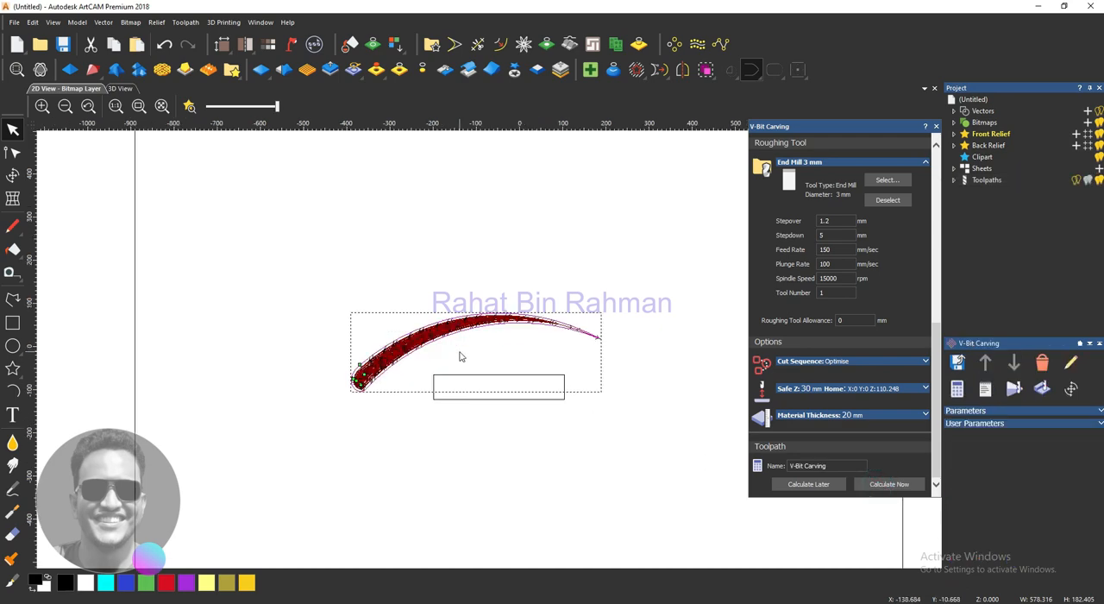
pyautogui.scroll(3, 355, 313)
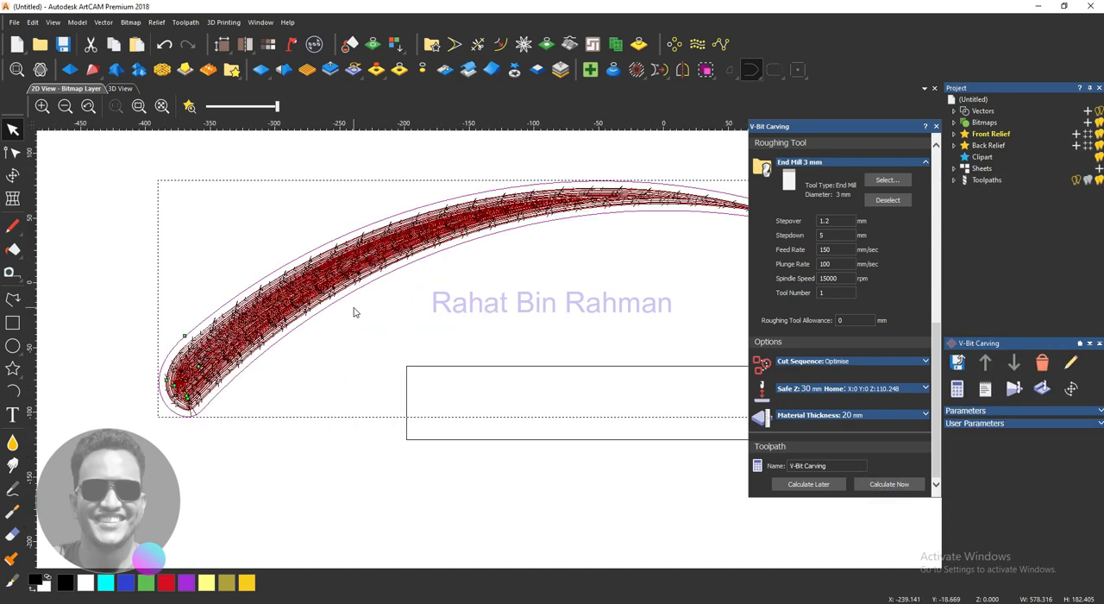
pyautogui.scroll(-1, 377, 313)
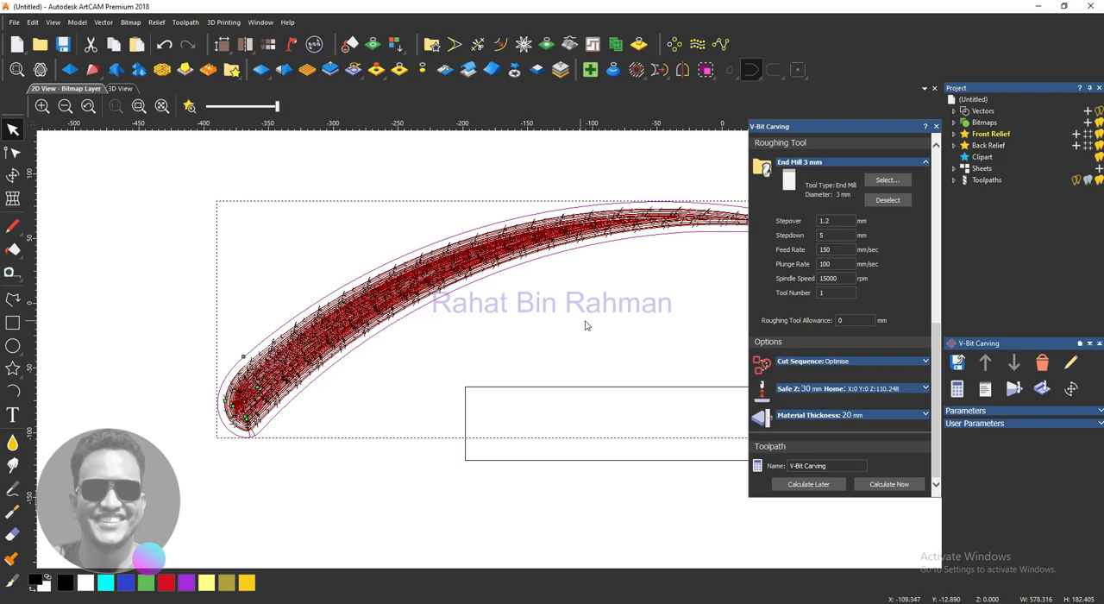
# - Start a toolpath simulation in the 3D view for the whole model at Standard resolution
pyautogui.click(119, 88)
pyautogui.scroll(2, 484, 355)
pyautogui.scroll(3, 485, 355)
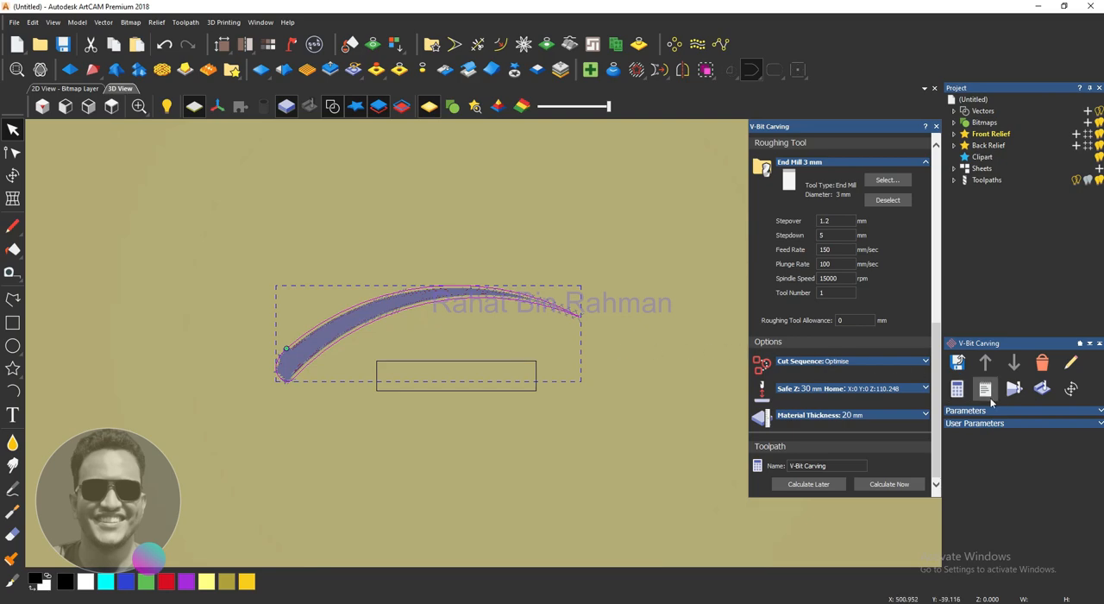
pyautogui.click(1014, 389)
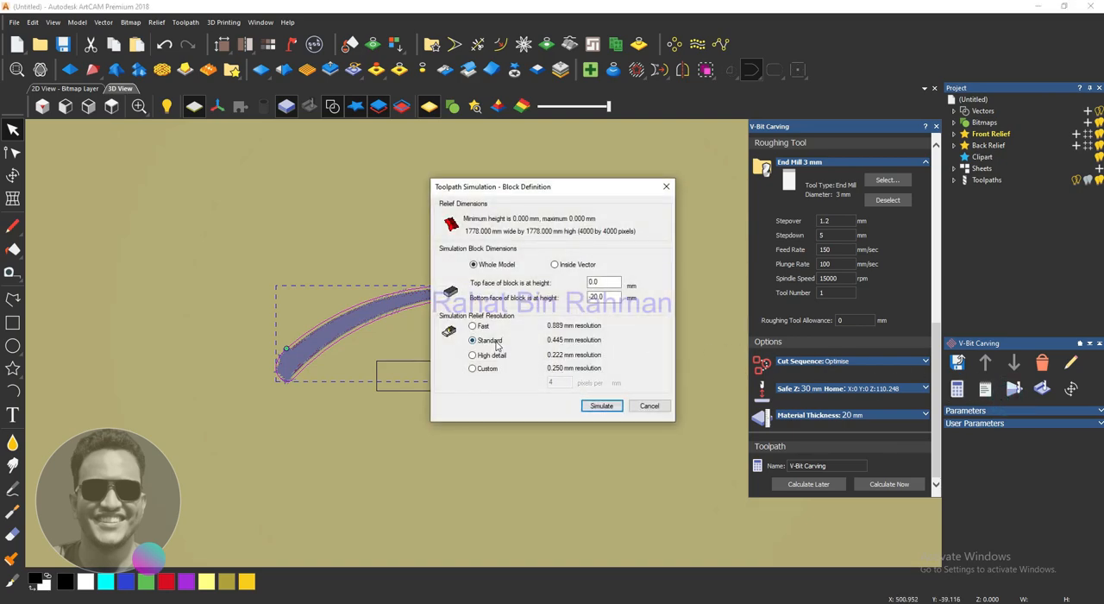
pyautogui.click(595, 404)
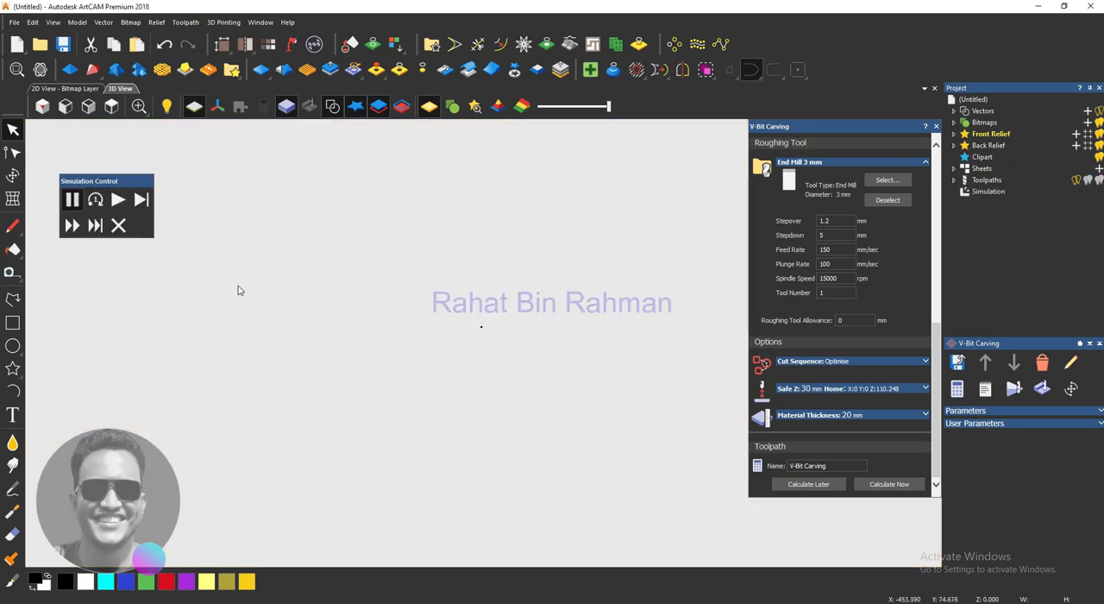
# - Play the V-bit carving simulation, run it to the end at fast speed, and inspect the carved curved shape
pyautogui.click(124, 226)
pyautogui.click(1013, 388)
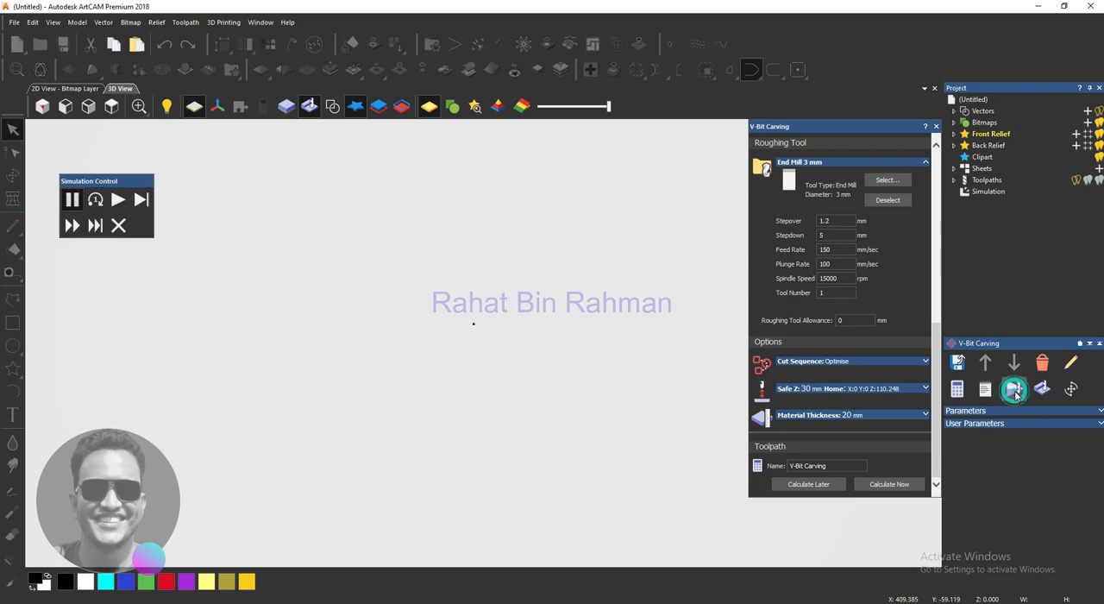
pyautogui.click(118, 199)
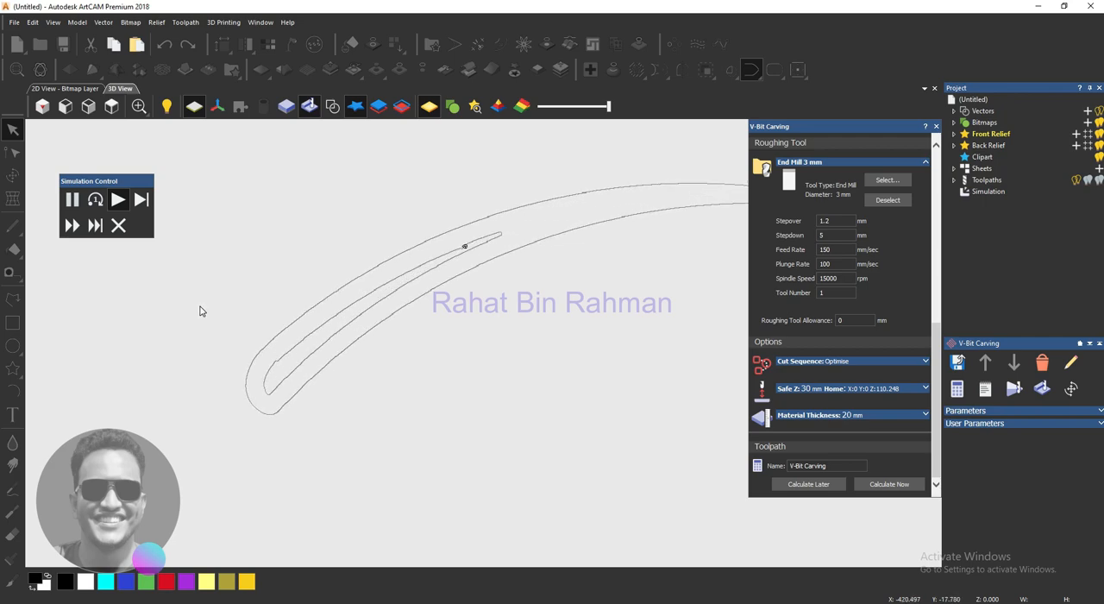
pyautogui.click(72, 231)
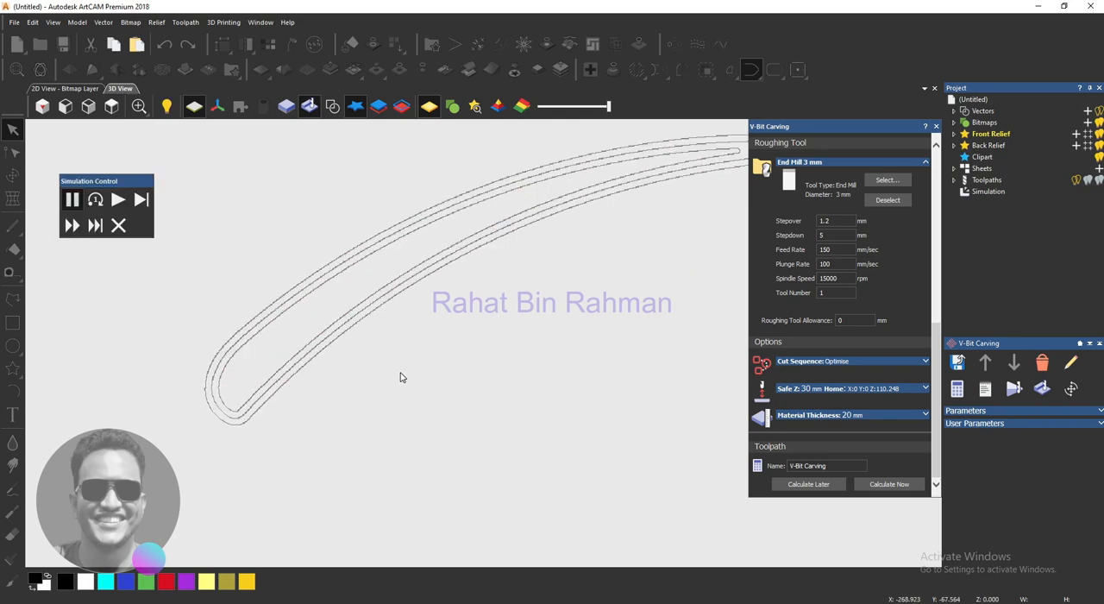
pyautogui.scroll(-1, 356, 360)
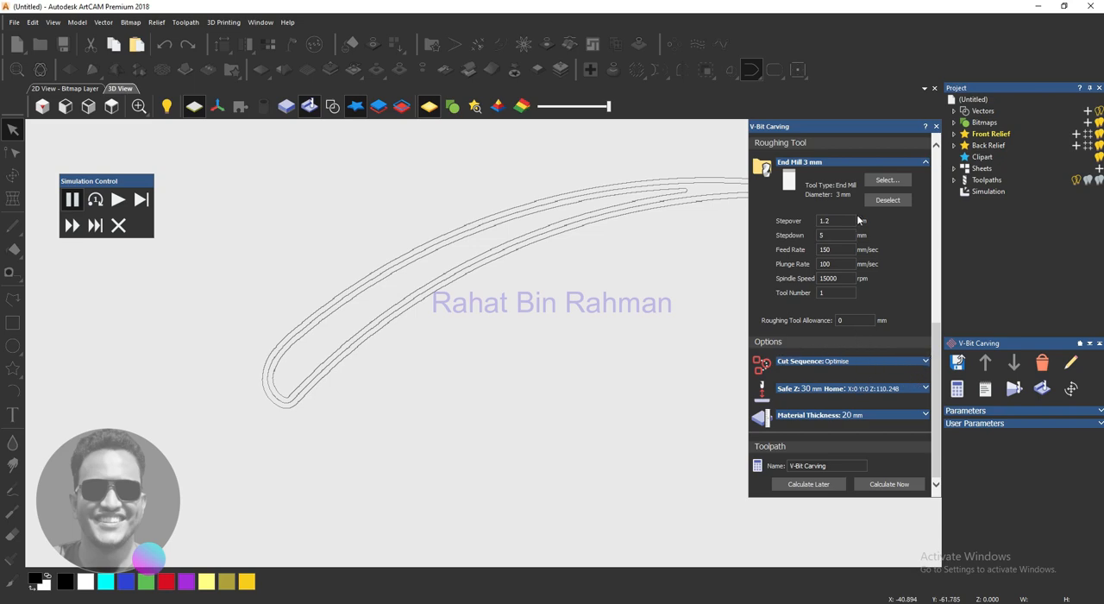
pyautogui.click(72, 225)
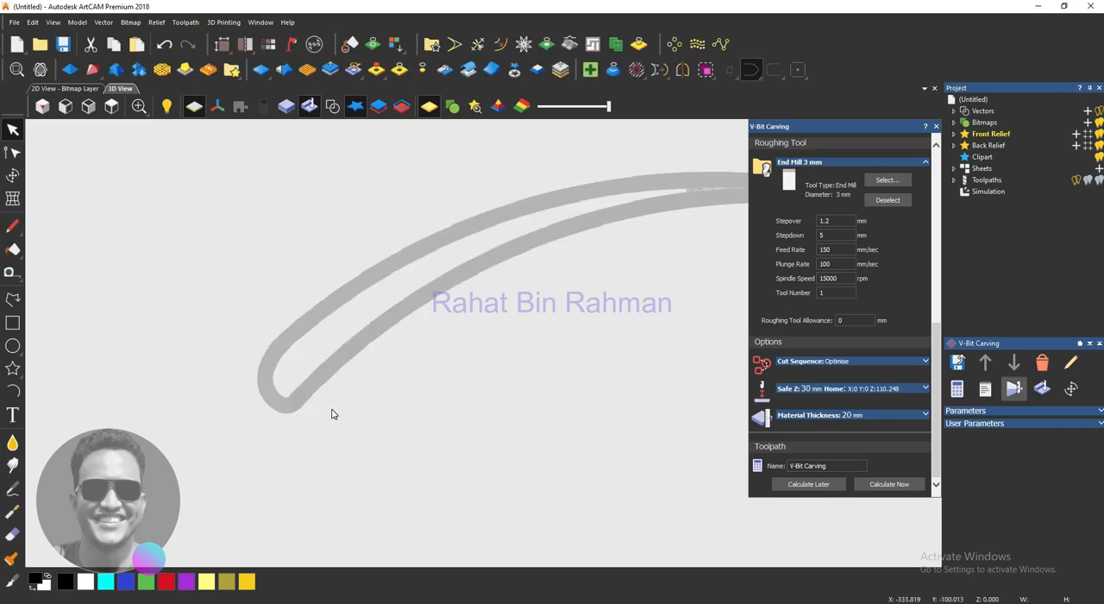
pyautogui.scroll(2, 333, 411)
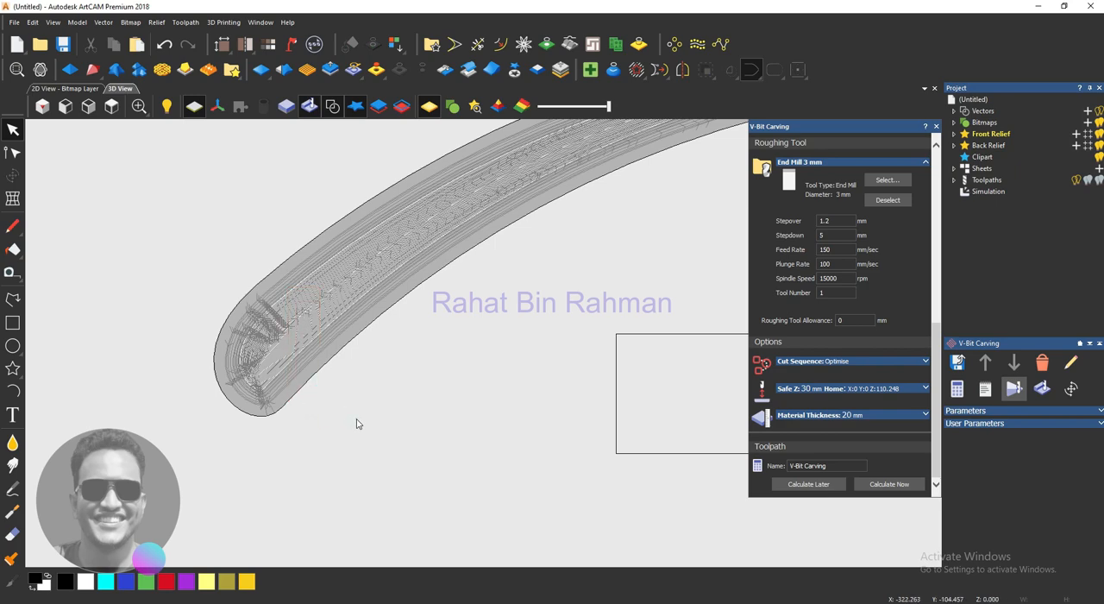
pyautogui.scroll(-2, 353, 421)
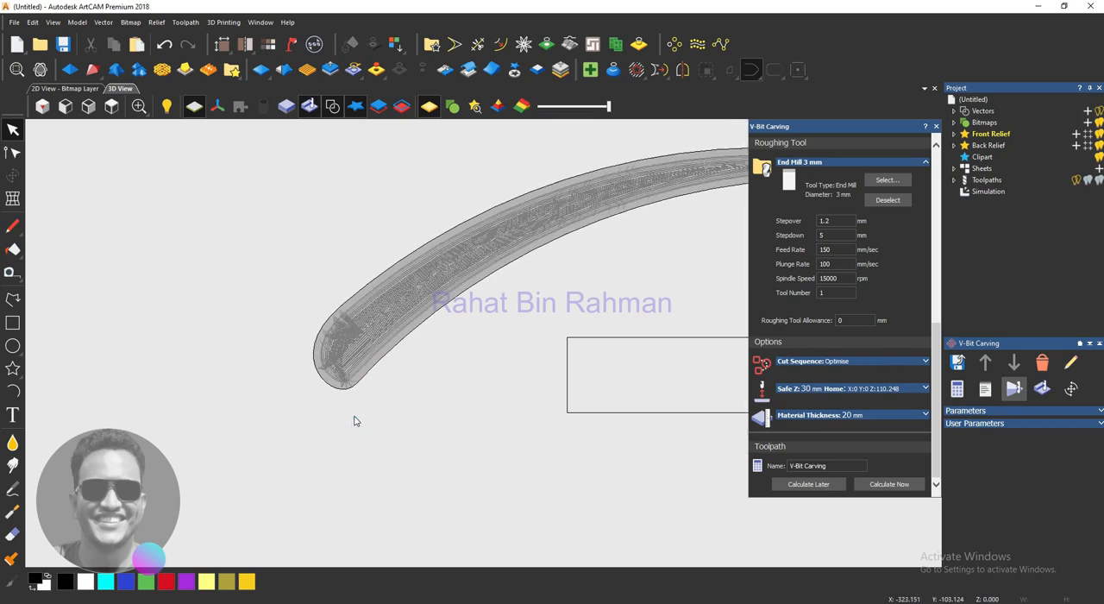
# - Hide the vectors in the 3D view and make red the primary colour
pyautogui.click(331, 106)
pyautogui.click(167, 580)
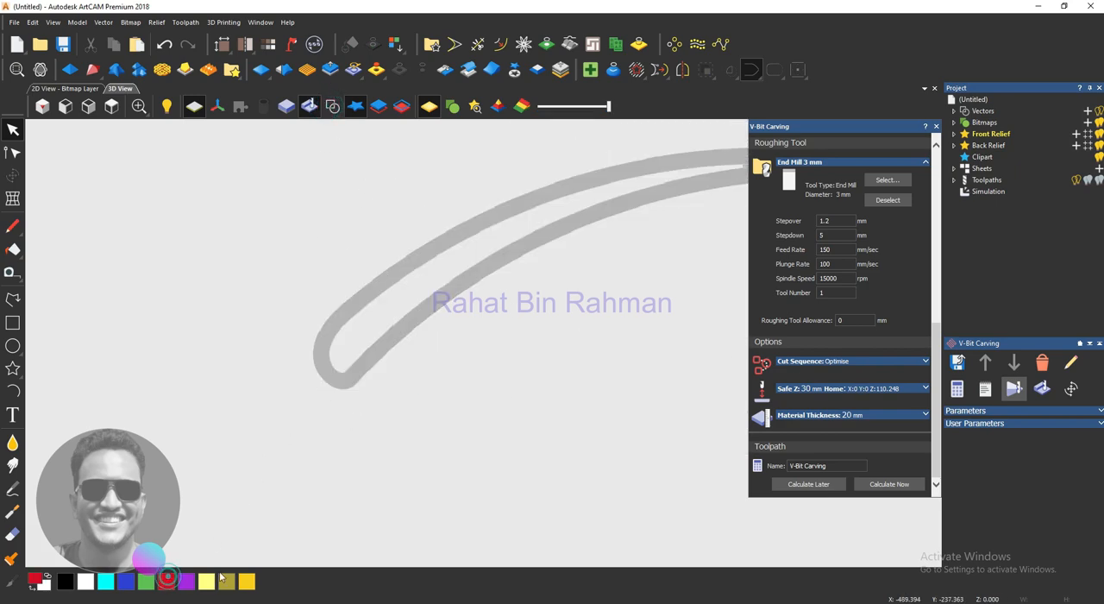
pyautogui.click(980, 423)
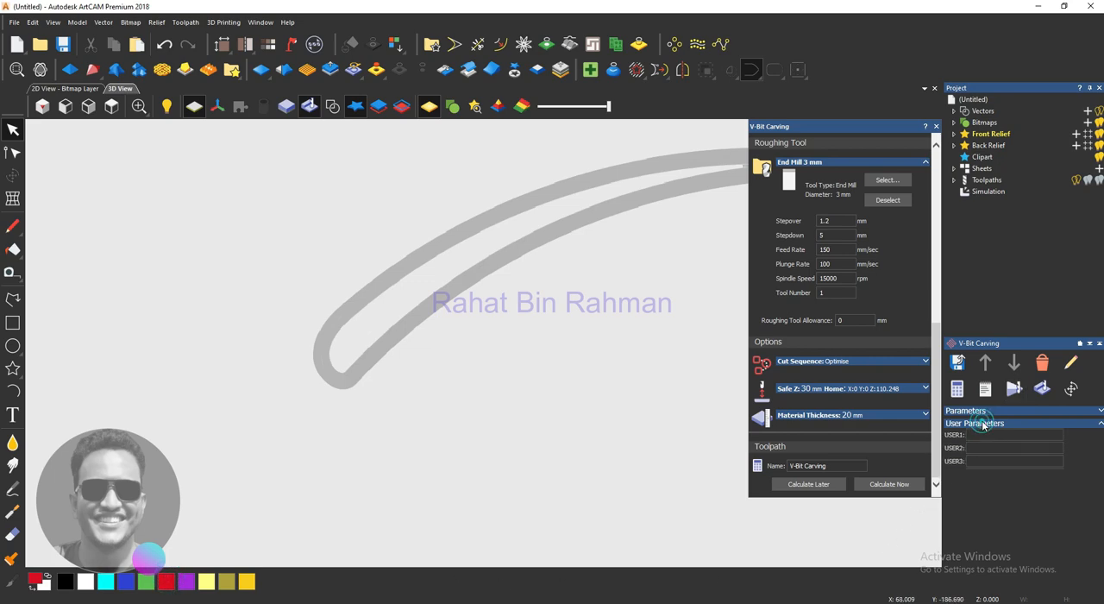
pyautogui.click(983, 425)
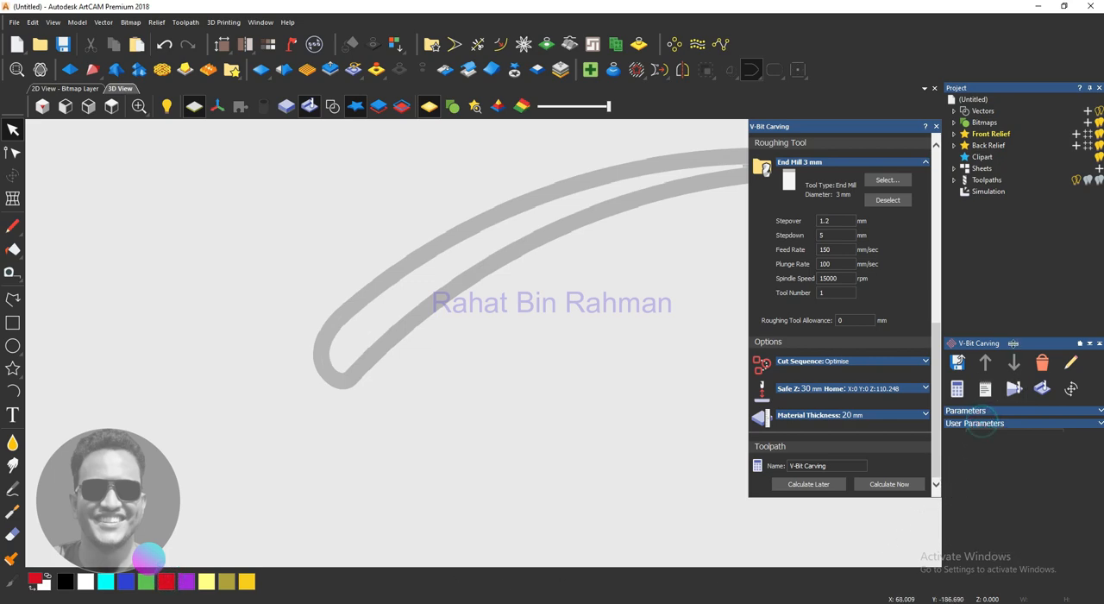
# - Enable Depth Colour in the simulation rendering settings and apply it to the carved curved shape
pyautogui.click(988, 192)
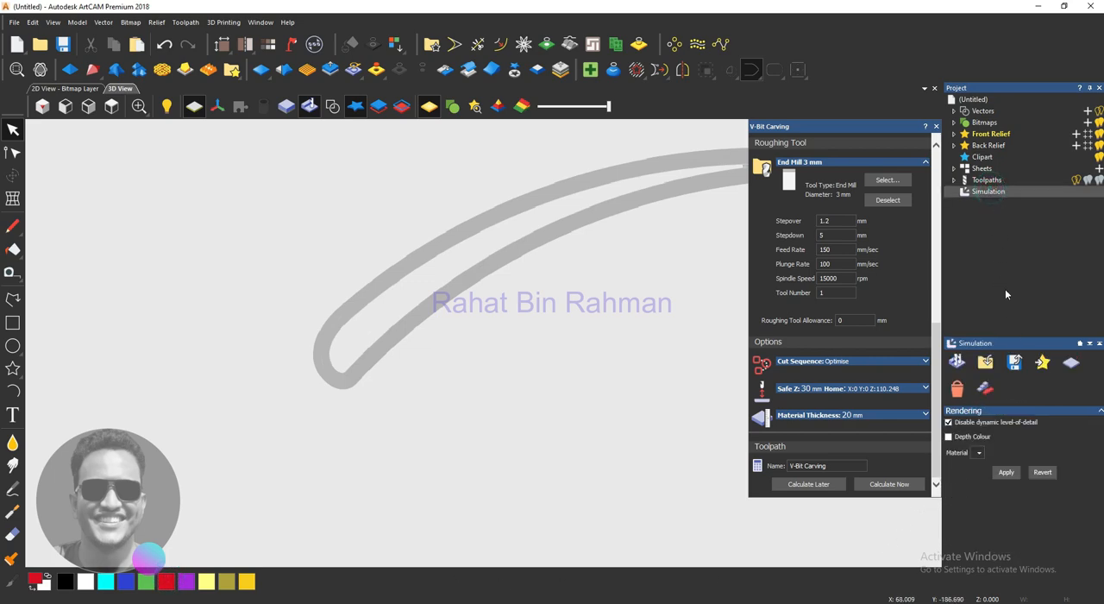
pyautogui.click(948, 438)
pyautogui.click(1002, 473)
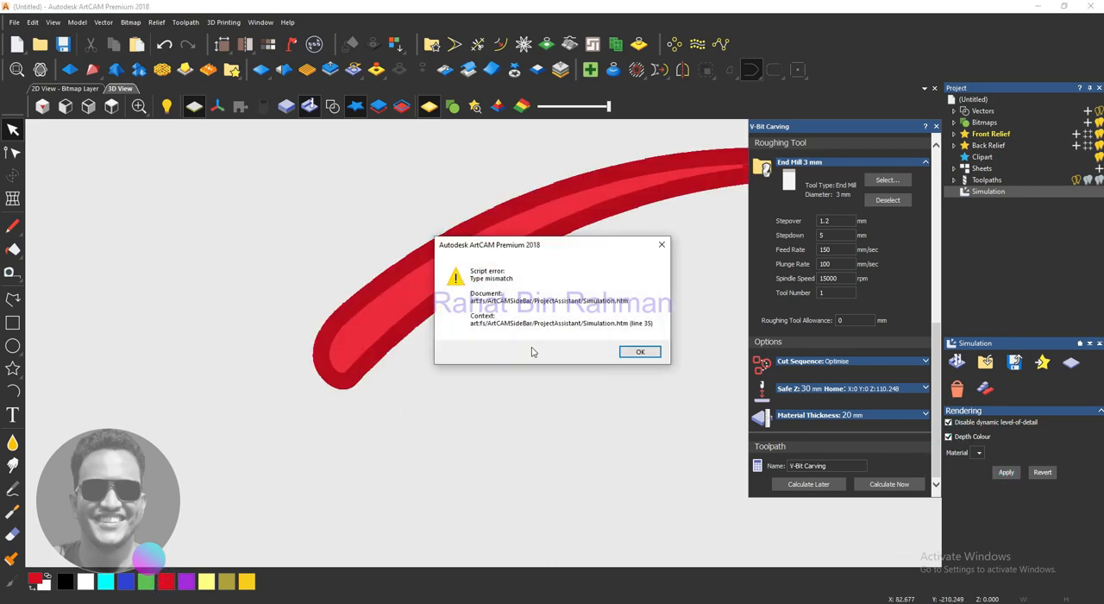
pyautogui.click(622, 351)
pyautogui.scroll(4, 446, 331)
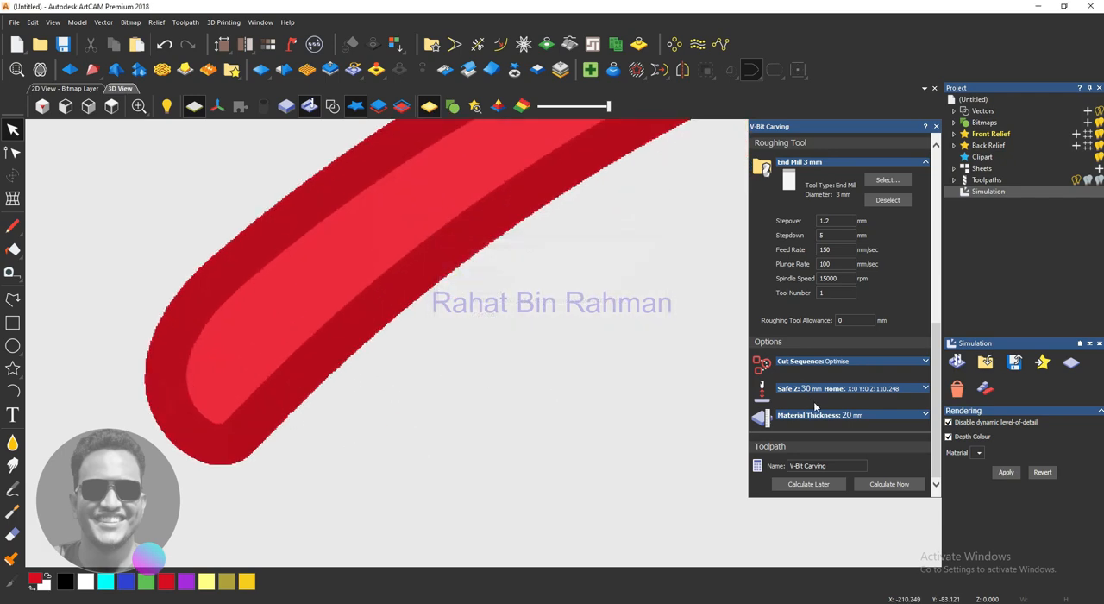
# - Inspect the simulated carving of the curved shape from several tilted angles in the 3D view
pyautogui.click(992, 179)
pyautogui.moveTo(396, 432)
pyautogui.mouseDown()
pyautogui.moveTo(399, 353)
pyautogui.moveTo(286, 261)
pyautogui.moveTo(264, 365)
pyautogui.moveTo(326, 389)
pyautogui.moveTo(318, 384)
pyautogui.moveTo(626, 300)
pyautogui.moveTo(343, 335)
pyautogui.moveTo(576, 302)
pyautogui.moveTo(645, 236)
pyautogui.moveTo(695, 217)
pyautogui.moveTo(613, 251)
pyautogui.mouseUp()
pyautogui.moveTo(464, 315)
pyautogui.mouseDown()
pyautogui.moveTo(431, 230)
pyautogui.moveTo(587, 288)
pyautogui.moveTo(607, 392)
pyautogui.moveTo(362, 226)
pyautogui.moveTo(495, 247)
pyautogui.moveTo(578, 279)
pyautogui.moveTo(413, 387)
pyautogui.moveTo(564, 303)
pyautogui.moveTo(451, 244)
pyautogui.moveTo(447, 280)
pyautogui.mouseUp()
pyautogui.scroll(-2, 447, 280)
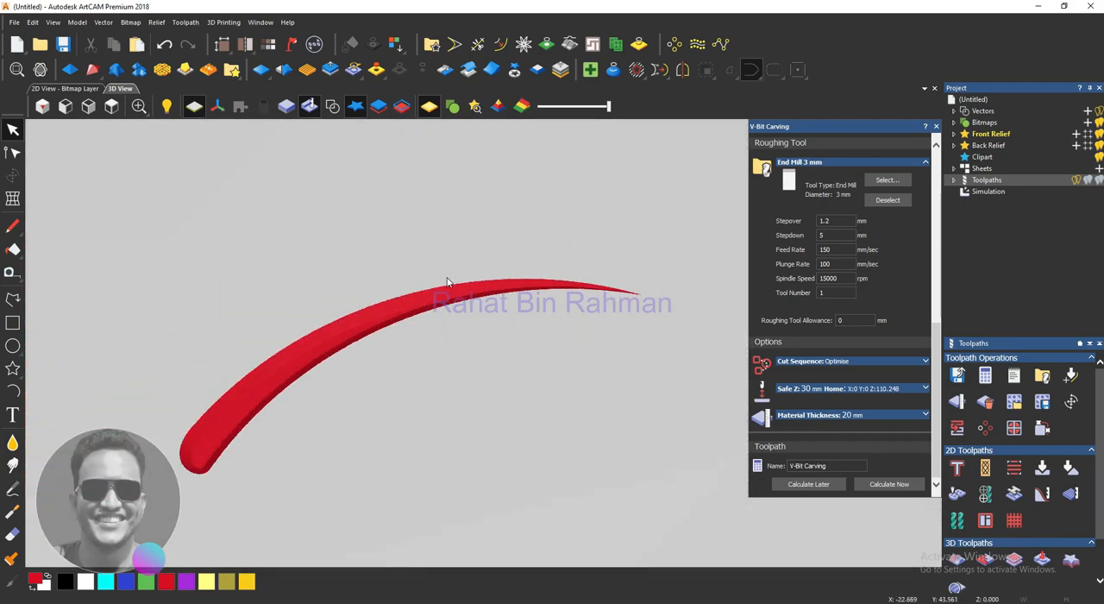
pyautogui.moveTo(364, 371)
pyautogui.mouseDown()
pyautogui.moveTo(377, 422)
pyautogui.moveTo(392, 223)
pyautogui.mouseUp()
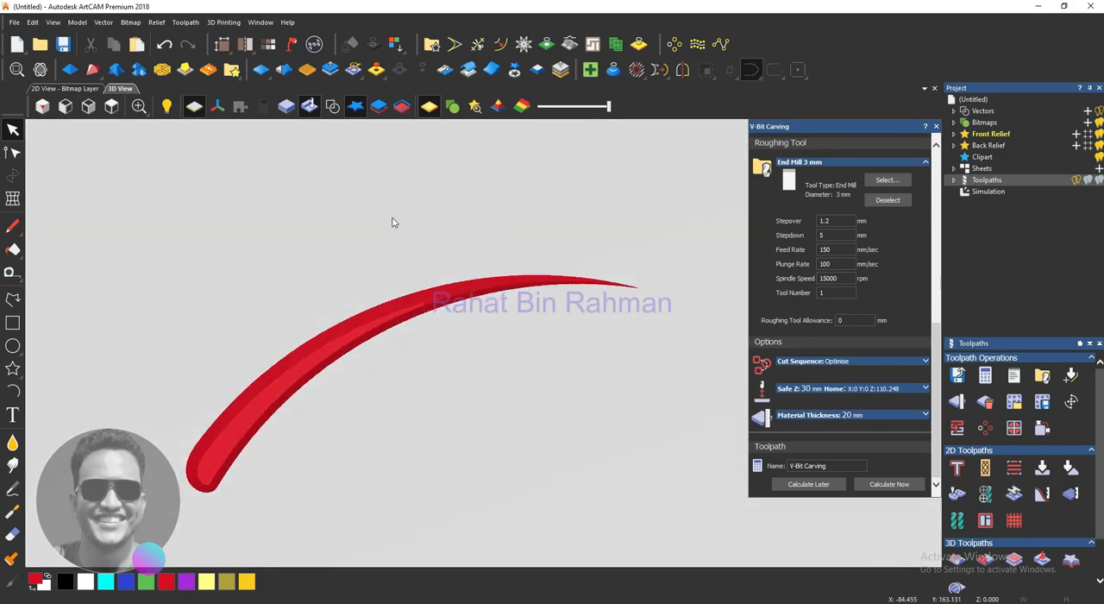
# - Calculate the V-bit carving toolpath for the rectangle in the 2D view, using the existing End Mill 3 mm roughing settings
pyautogui.click(87, 88)
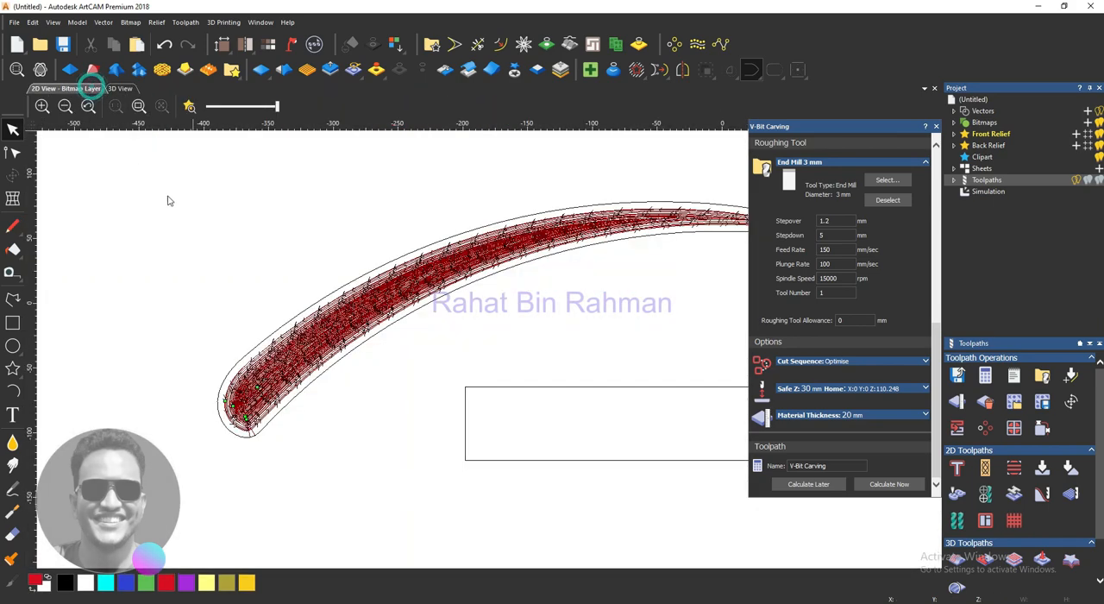
pyautogui.click(507, 479)
pyautogui.click(889, 484)
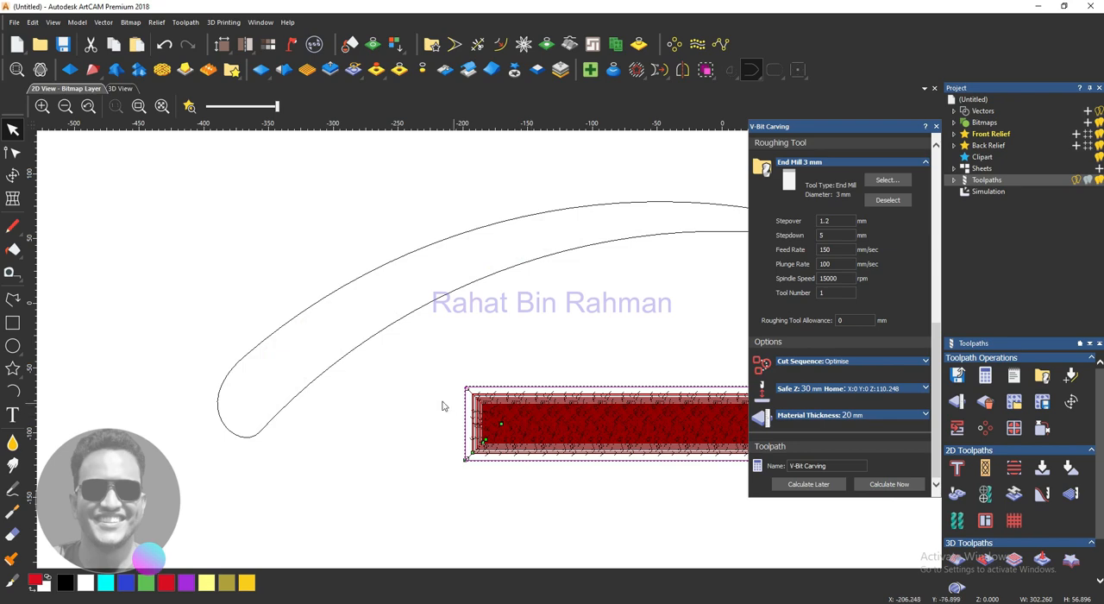
pyautogui.scroll(4, 442, 403)
pyautogui.scroll(-4, 438, 404)
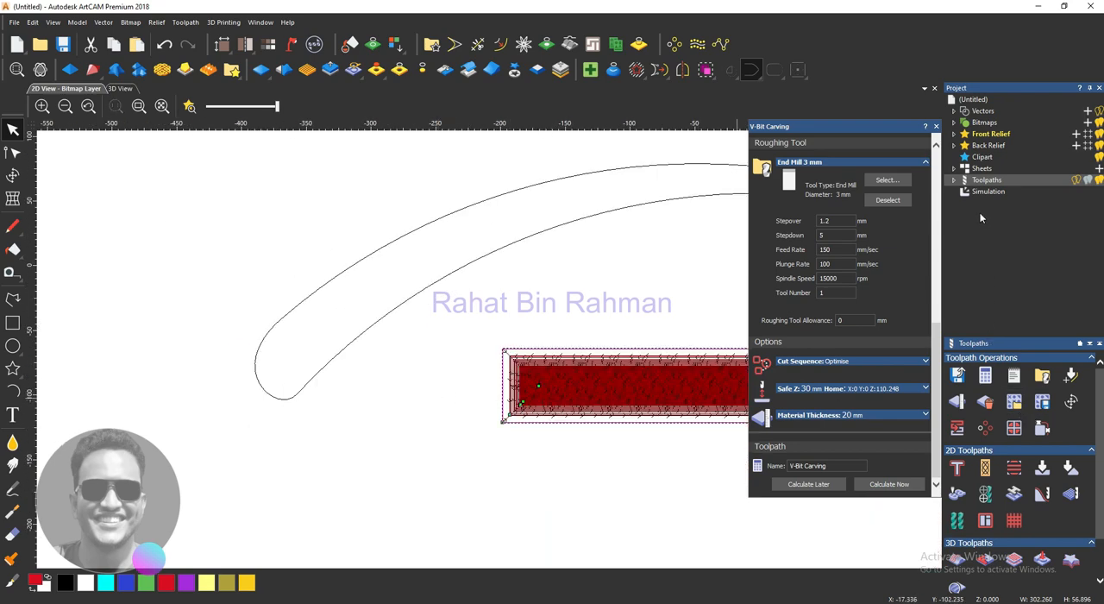
# - Delete the existing V-Bit Carving toolpath and start a new V-bit carving with the rectangle as the selected vector
pyautogui.click(935, 126)
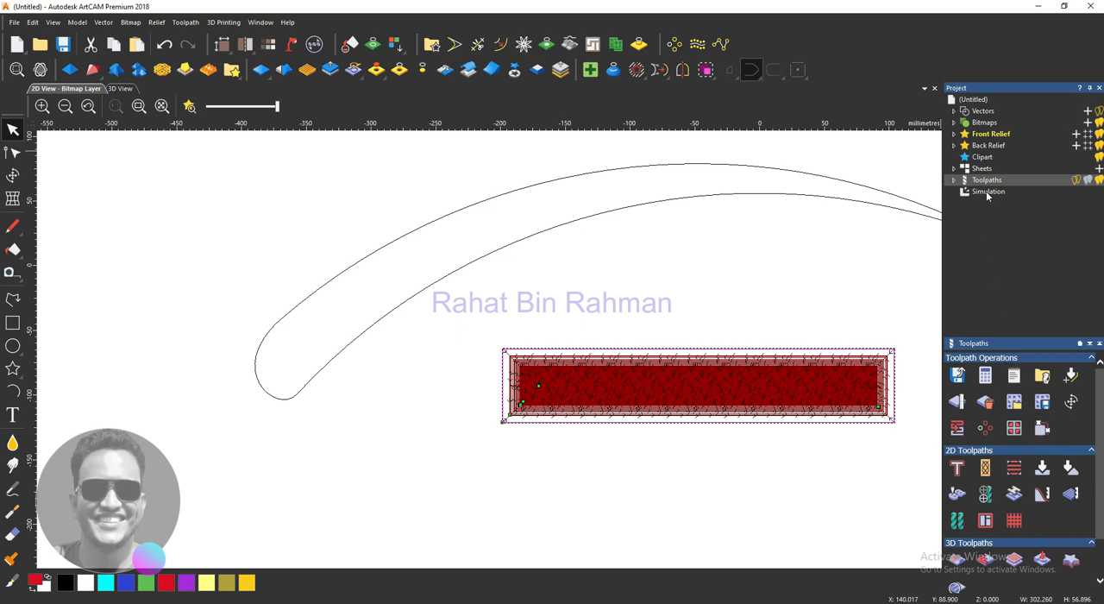
pyautogui.click(953, 180)
pyautogui.click(968, 191)
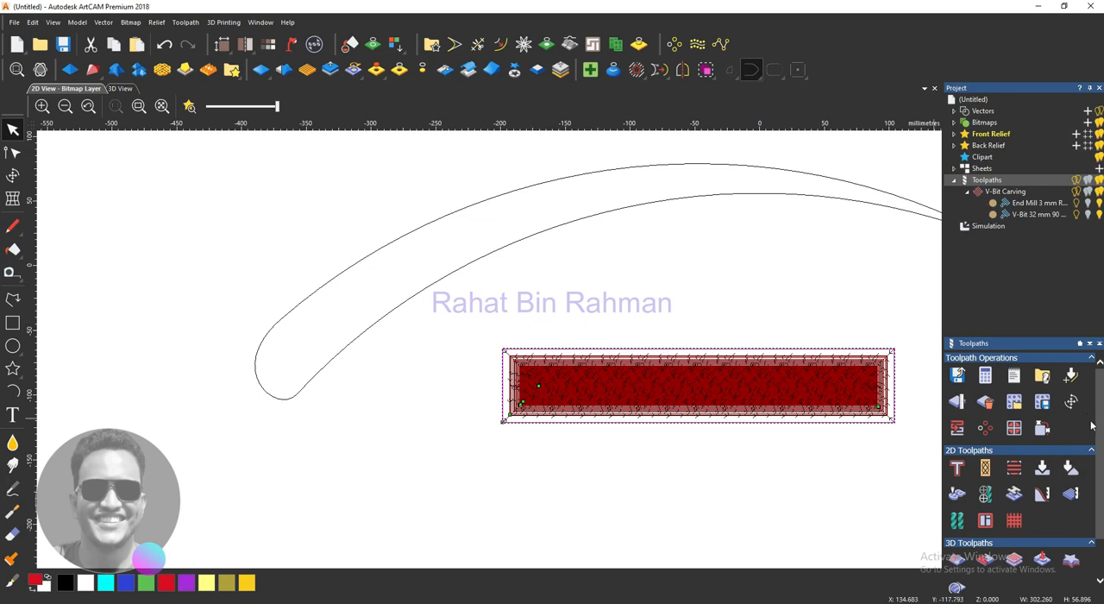
pyautogui.scroll(-2, 1101, 431)
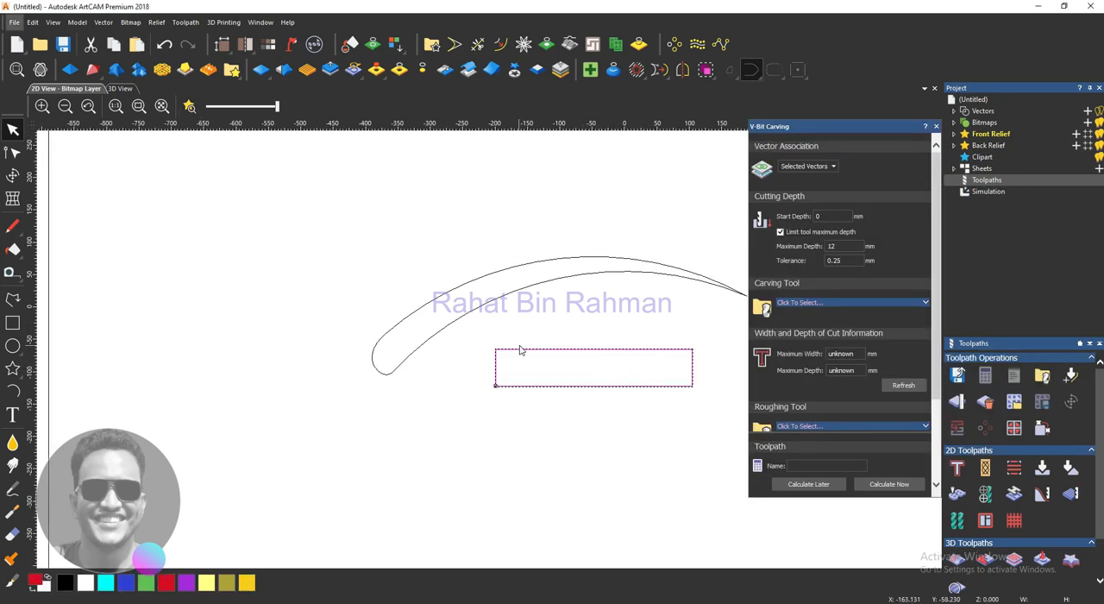
pyautogui.scroll(-3, 520, 349)
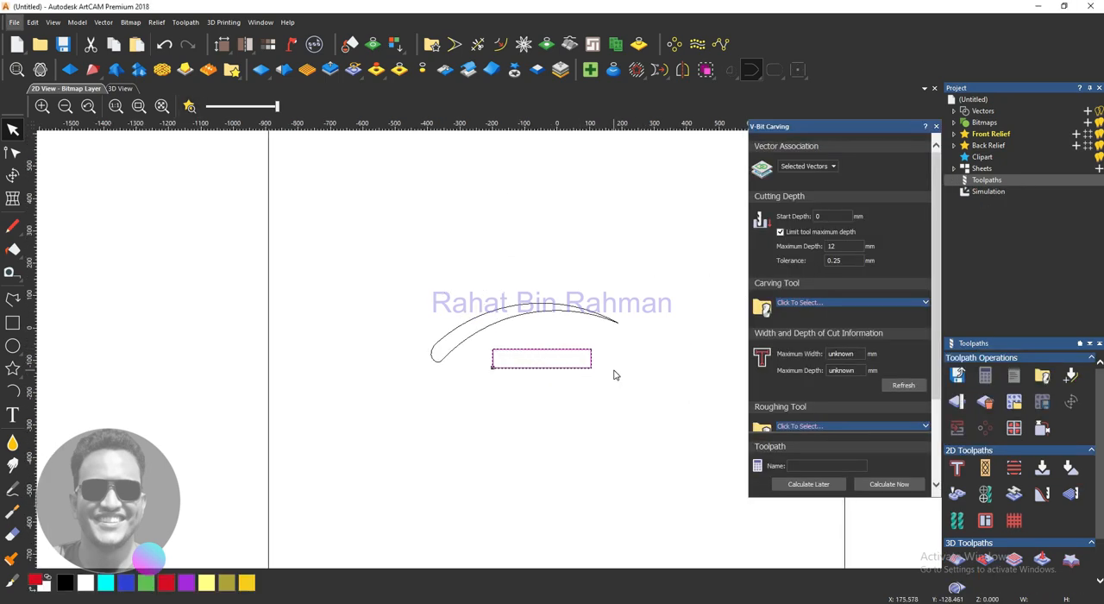
pyautogui.scroll(3, 613, 375)
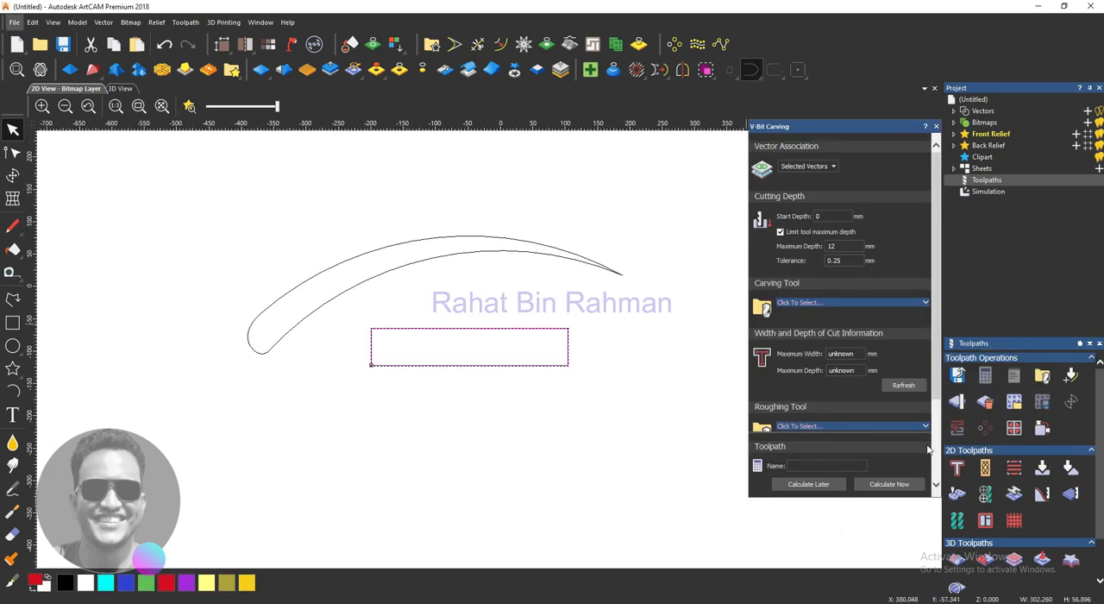
# - Choose V-Bit 32 mm 90 degree as the carving tool for the rectangle
pyautogui.click(887, 484)
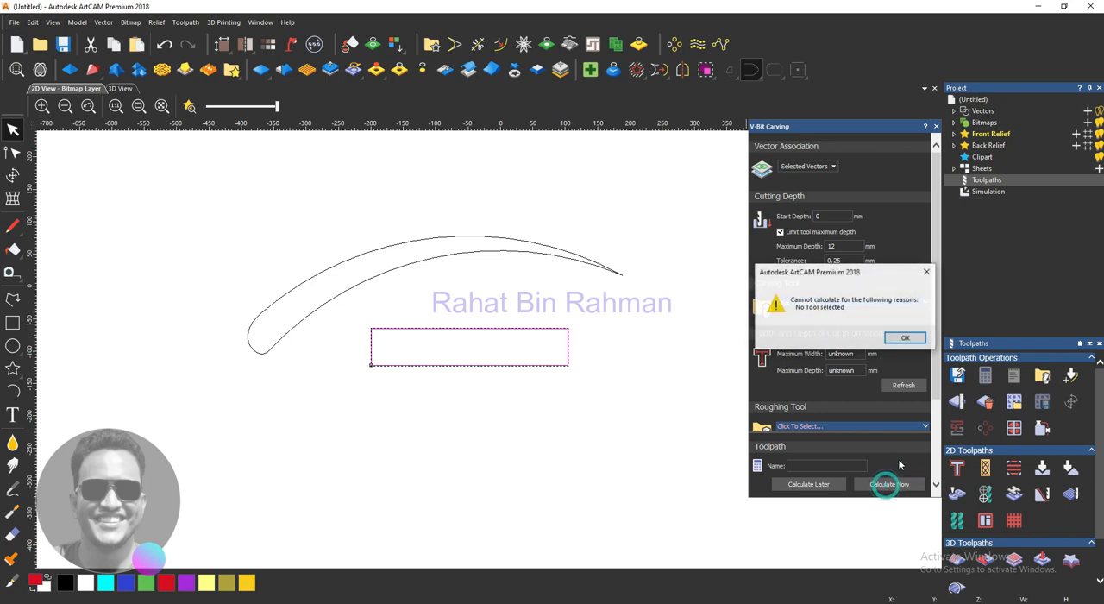
pyautogui.click(907, 337)
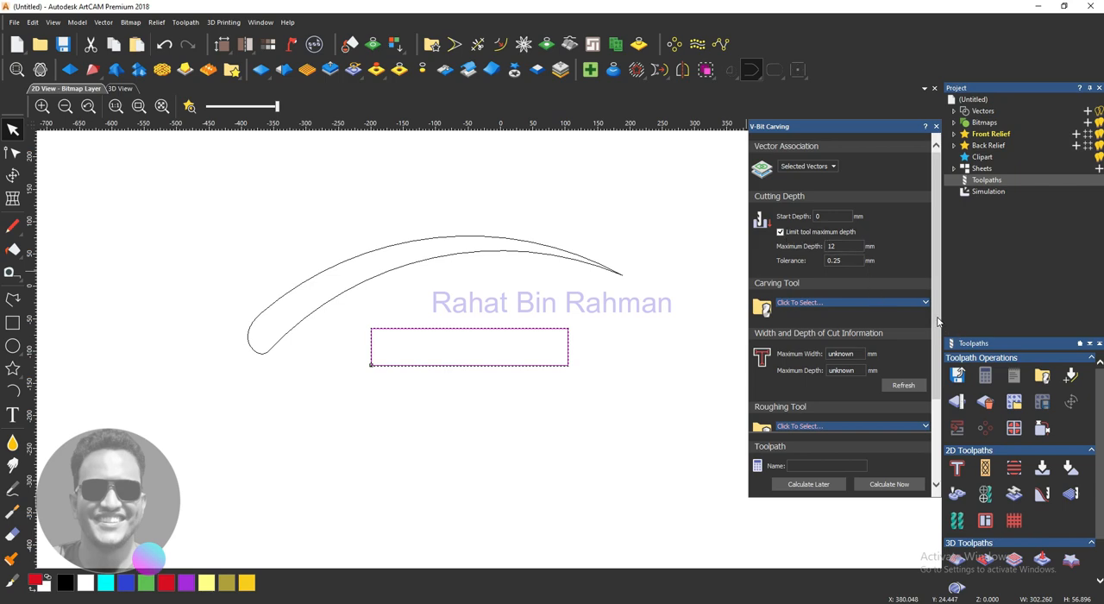
pyautogui.scroll(-2, 937, 318)
pyautogui.click(815, 267)
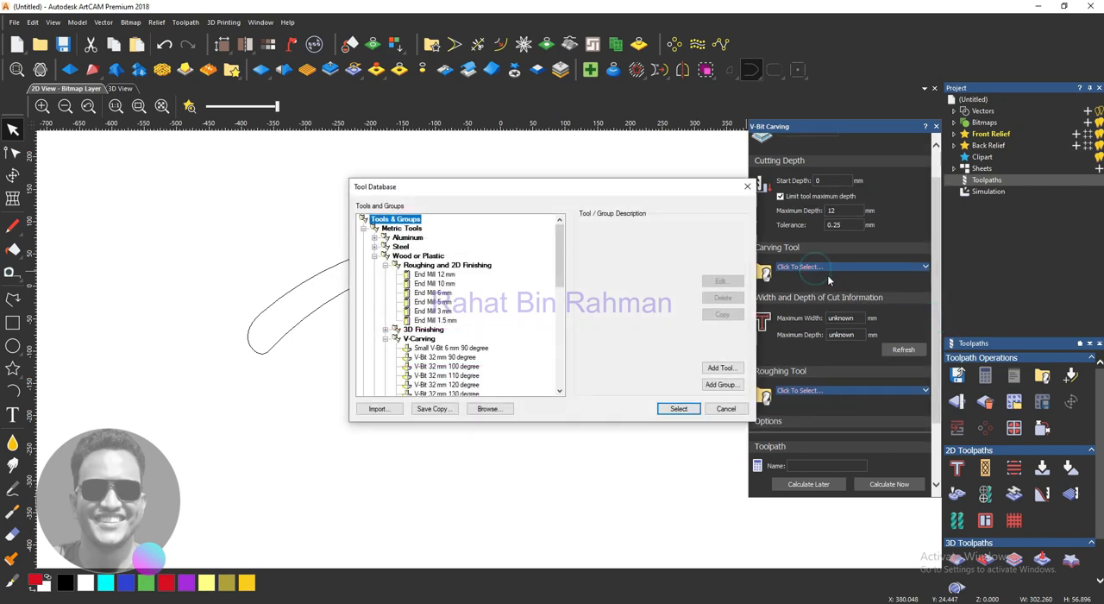
pyautogui.click(465, 358)
pyautogui.click(679, 408)
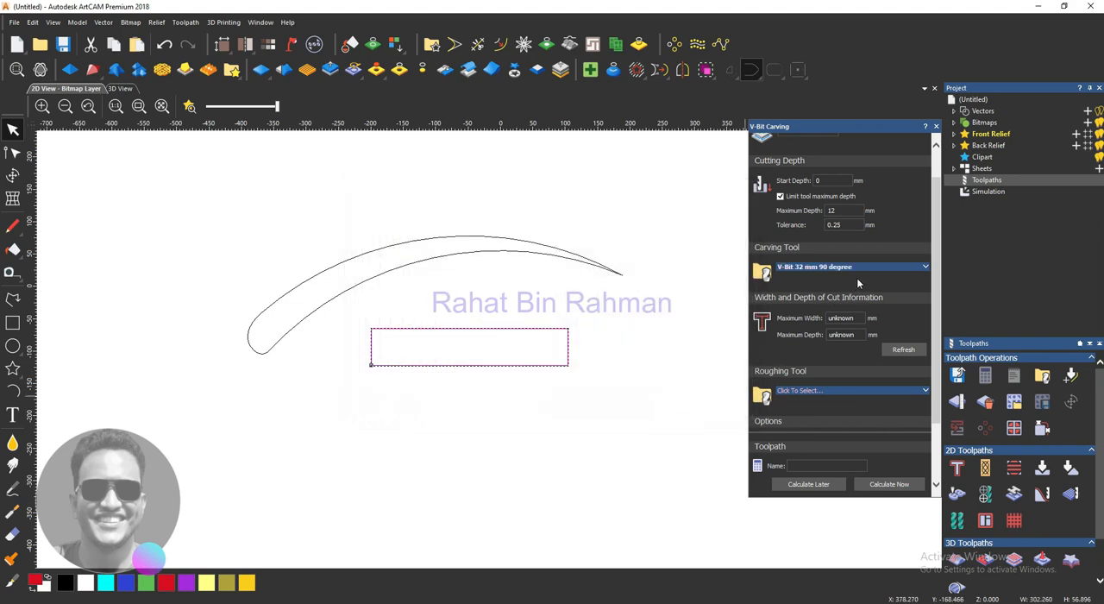
# - Set the V-bit's feed rate to 150 mm/sec and plunge rate to 100 mm/sec, and refresh the width and depth of cut information
pyautogui.click(924, 267)
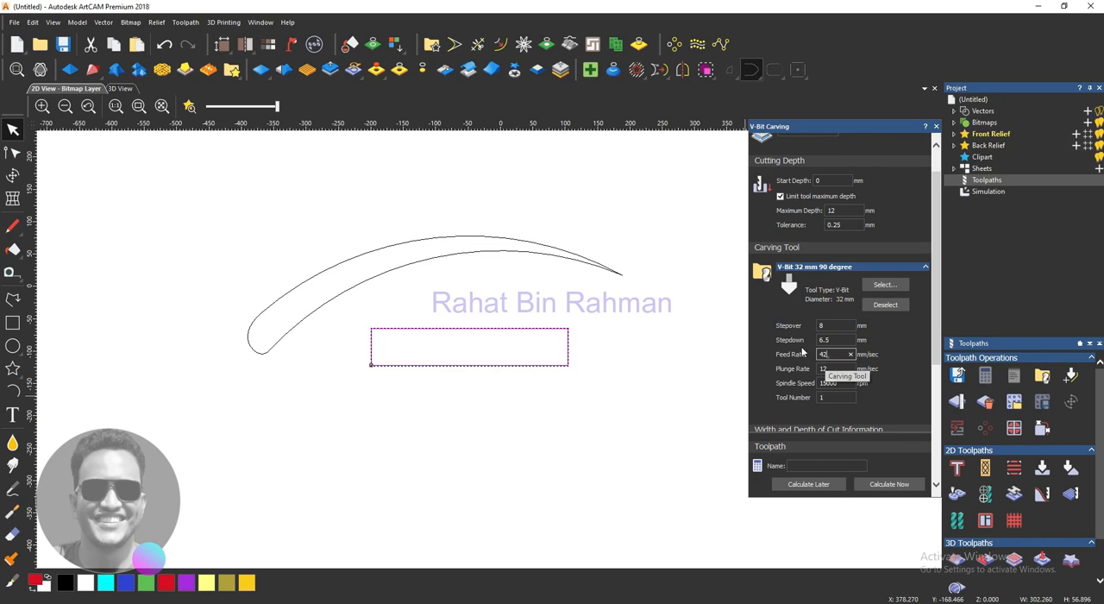
pyautogui.moveTo(801, 352); pyautogui.dragTo(781, 353)
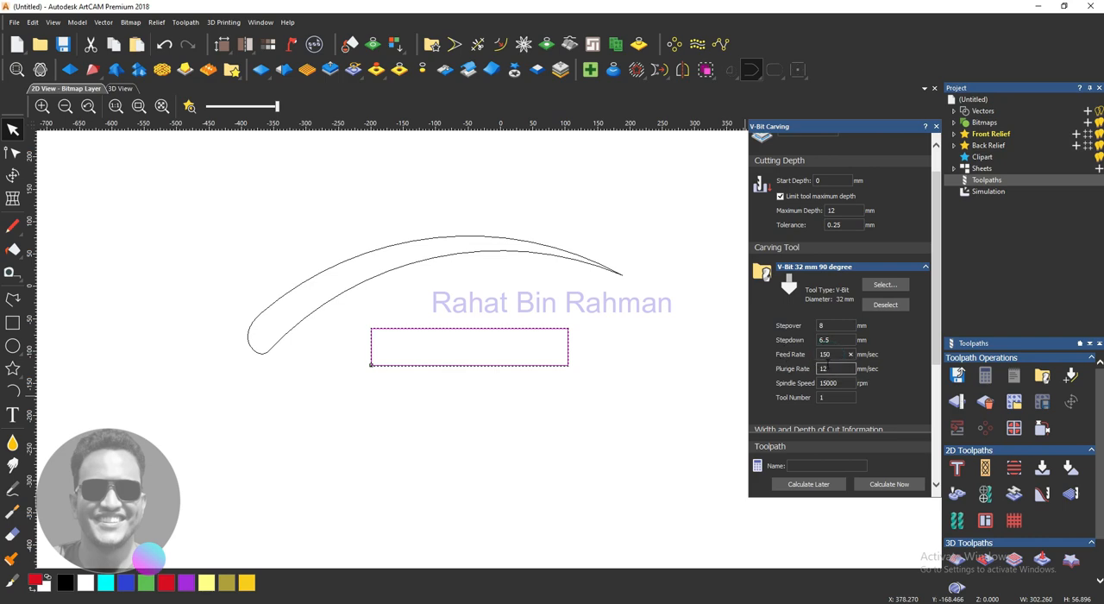
pyautogui.press('Tab')
pyautogui.scroll(-3, 867, 372)
pyautogui.click(901, 318)
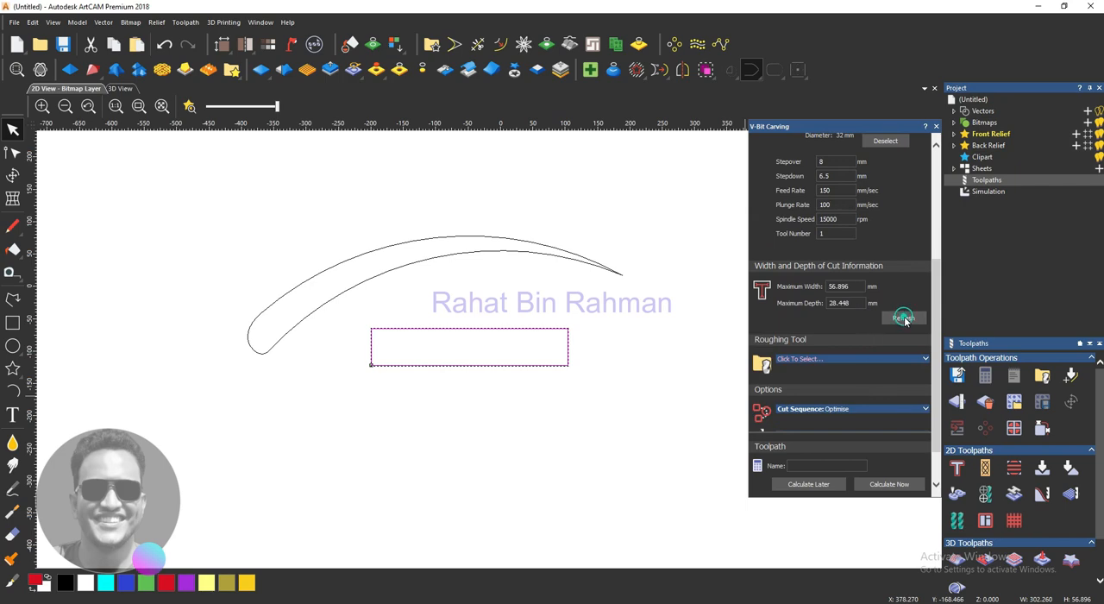
pyautogui.scroll(5, 839, 335)
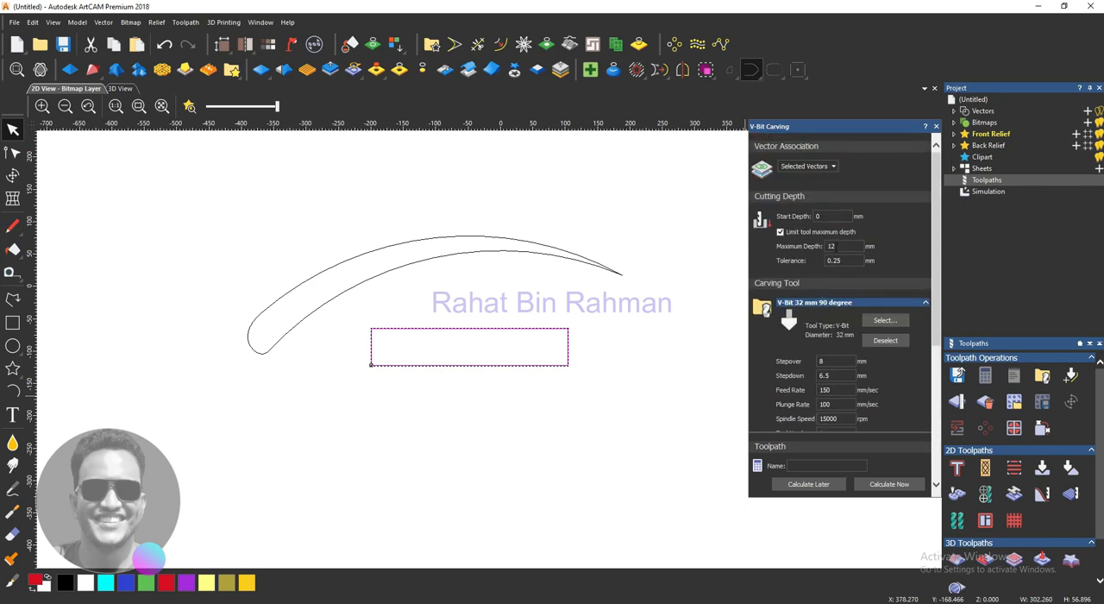
pyautogui.scroll(-5, 846, 281)
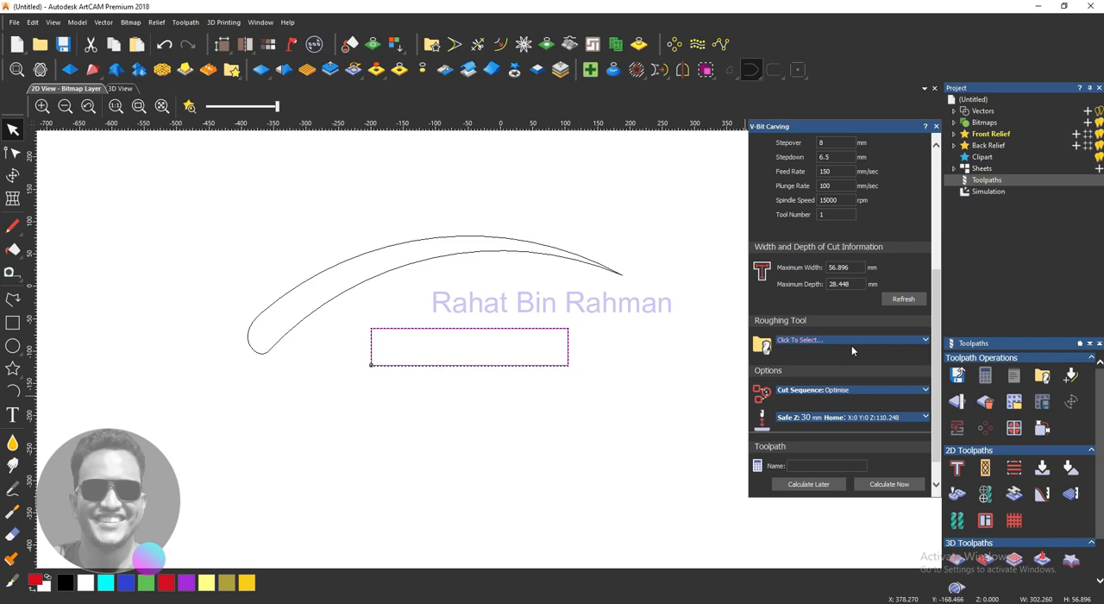
# - Choose End Mill 6 mm as the roughing tool
pyautogui.click(853, 347)
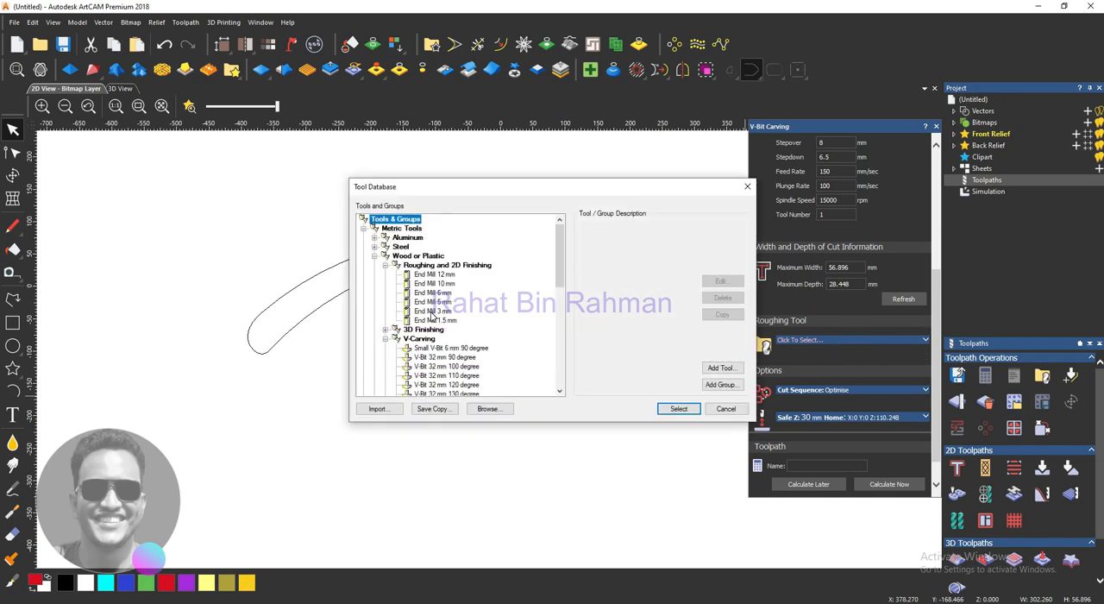
pyautogui.click(435, 293)
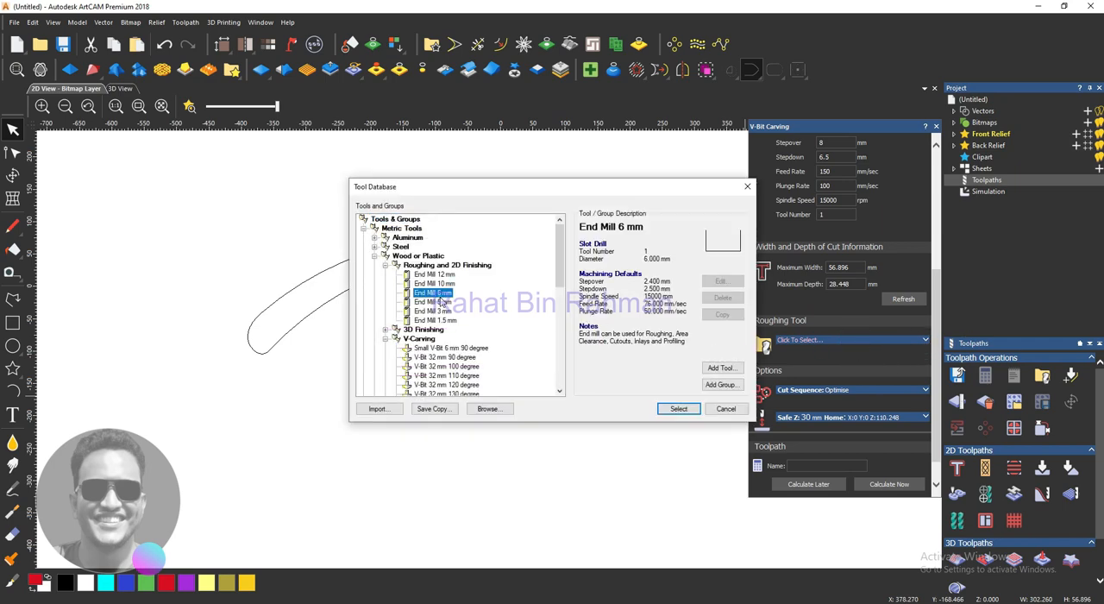
pyautogui.click(672, 409)
# - Set the End Mill 6 mm roughing tool's feed rate to 150 mm/sec and plunge rate to 100 mm/sec
pyautogui.click(925, 339)
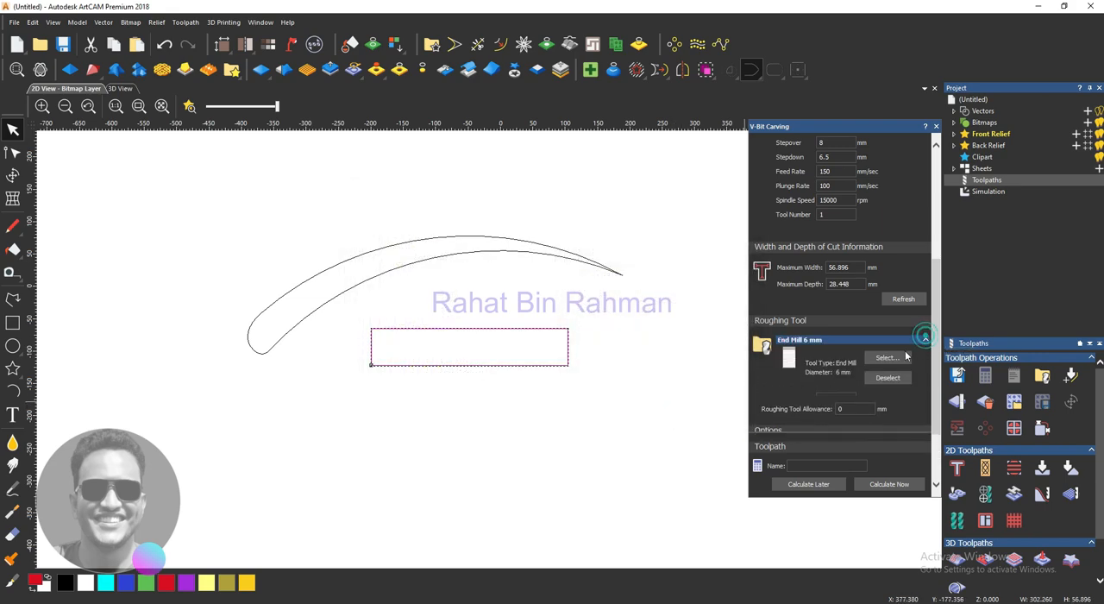
pyautogui.scroll(-3, 832, 328)
pyautogui.moveTo(833, 318); pyautogui.dragTo(798, 318)
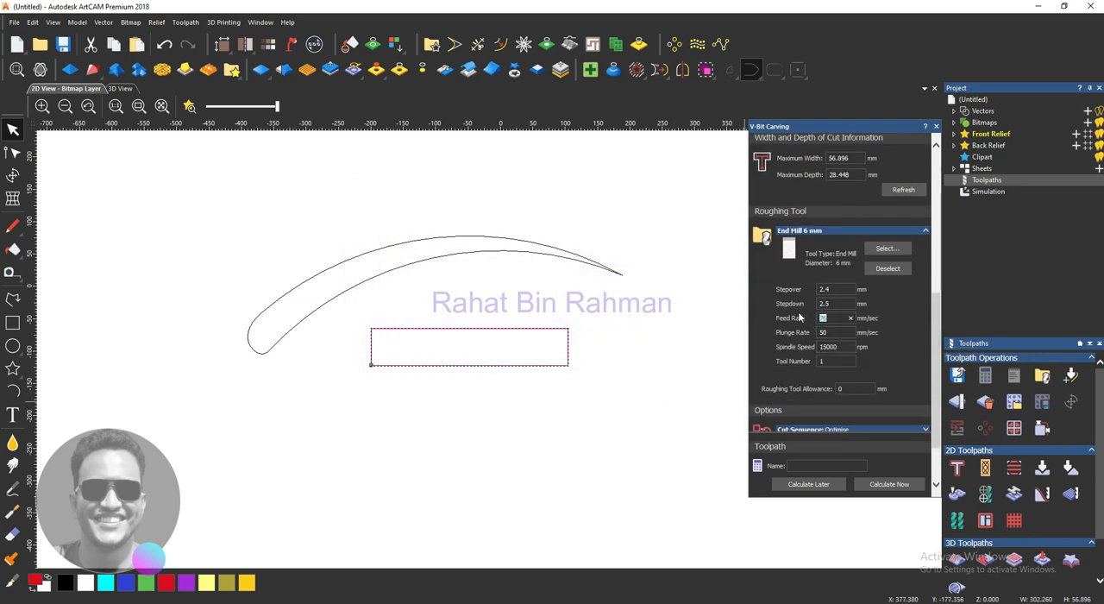
pyautogui.write('150')
pyautogui.moveTo(833, 332); pyautogui.dragTo(792, 327)
pyautogui.write('1')
pyautogui.scroll(-2, 862, 358)
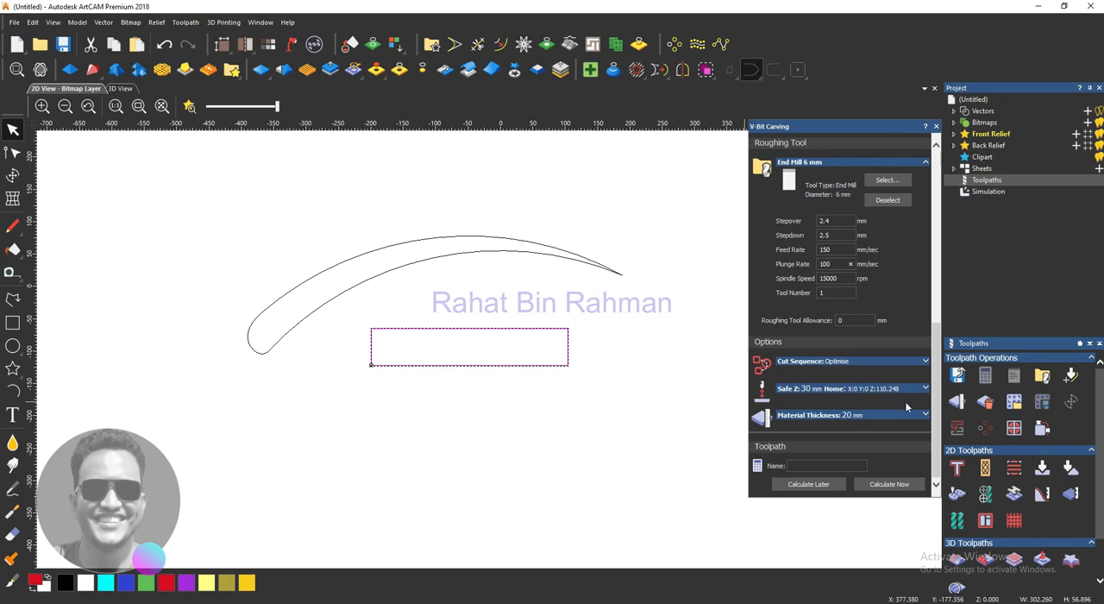
# - Calculate the rectangle's V-Bit Carving toolpath immediately with a maximum depth of 12 mm, and inspect its passes
pyautogui.scroll(8, 858, 341)
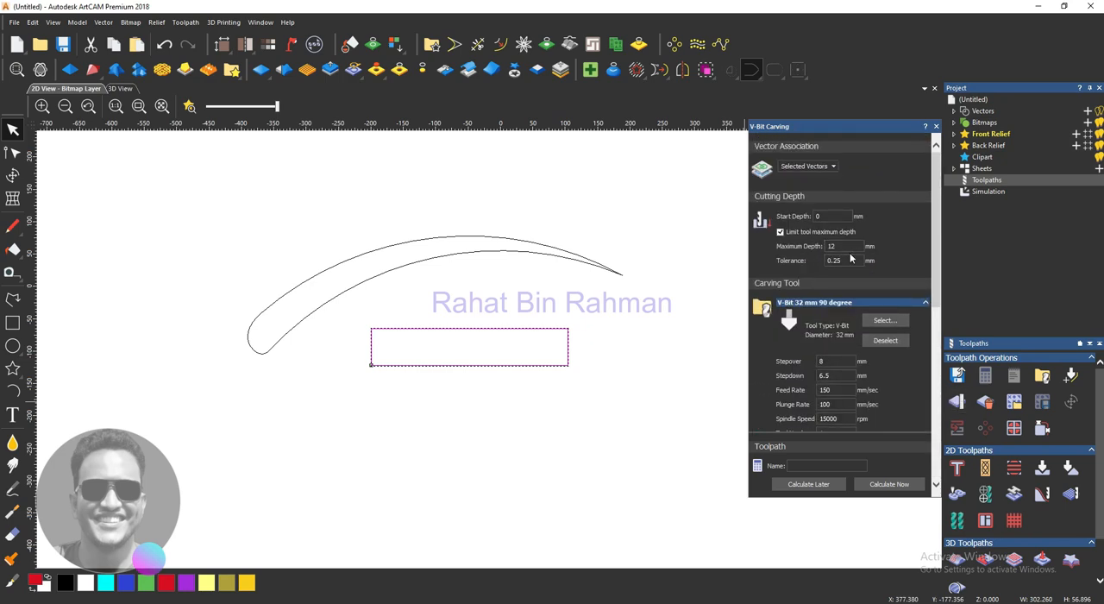
pyautogui.click(889, 483)
pyautogui.scroll(3, 550, 399)
pyautogui.scroll(-1, 558, 399)
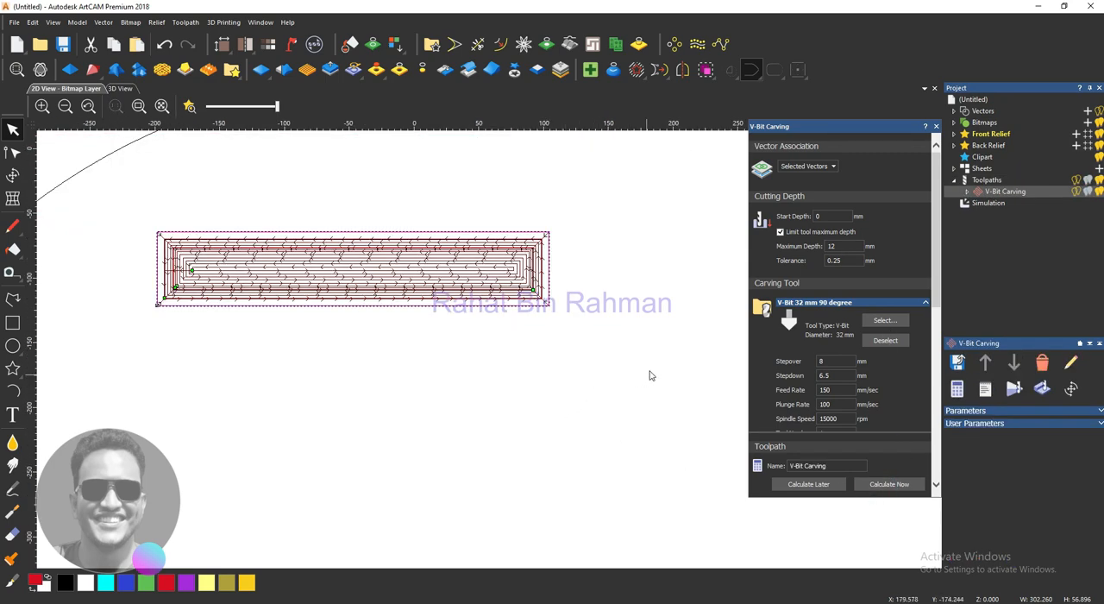
# - Simulate the rectangle's V-Bit Carving toolpath through to the end, reviewing the tool settings along the way
pyautogui.click(1014, 390)
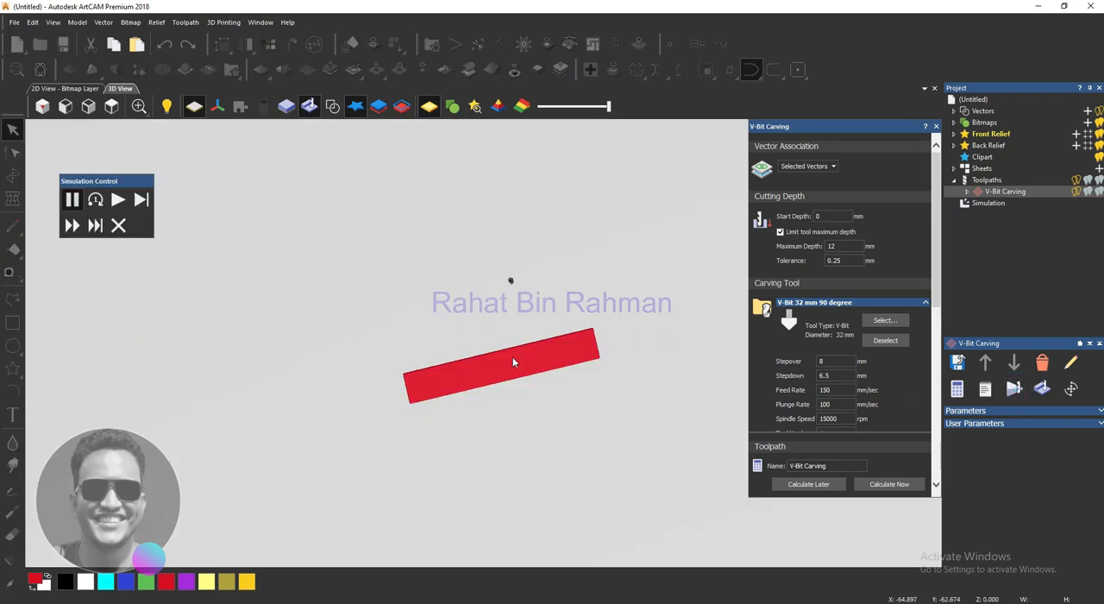
pyautogui.click(117, 200)
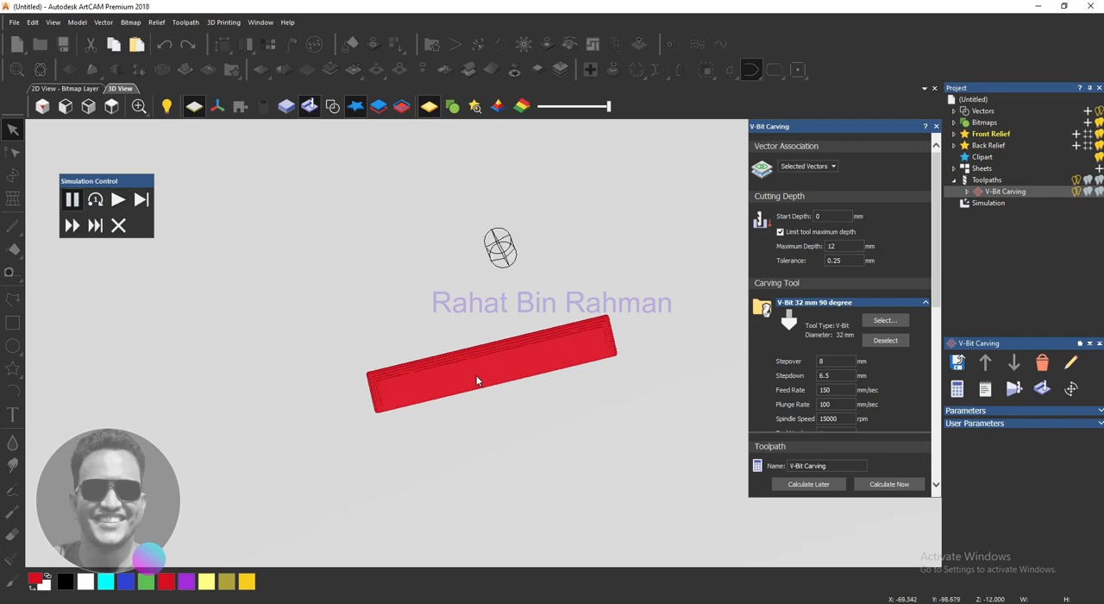
pyautogui.scroll(3, 476, 379)
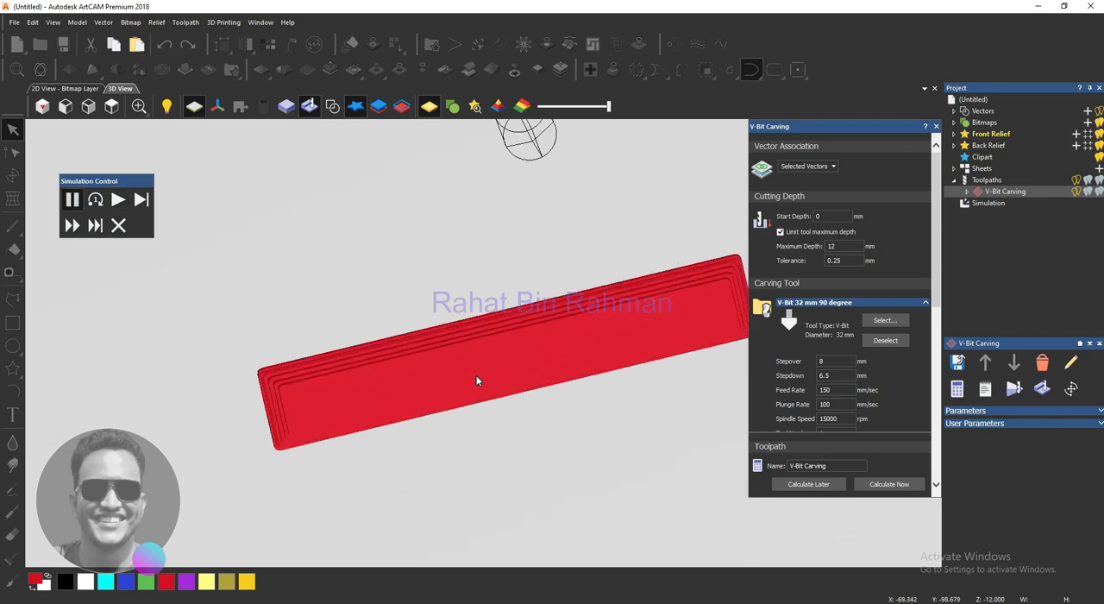
pyautogui.scroll(-2, 476, 381)
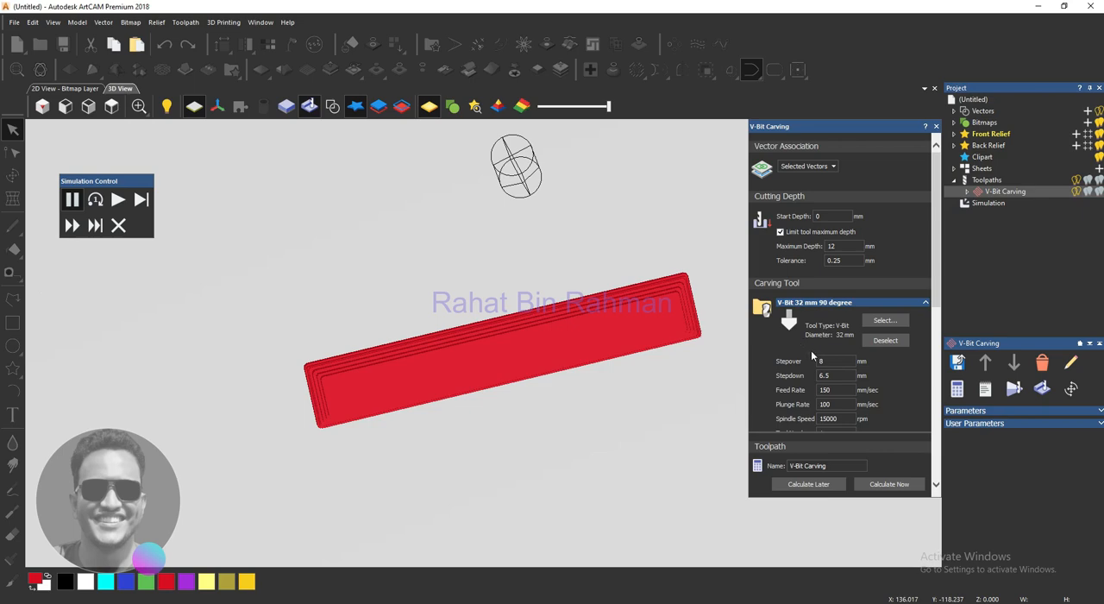
pyautogui.scroll(-3, 813, 352)
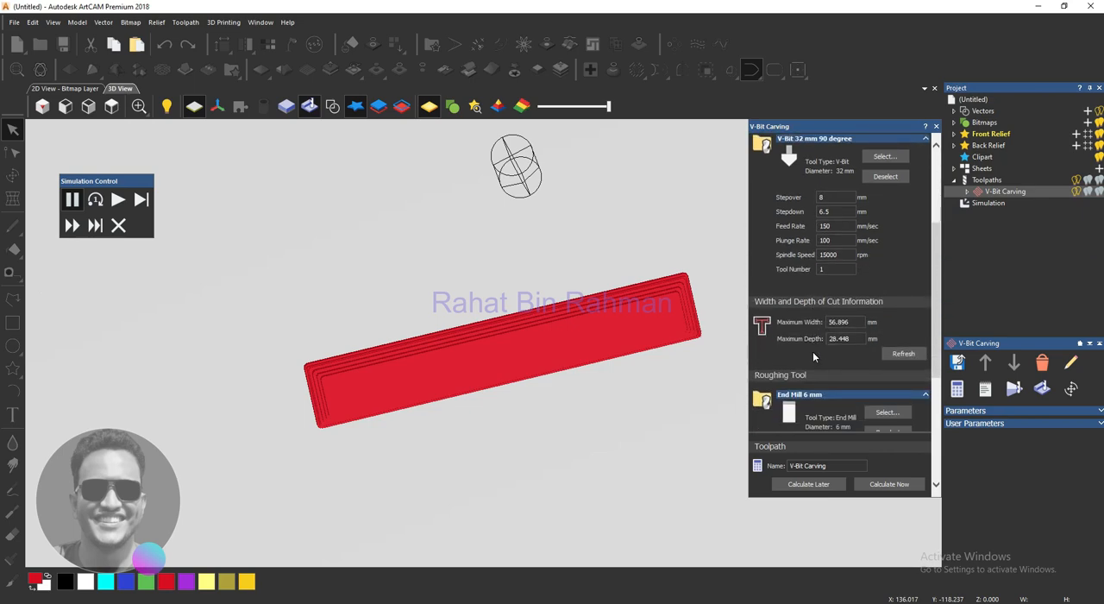
pyautogui.scroll(-2, 811, 351)
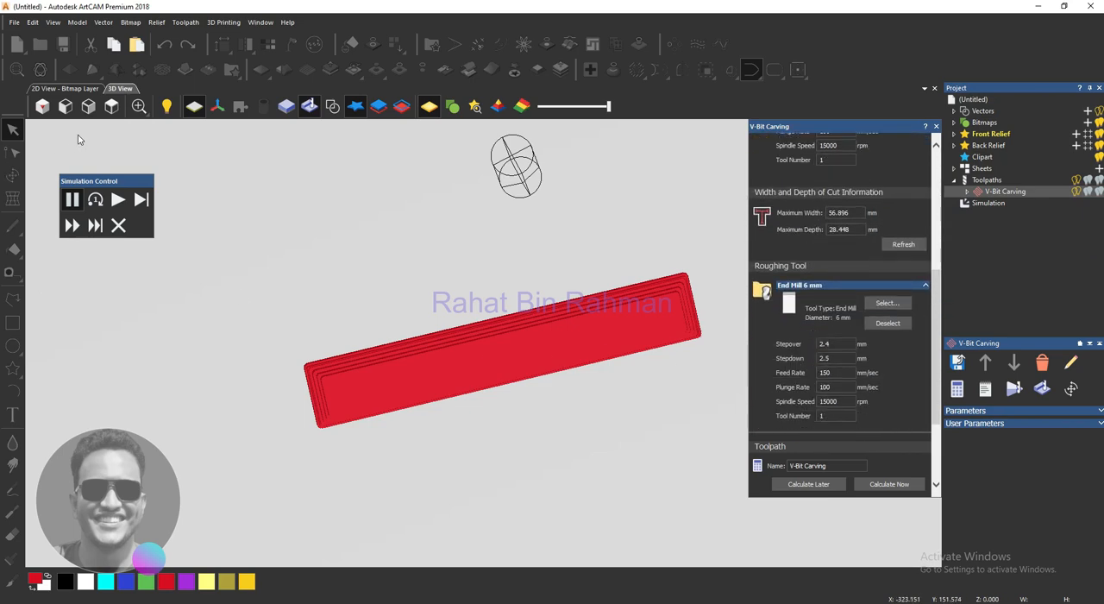
pyautogui.click(72, 225)
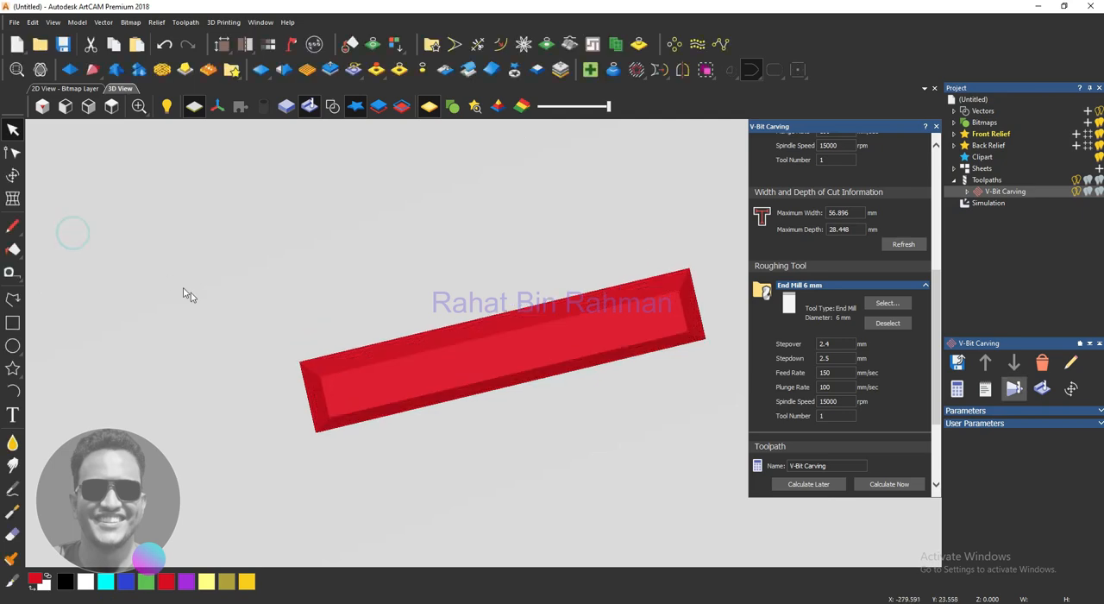
# - Examine the simulated rectangle's bevelled walls, corners and flat floor from several angles in 3D
pyautogui.scroll(3, 400, 389)
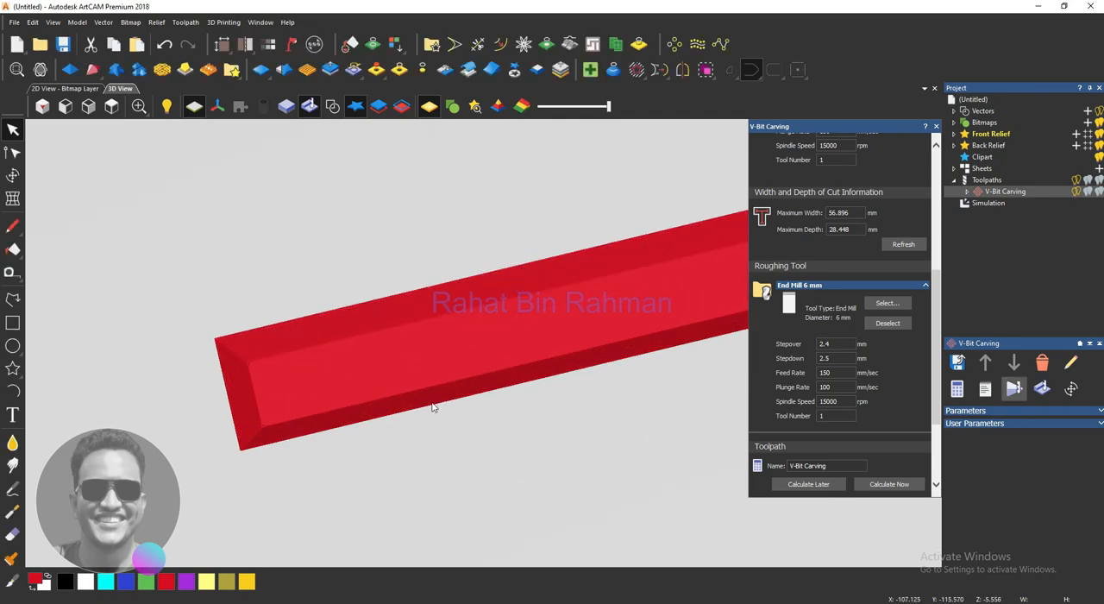
pyautogui.moveTo(468, 436); pyautogui.dragTo(591, 389)
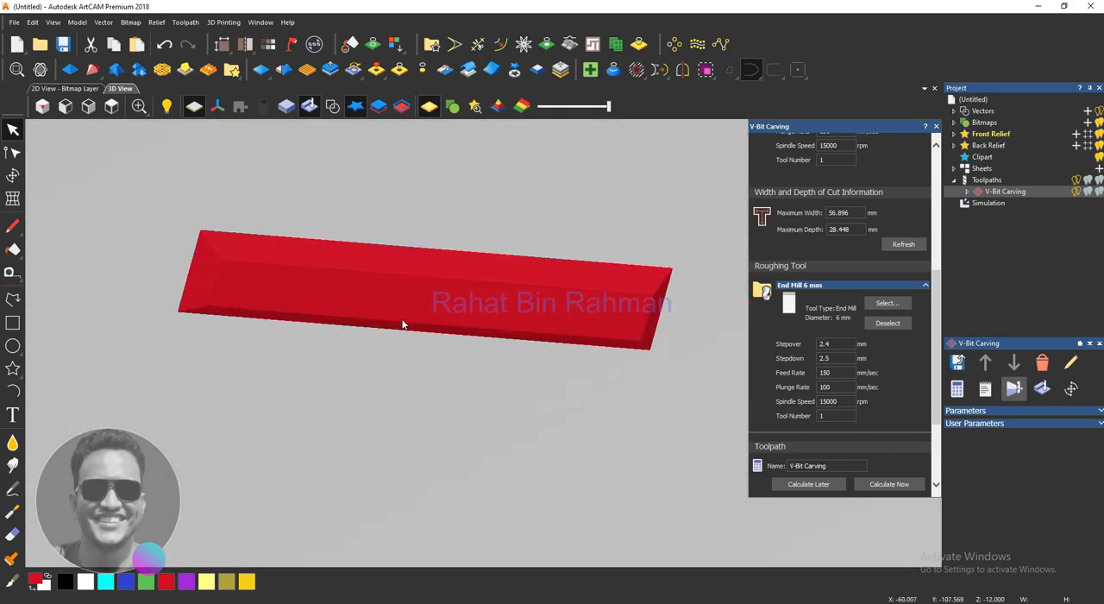
pyautogui.moveTo(402, 324); pyautogui.dragTo(517, 396)
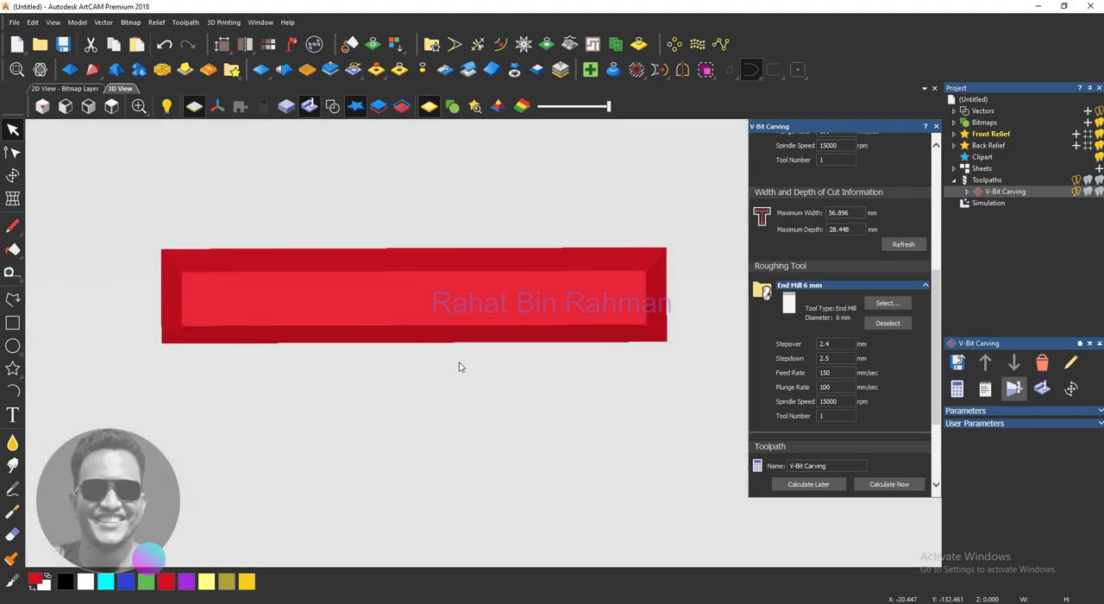
pyautogui.scroll(4, 344, 336)
pyautogui.scroll(-4, 344, 336)
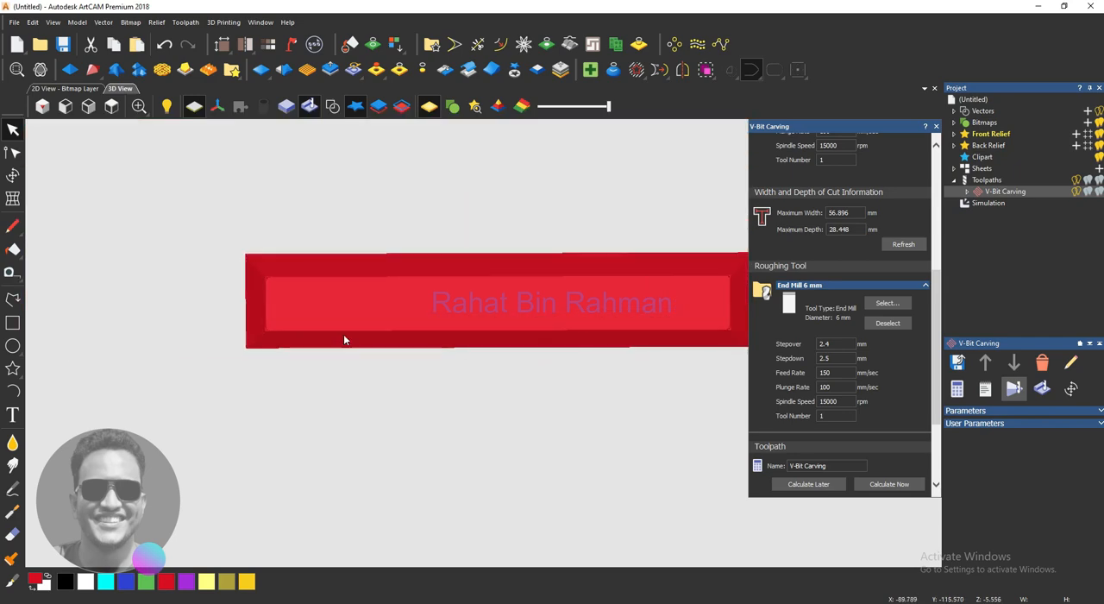
pyautogui.moveTo(410, 362); pyautogui.dragTo(390, 258)
pyautogui.click(384, 392)
pyautogui.scroll(-2, 485, 368)
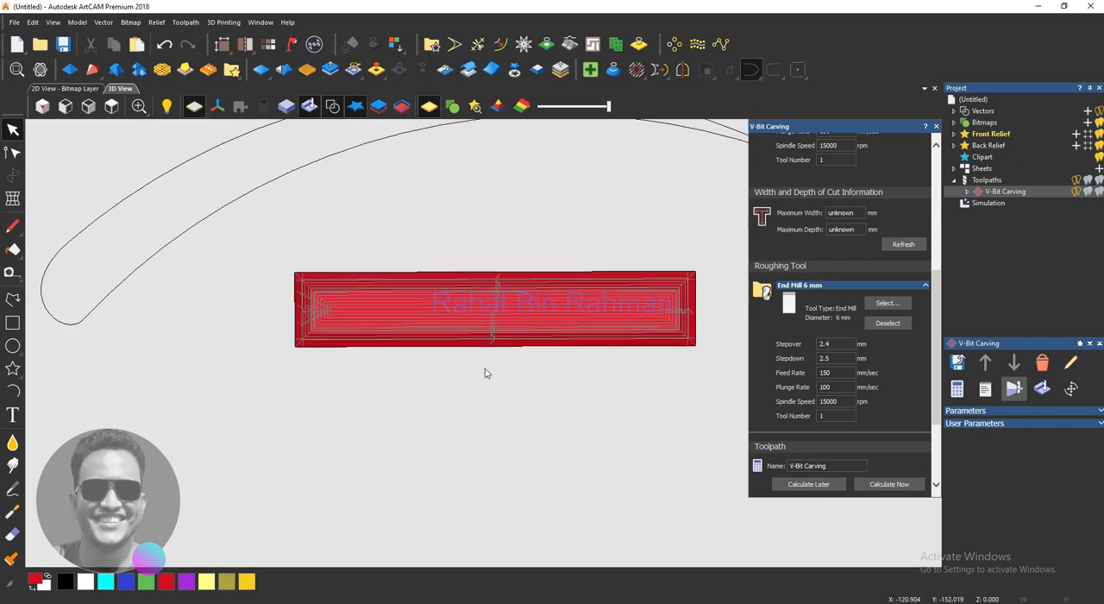
# - Delete the rectangle's V-Bit Carving toolpath and the simulation model
pyautogui.click(1042, 362)
pyautogui.click(570, 332)
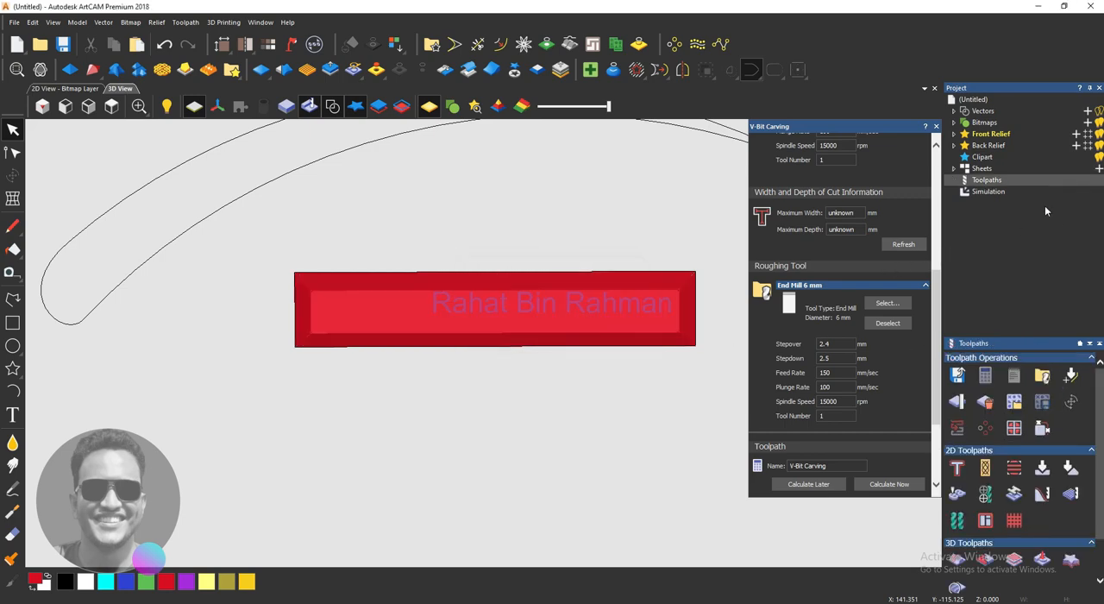
pyautogui.click(991, 192)
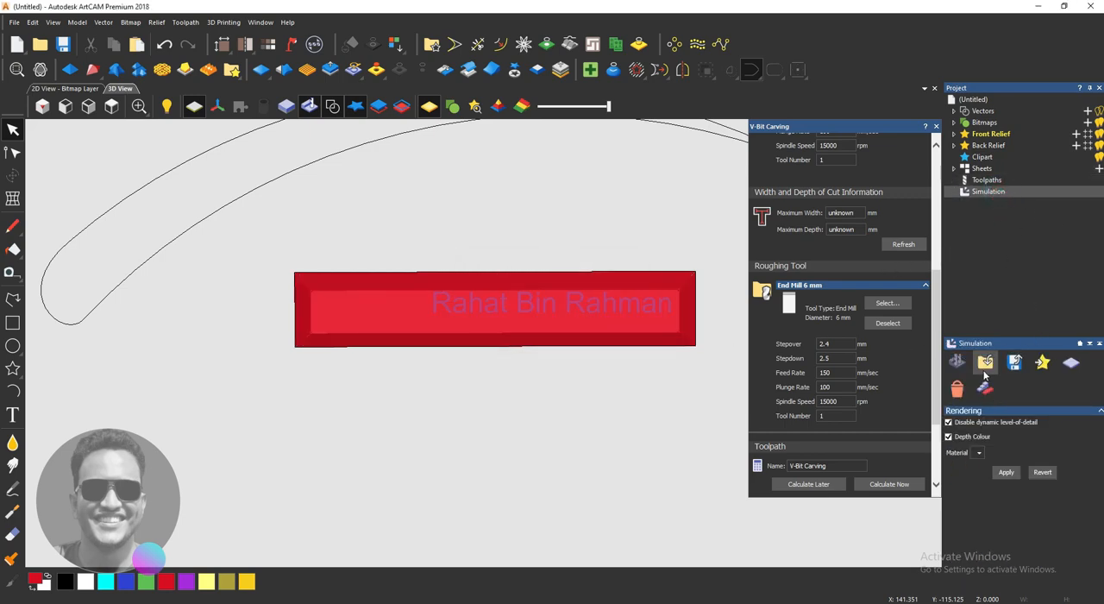
pyautogui.click(961, 387)
pyautogui.scroll(-5, 377, 313)
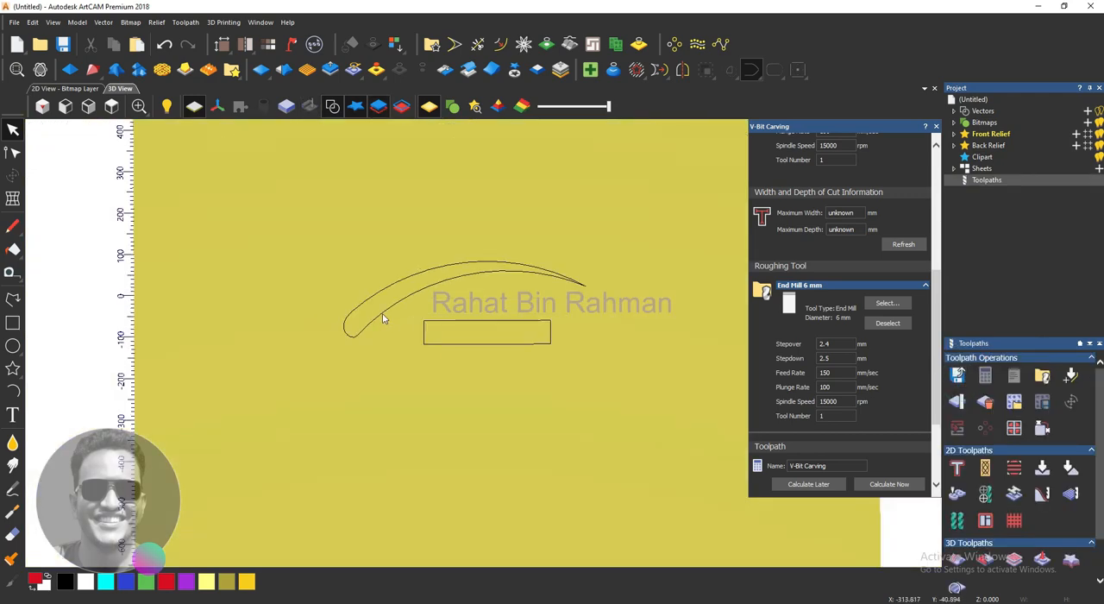
# - Move the curved shape and the rectangle together into the model's upper-left corner in the 2D view
pyautogui.moveTo(573, 413); pyautogui.dragTo(371, 211)
pyautogui.click(73, 89)
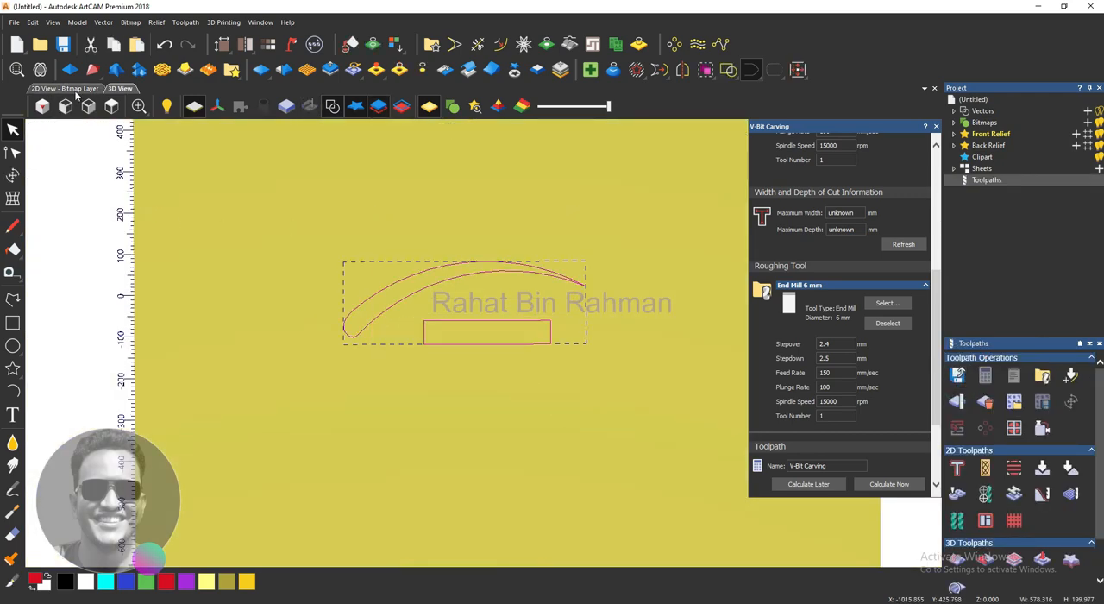
pyautogui.click(329, 361)
pyautogui.scroll(-3, 506, 425)
pyautogui.moveTo(508, 427); pyautogui.dragTo(373, 257)
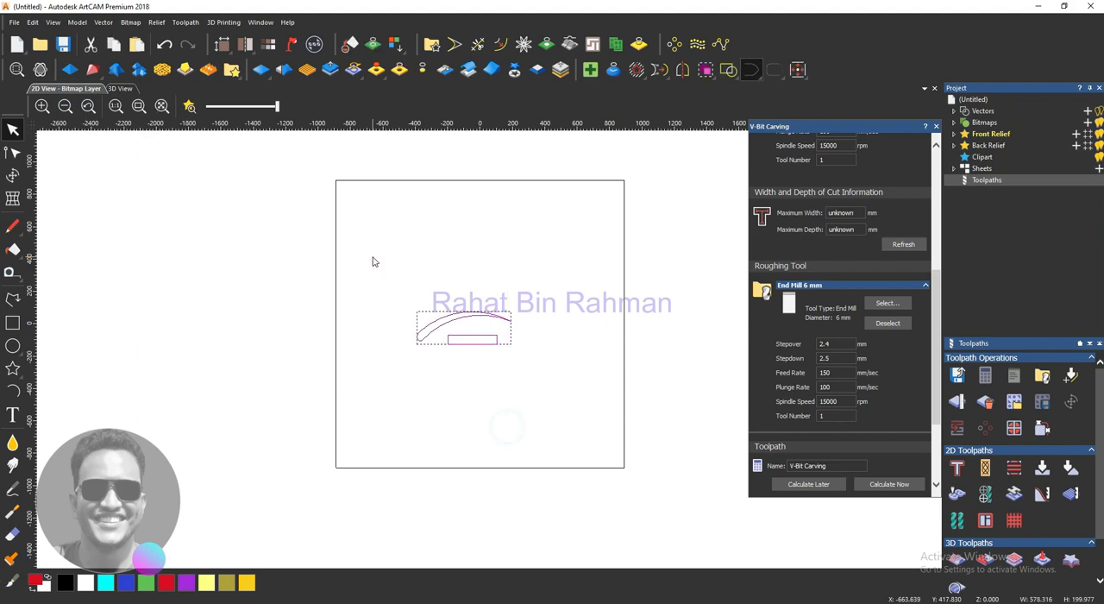
pyautogui.moveTo(455, 308); pyautogui.dragTo(381, 191)
pyautogui.click(444, 312)
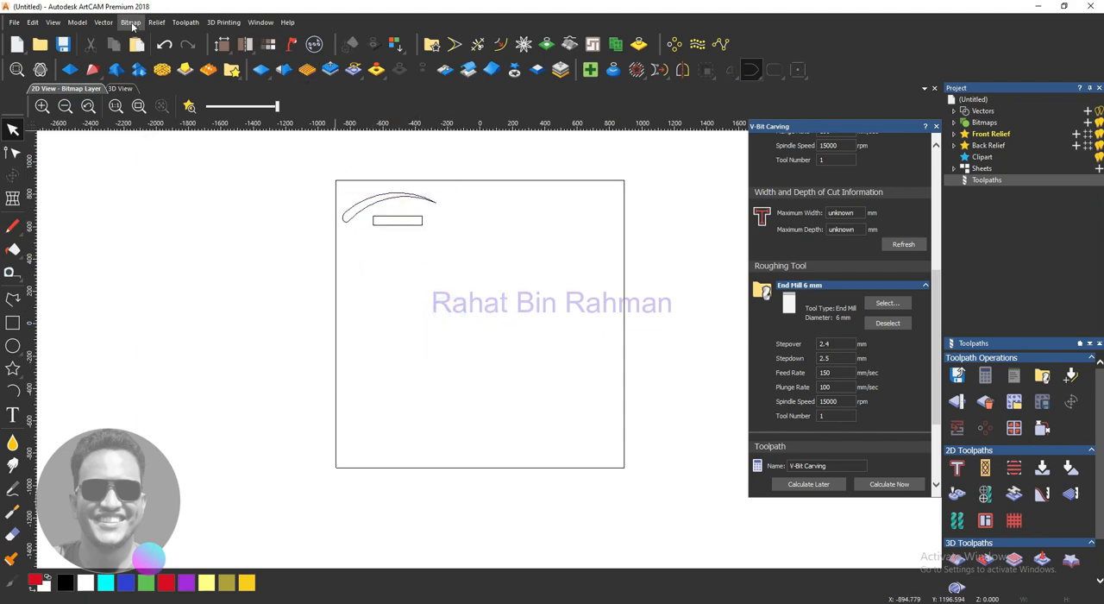
# - Import vectorsart_22301 in mm, centred in the model with vectors rejoined at 0.01 mm tolerance, and group the imported vectors
pyautogui.click(105, 23)
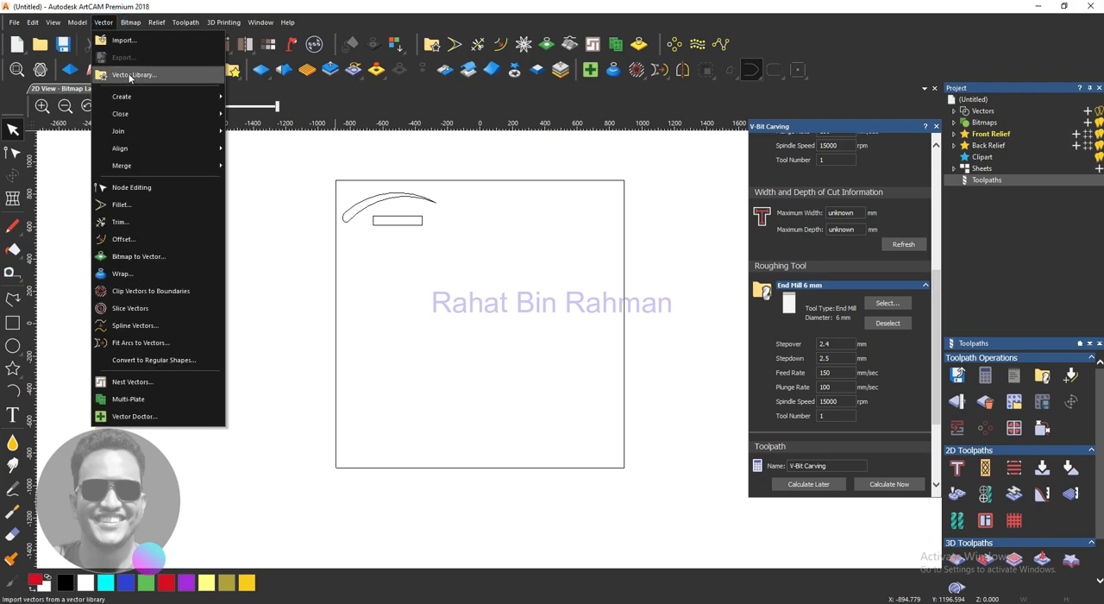
pyautogui.click(150, 41)
pyautogui.click(140, 129)
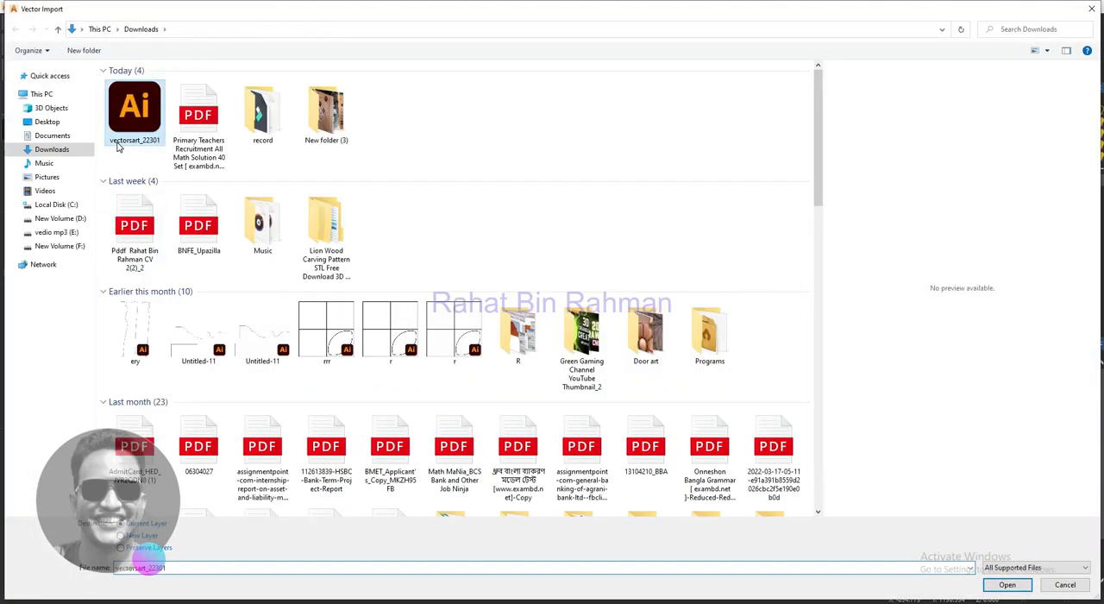
pyautogui.click(1006, 585)
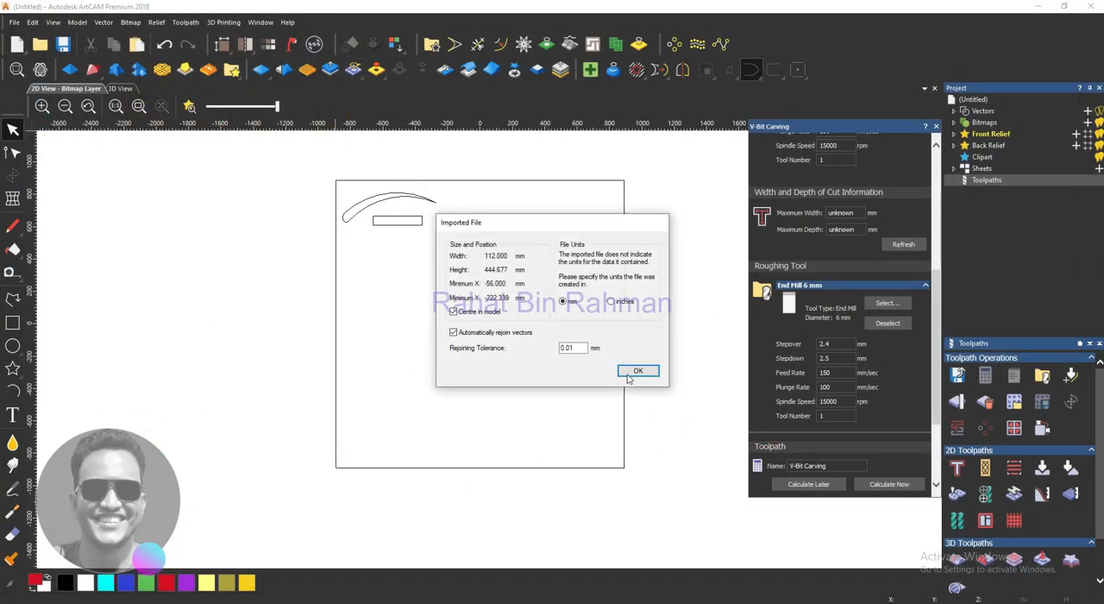
pyautogui.click(642, 372)
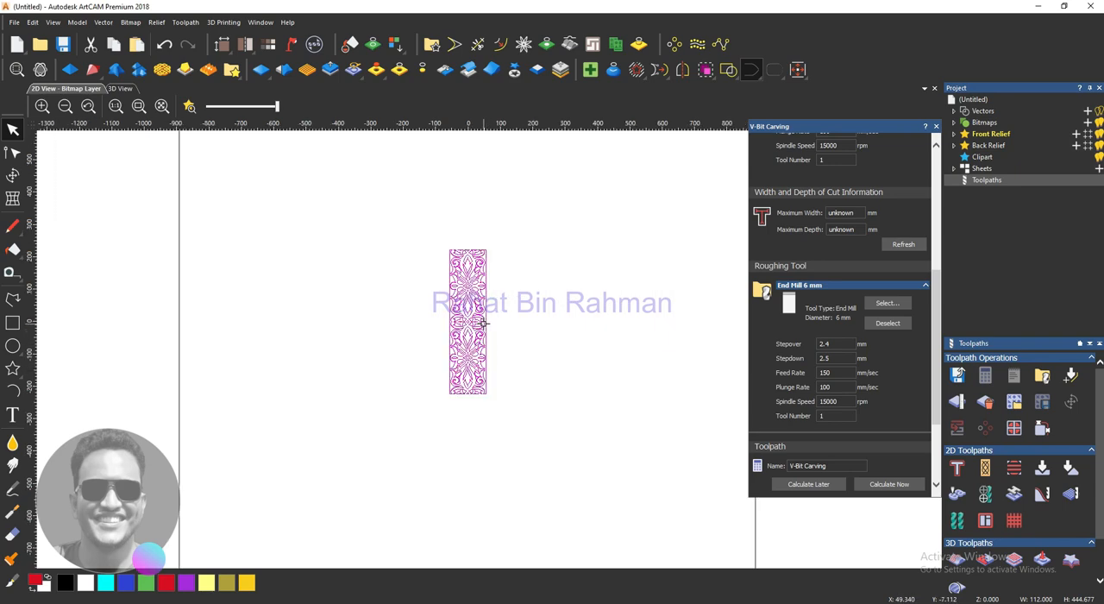
pyautogui.rightClick(483, 322)
pyautogui.click(538, 107)
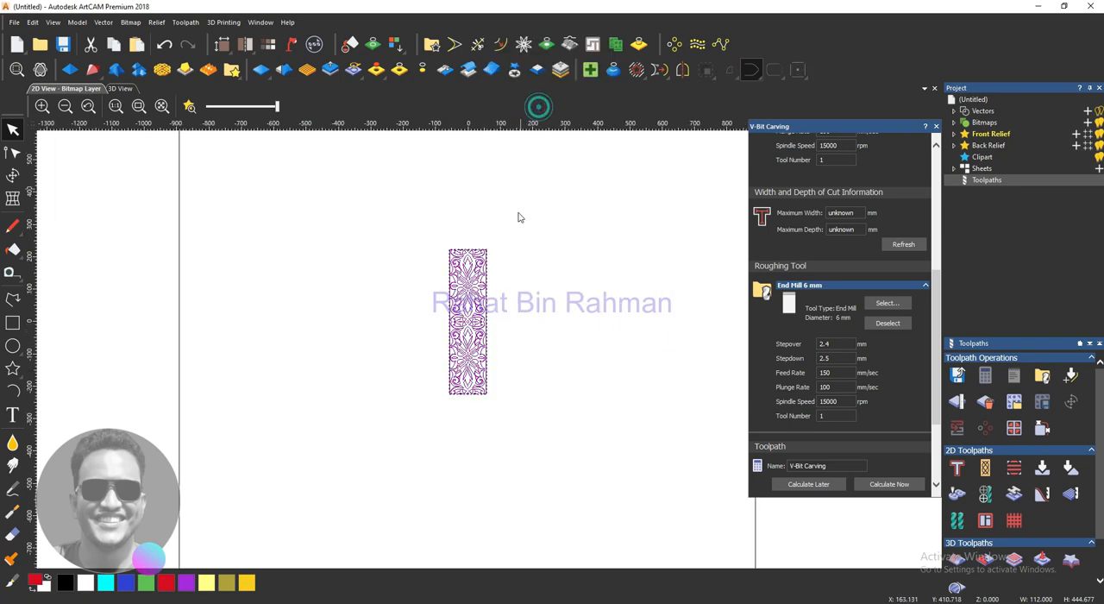
# - Scale the grouped pattern proportionally to about 281 × 1116 mm and shift it about 27 mm in X and -107 mm in Y
pyautogui.click(12, 175)
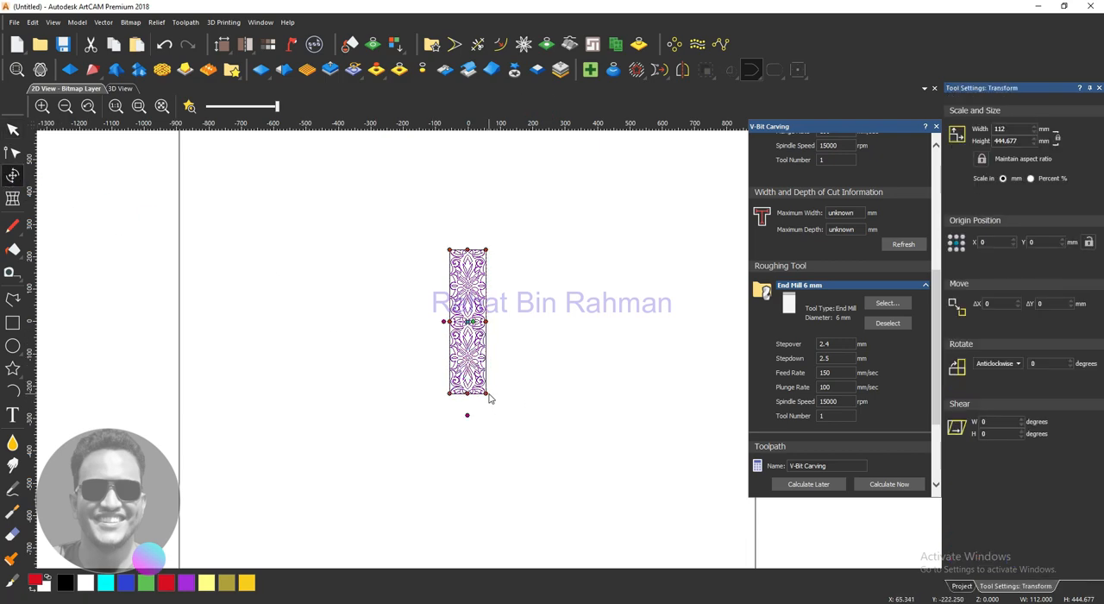
pyautogui.moveTo(486, 394); pyautogui.dragTo(585, 479)
pyautogui.scroll(-2, 491, 350)
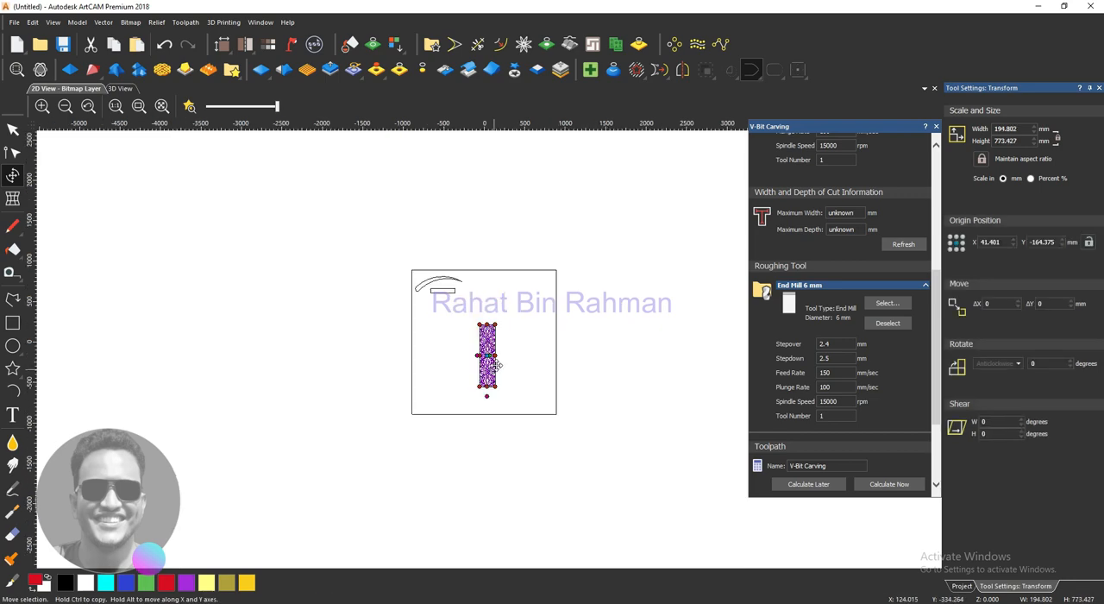
pyautogui.moveTo(479, 325); pyautogui.dragTo(450, 302)
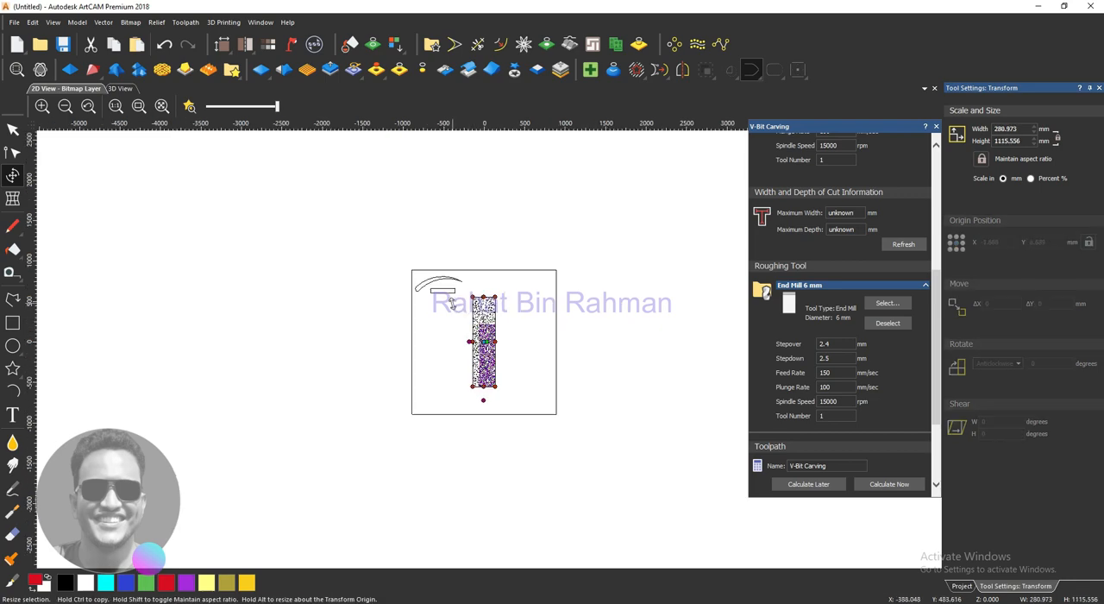
pyautogui.scroll(2, 484, 353)
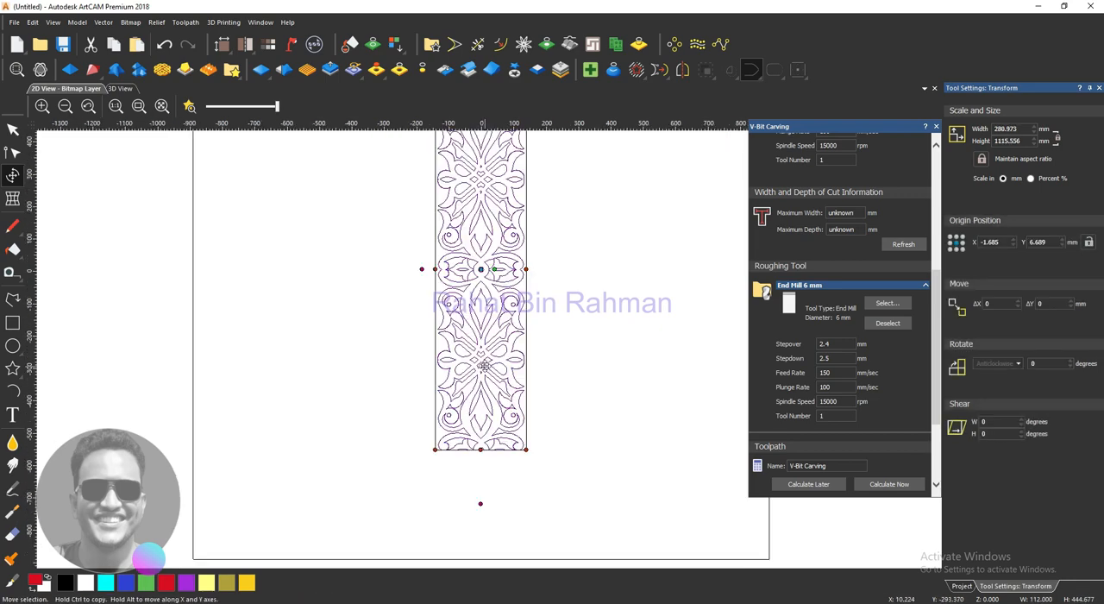
pyautogui.moveTo(487, 327); pyautogui.dragTo(496, 362)
pyautogui.scroll(-2, 497, 366)
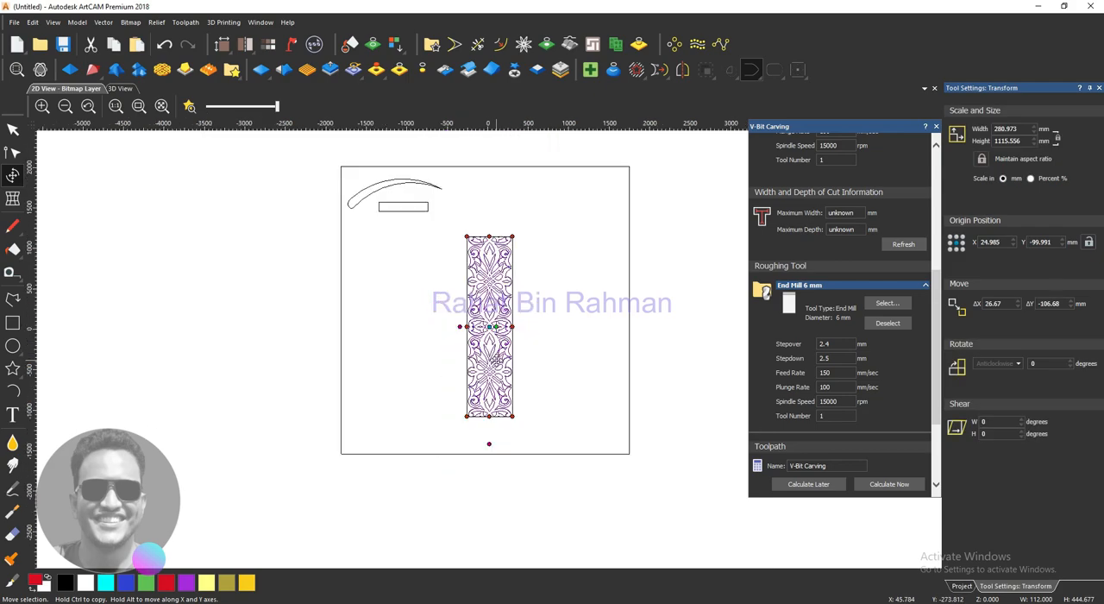
# - Enlarge the pattern to about 334 × 1325 mm and move its centre to about X 12.5, Y -52.3 mm
pyautogui.scroll(1, 506, 377)
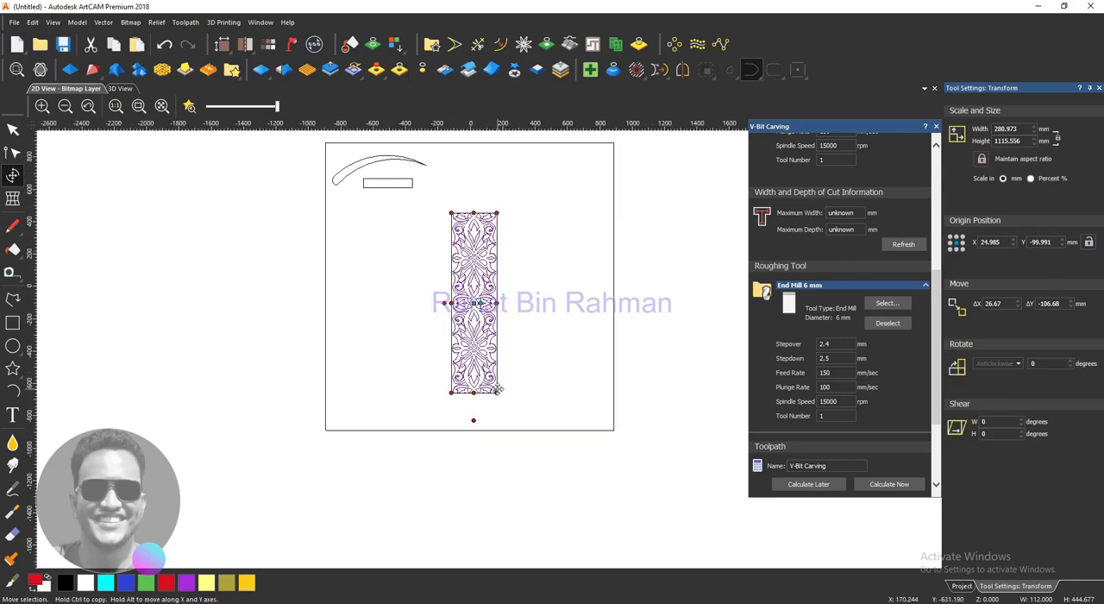
pyautogui.moveTo(497, 392); pyautogui.dragTo(506, 426)
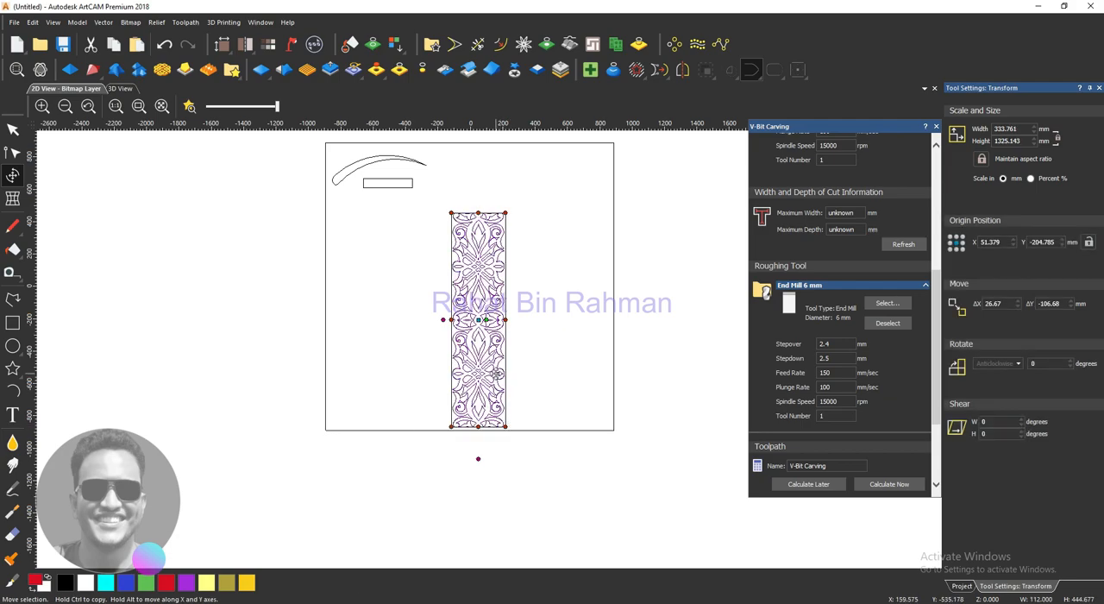
pyautogui.moveTo(493, 371); pyautogui.dragTo(486, 348)
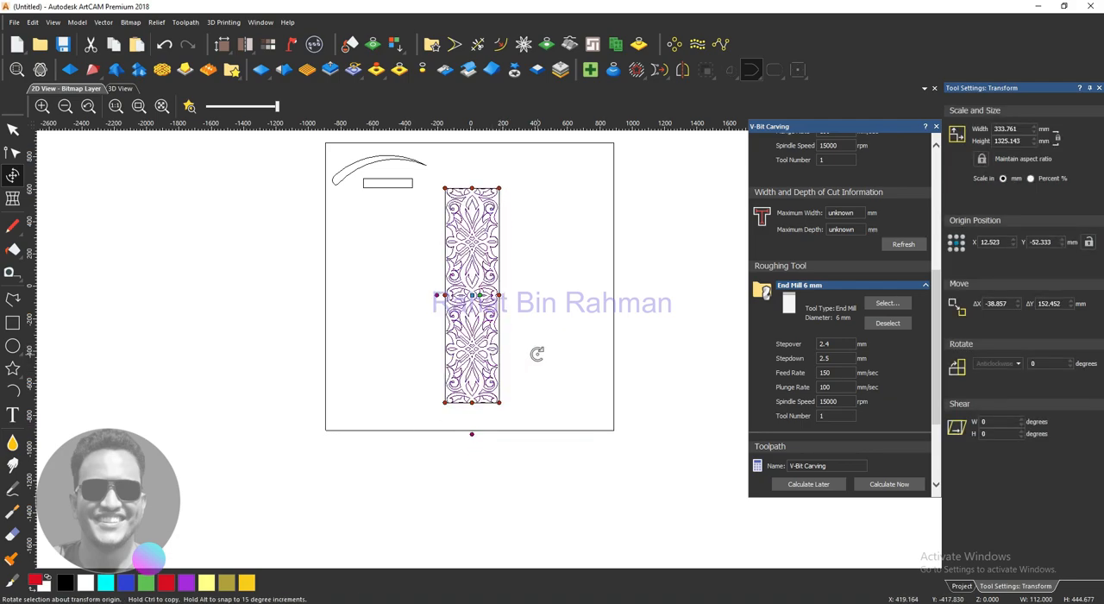
pyautogui.click(537, 354)
# - Examine the imported pattern's scroll, leaf and diamond outlines at close range
pyautogui.scroll(2, 521, 317)
pyautogui.scroll(-2, 517, 318)
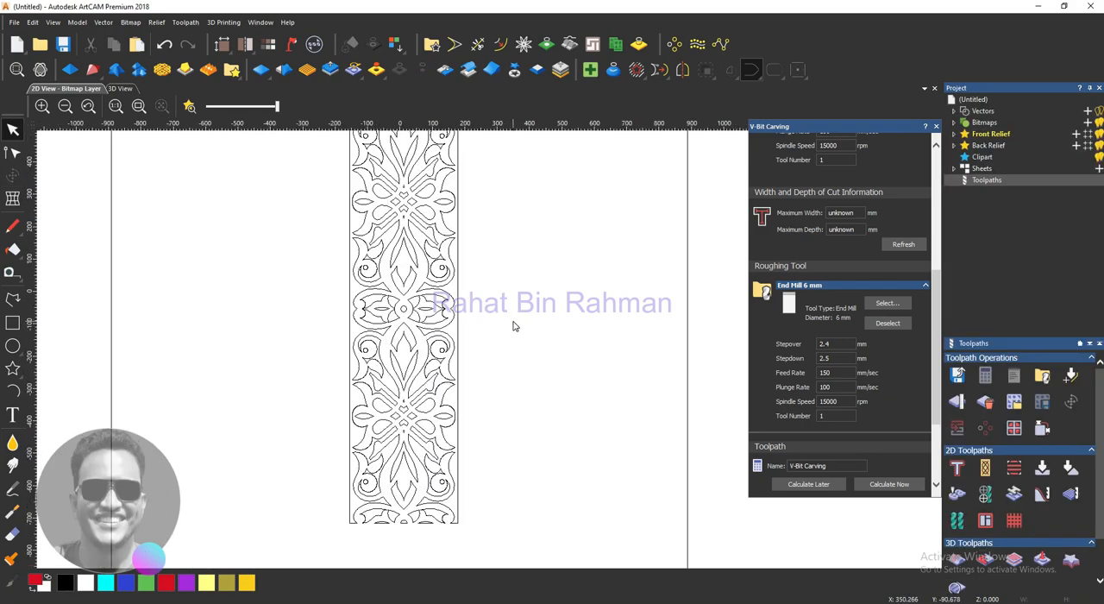
pyautogui.scroll(3, 479, 257)
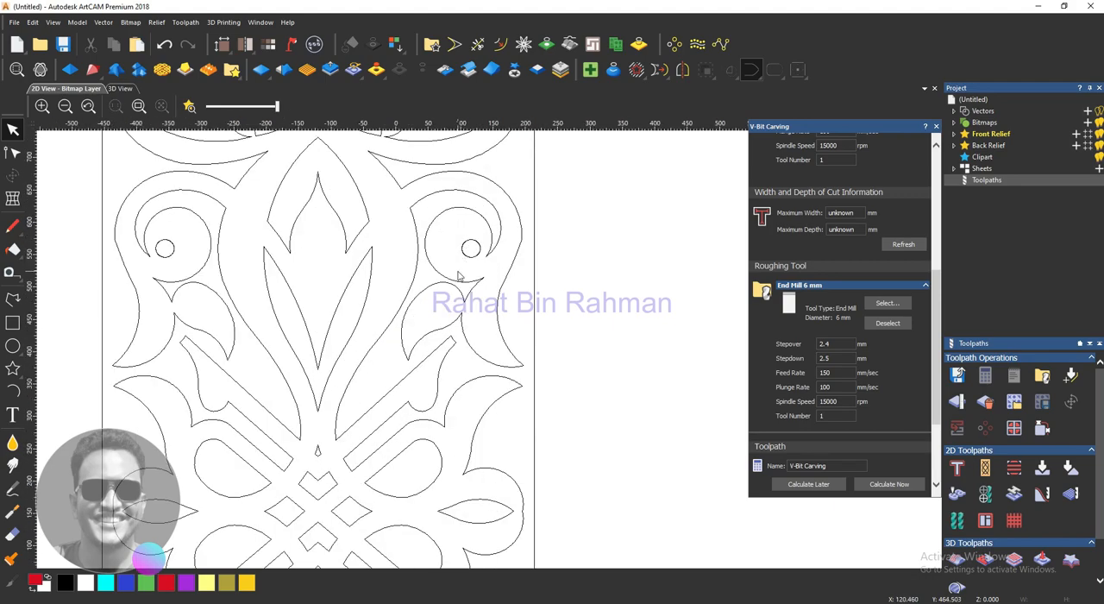
pyautogui.scroll(-1, 459, 275)
pyautogui.scroll(-2, 459, 274)
pyautogui.scroll(3, 531, 405)
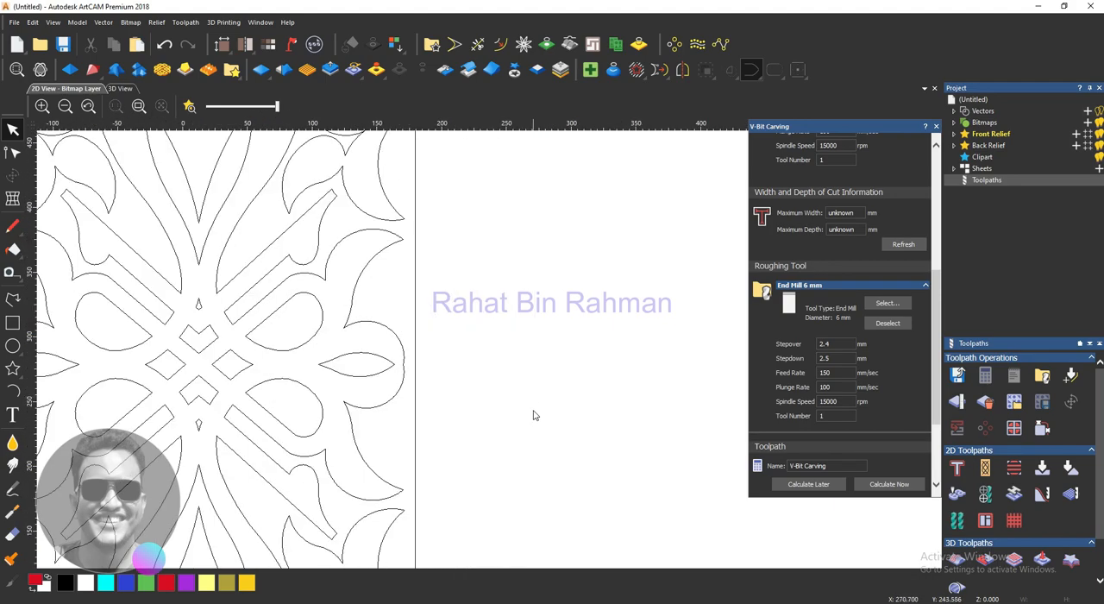
pyautogui.scroll(-3, 483, 341)
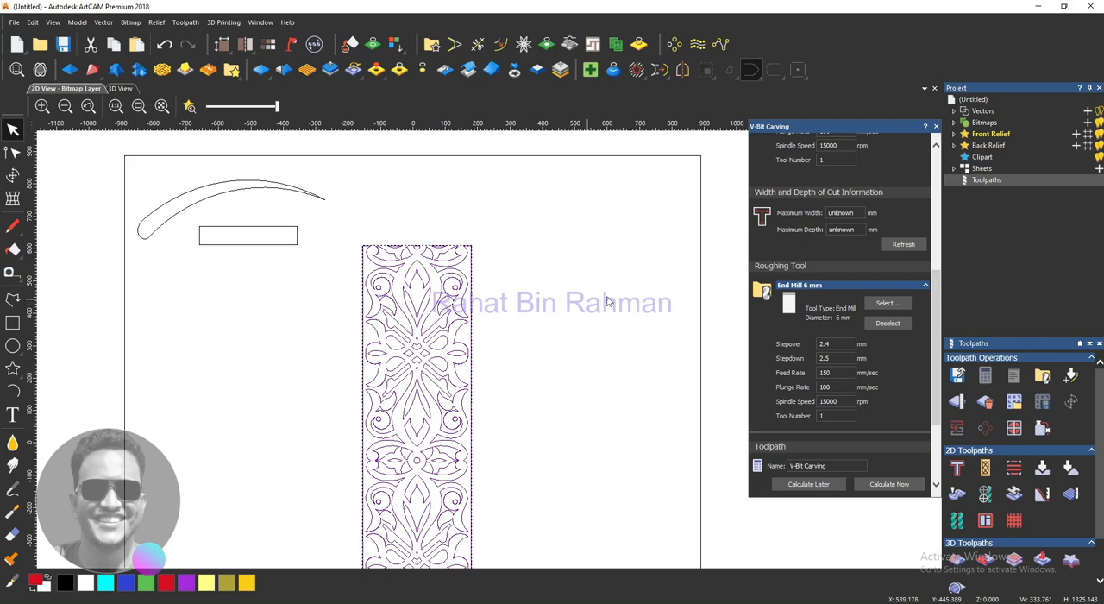
# - Start a new V-bit carving toolpath for the selected pattern and choose the V-Bit 32 mm 90 degree as carving tool
pyautogui.click(935, 128)
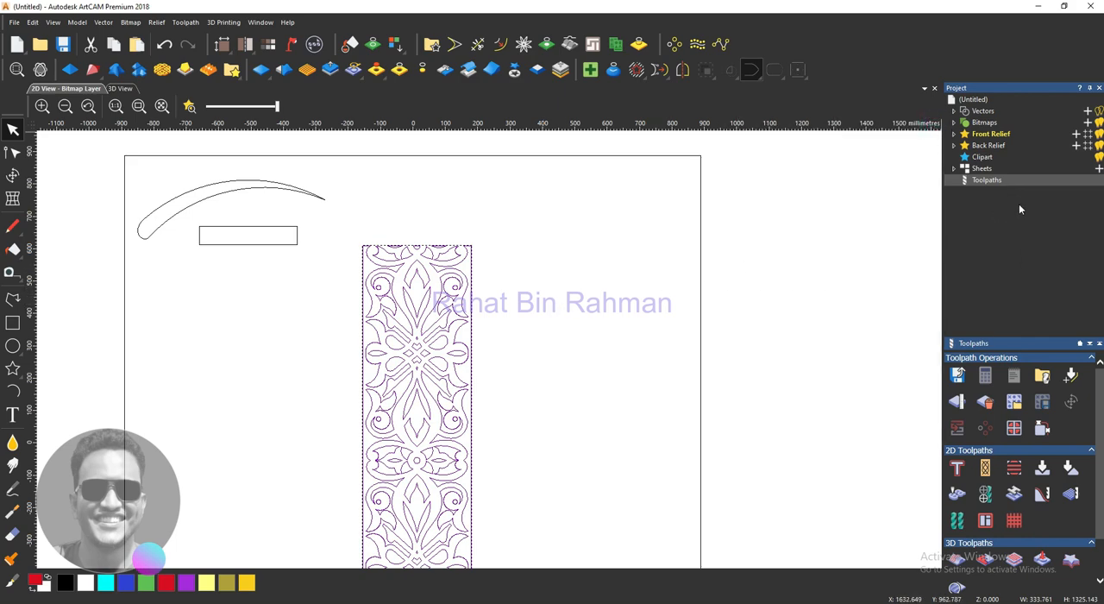
pyautogui.click(1043, 470)
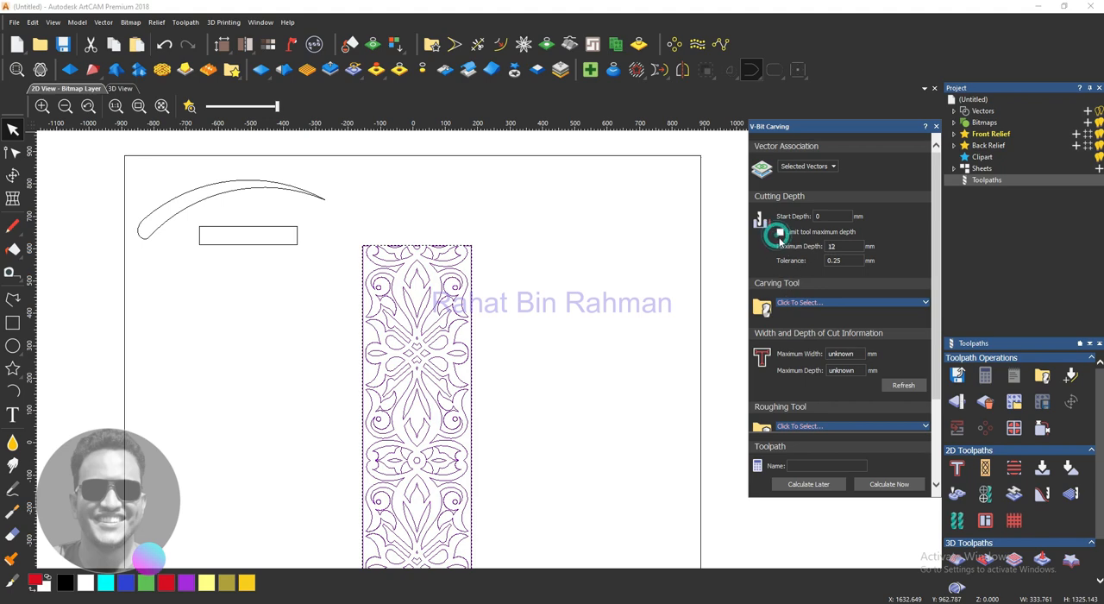
pyautogui.scroll(-2, 793, 311)
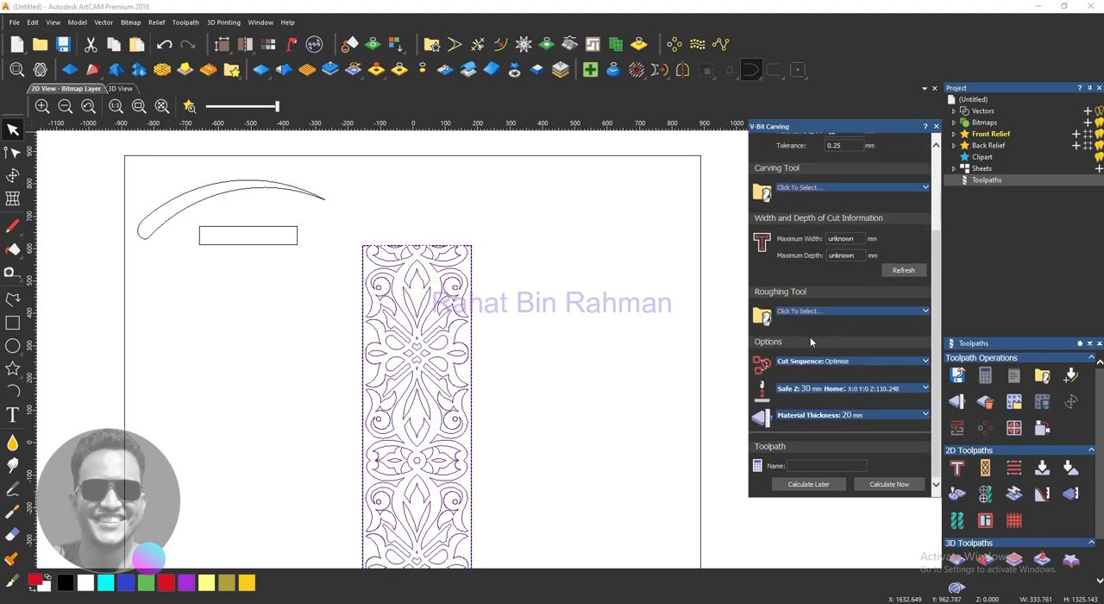
pyautogui.scroll(2, 839, 293)
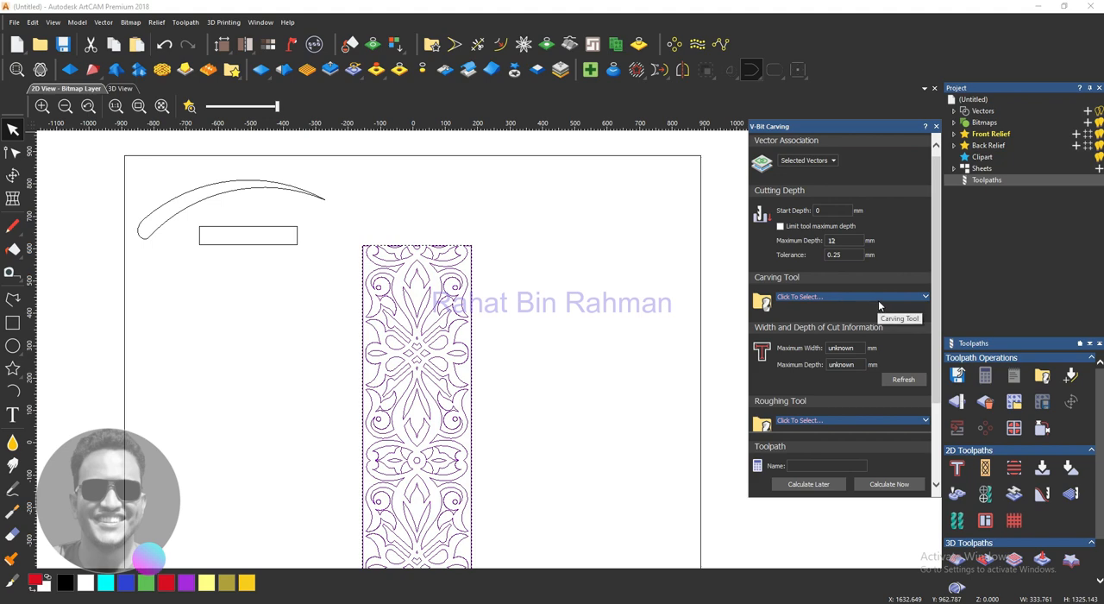
pyautogui.click(926, 297)
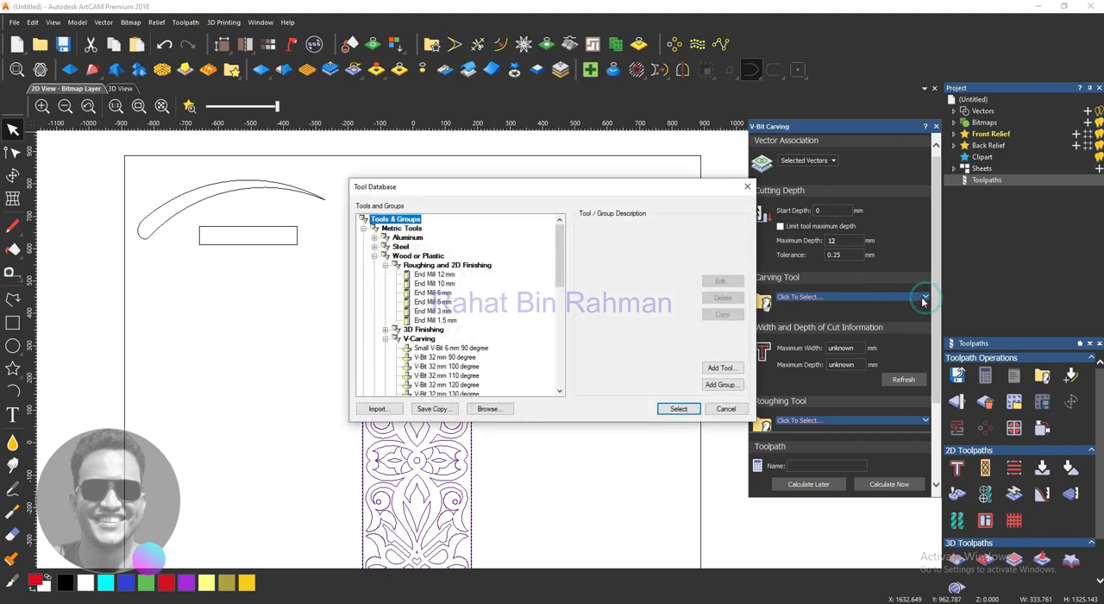
pyautogui.click(457, 357)
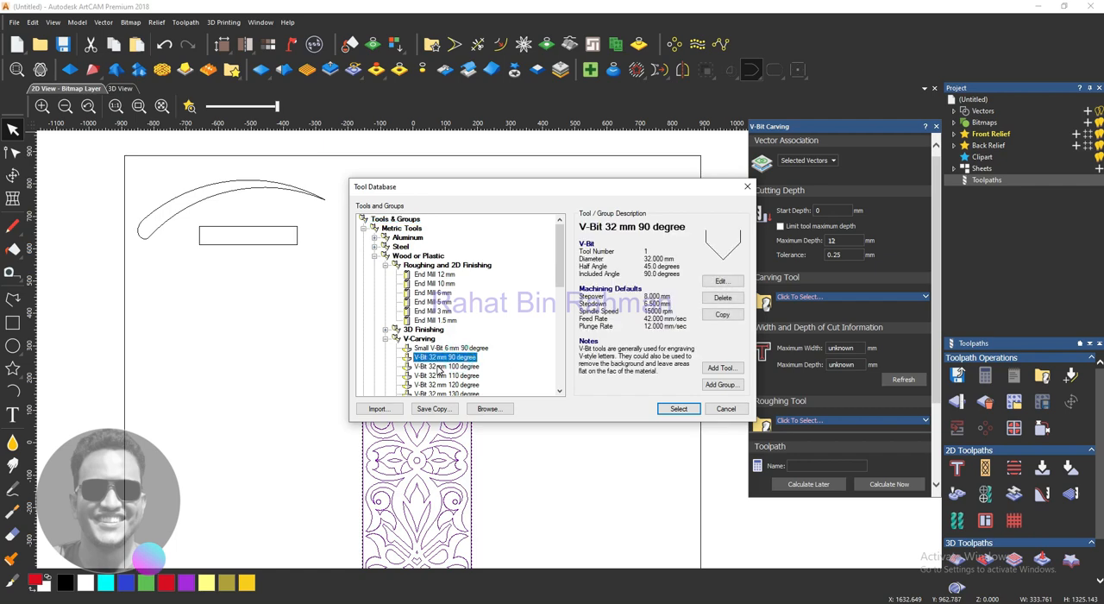
pyautogui.click(663, 407)
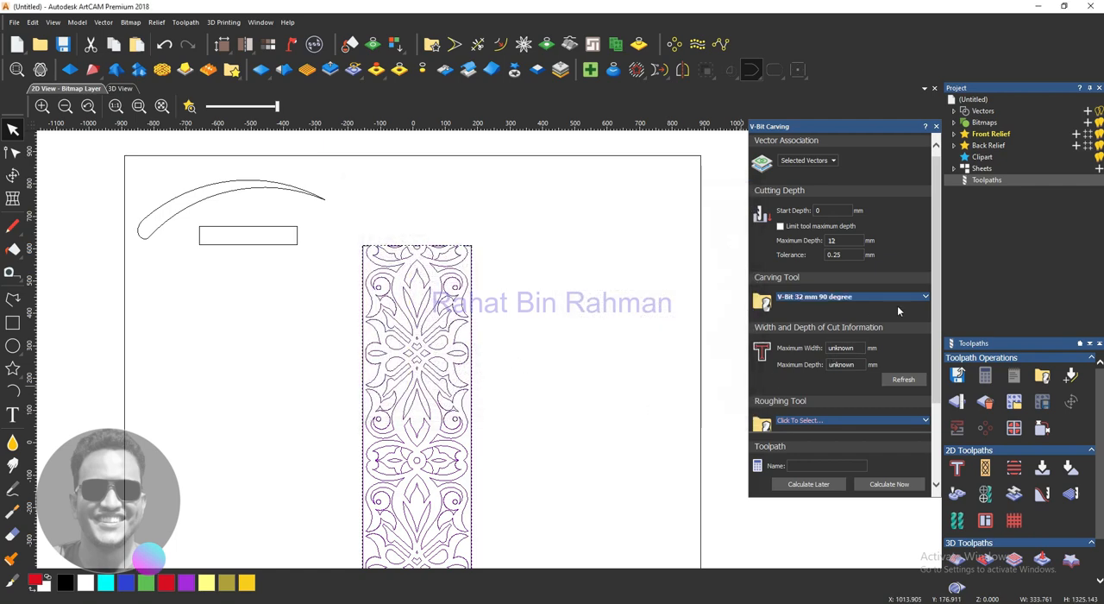
# - Set the carving tool's feed rate to 150 mm/sec and its plunge rate to 100 mm/sec
pyautogui.click(925, 297)
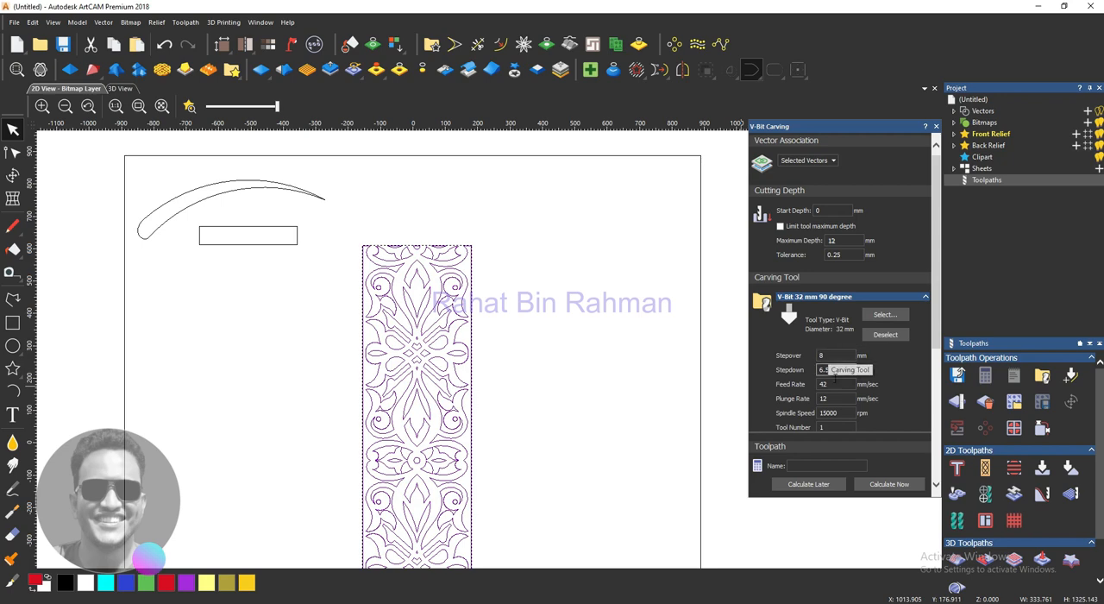
pyautogui.doubleClick(824, 384)
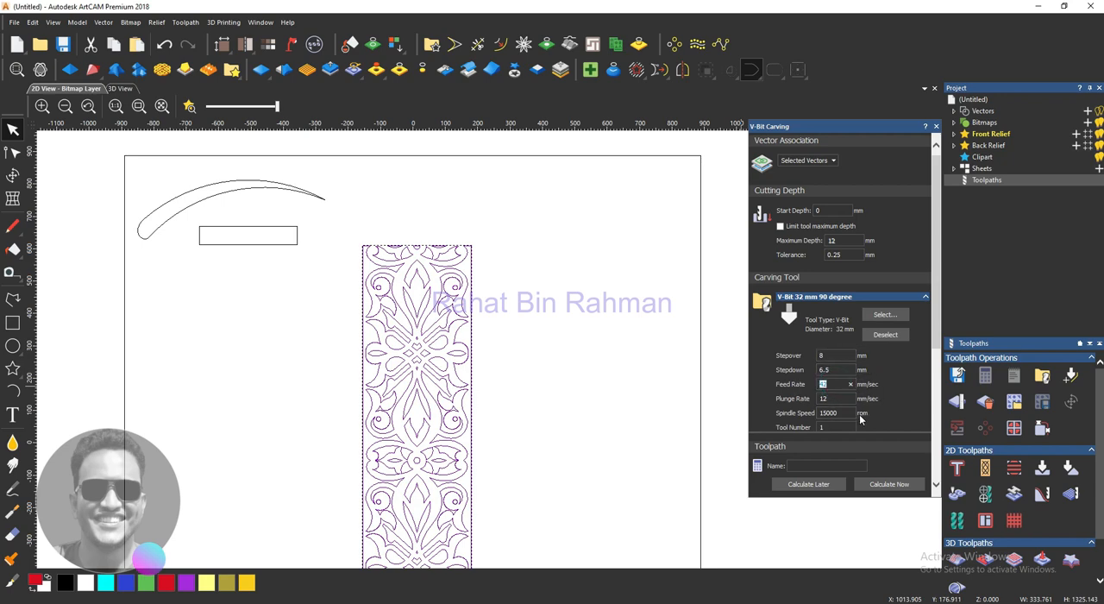
pyautogui.write('150')
pyautogui.doubleClick(825, 399)
pyautogui.write('100')
# - Refresh the pattern's cut width and depth information and limit the tool's maximum depth to 12 mm
pyautogui.scroll(-4, 854, 399)
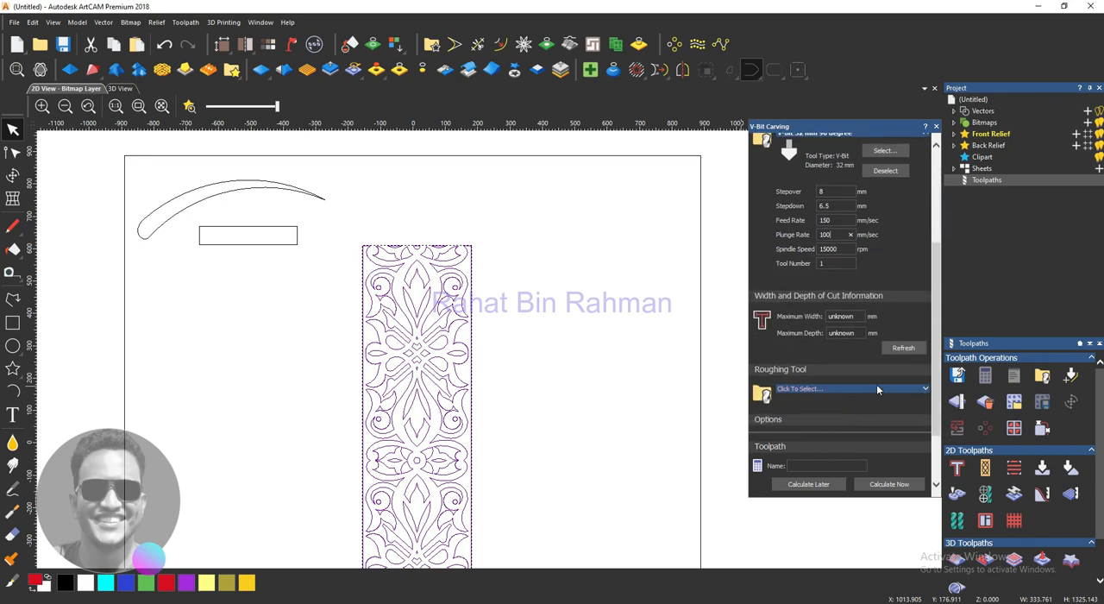
pyautogui.click(903, 347)
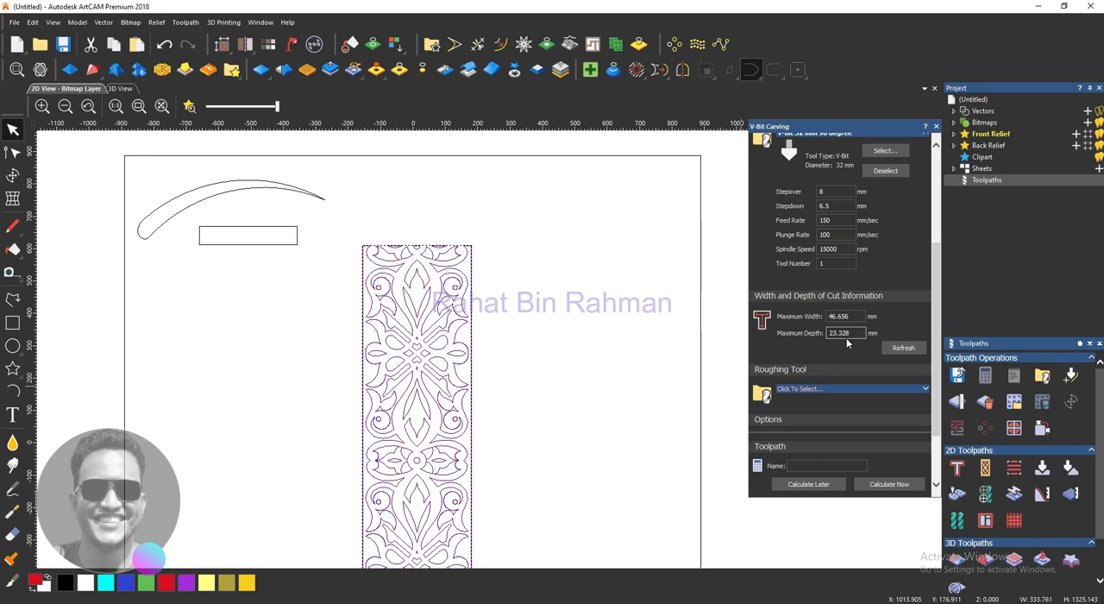
pyautogui.scroll(3, 846, 341)
pyautogui.scroll(2, 847, 339)
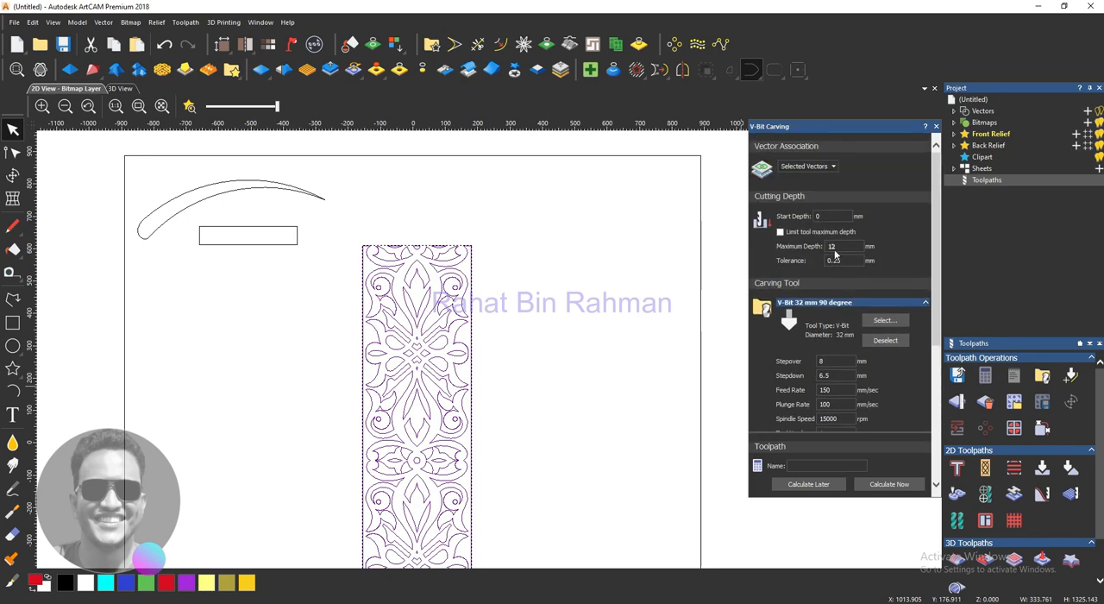
pyautogui.click(779, 232)
# - Choose the End Mill 6 mm for wood or plastic as the roughing tool
pyautogui.scroll(-7, 782, 321)
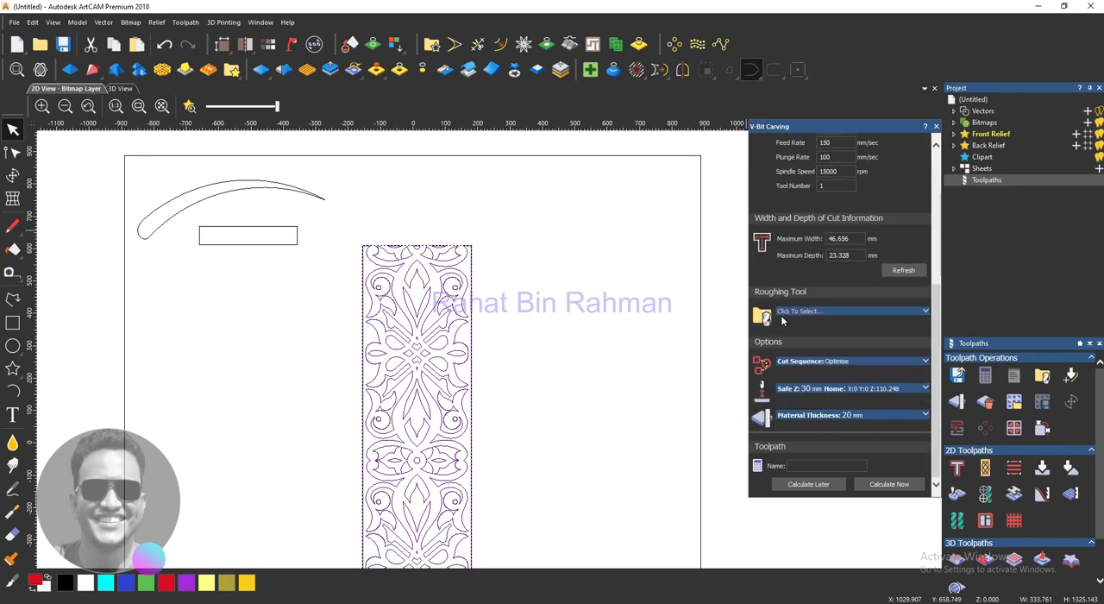
pyautogui.click(927, 312)
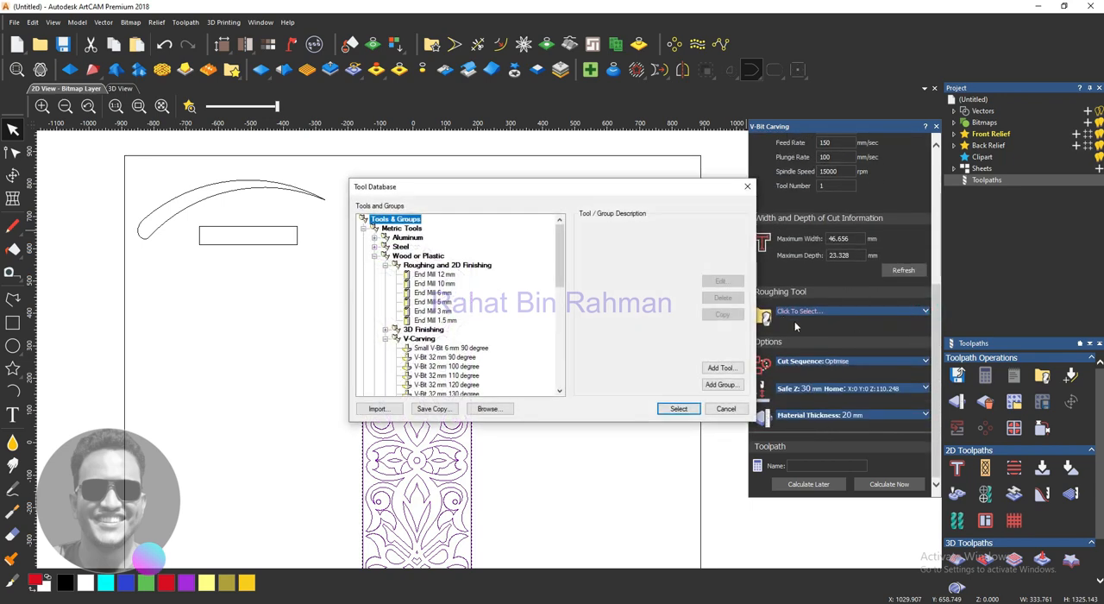
pyautogui.click(442, 293)
pyautogui.click(679, 409)
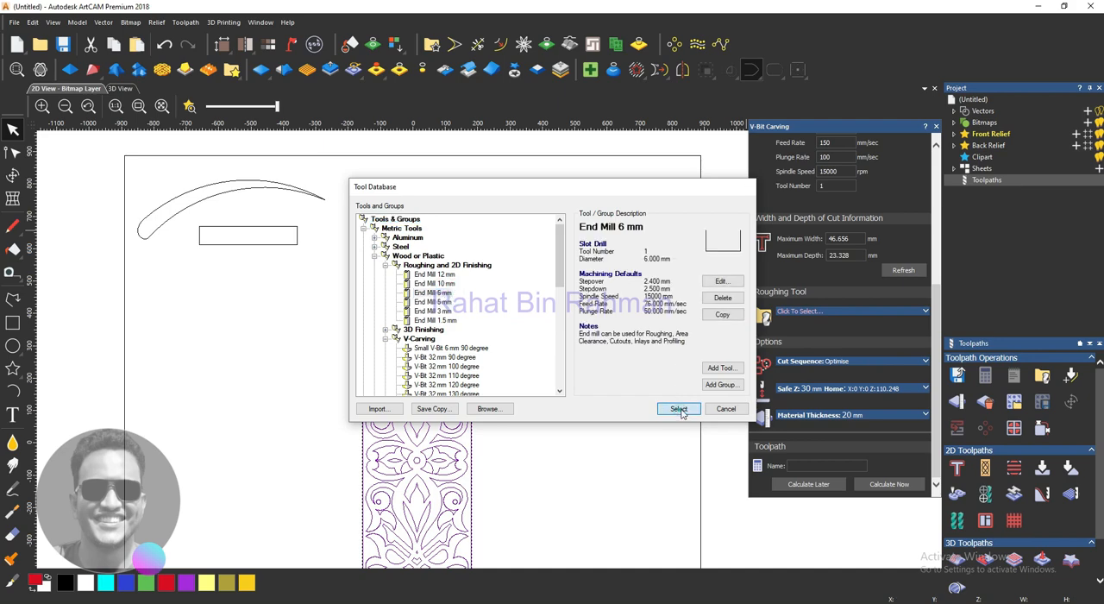
# - Set the roughing end mill's feed rate to 150 mm/sec and its plunge rate to 100 mm/sec
pyautogui.click(926, 311)
pyautogui.scroll(-3, 842, 342)
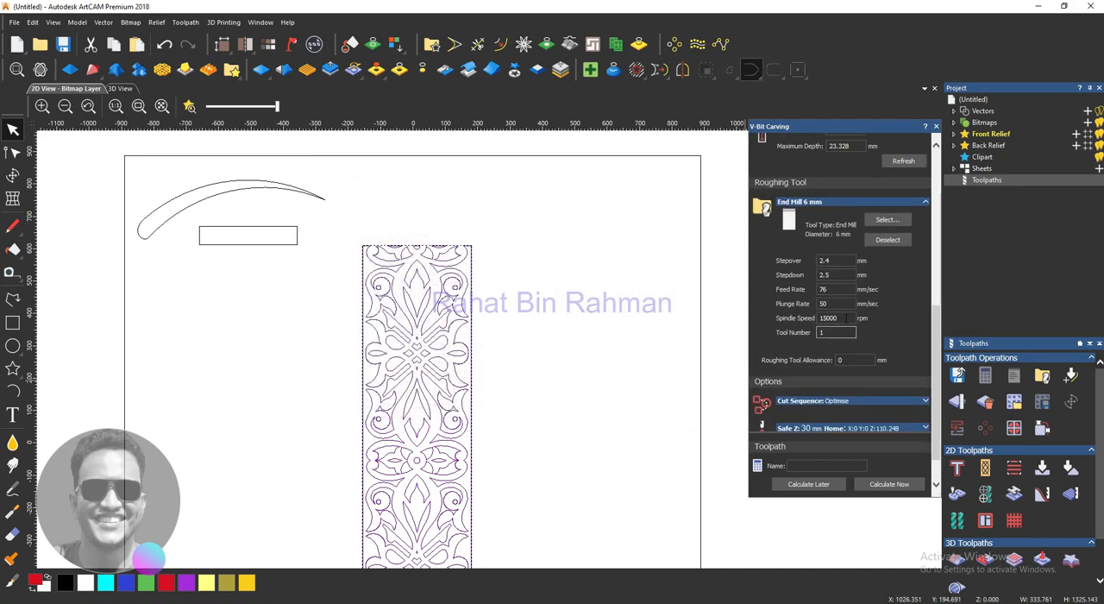
pyautogui.doubleClick(828, 289)
pyautogui.write('150')
pyautogui.press('Tab')
pyautogui.moveTo(832, 305); pyautogui.dragTo(805, 305)
pyautogui.write('100')
# - Confirm the material setup at 20 mm thickness and calculate the V-bit carving toolpath for the pattern
pyautogui.scroll(-1, 830, 341)
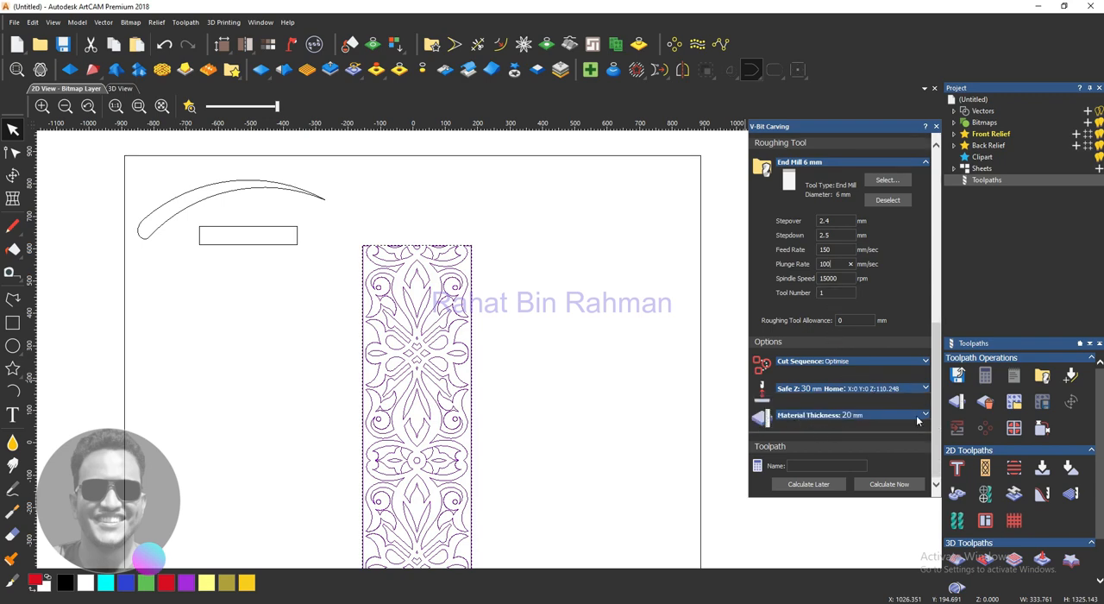
pyautogui.scroll(8, 868, 277)
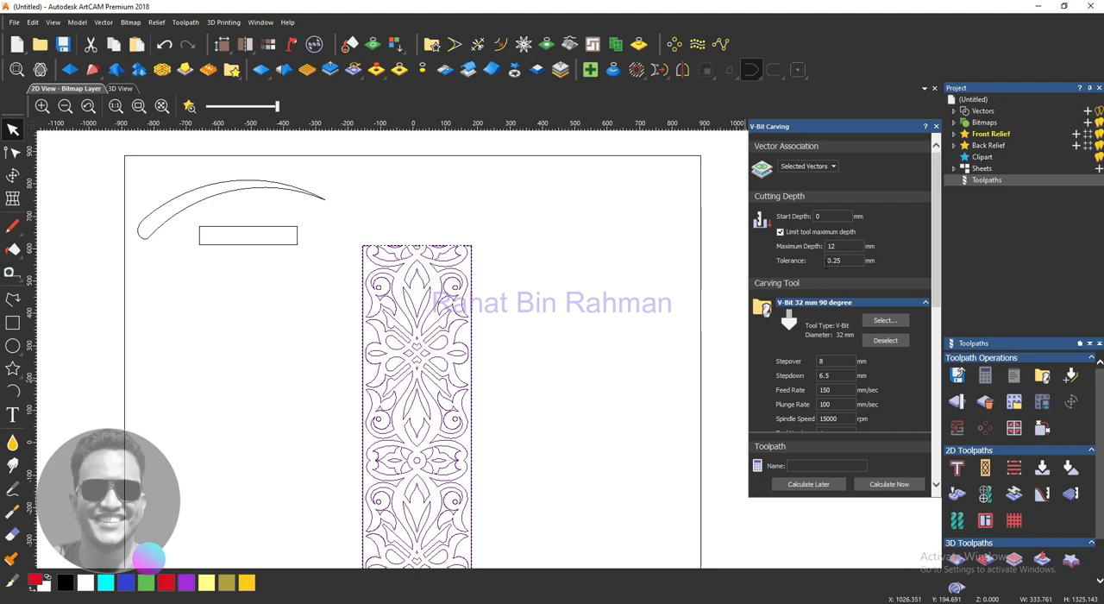
pyautogui.scroll(-8, 910, 284)
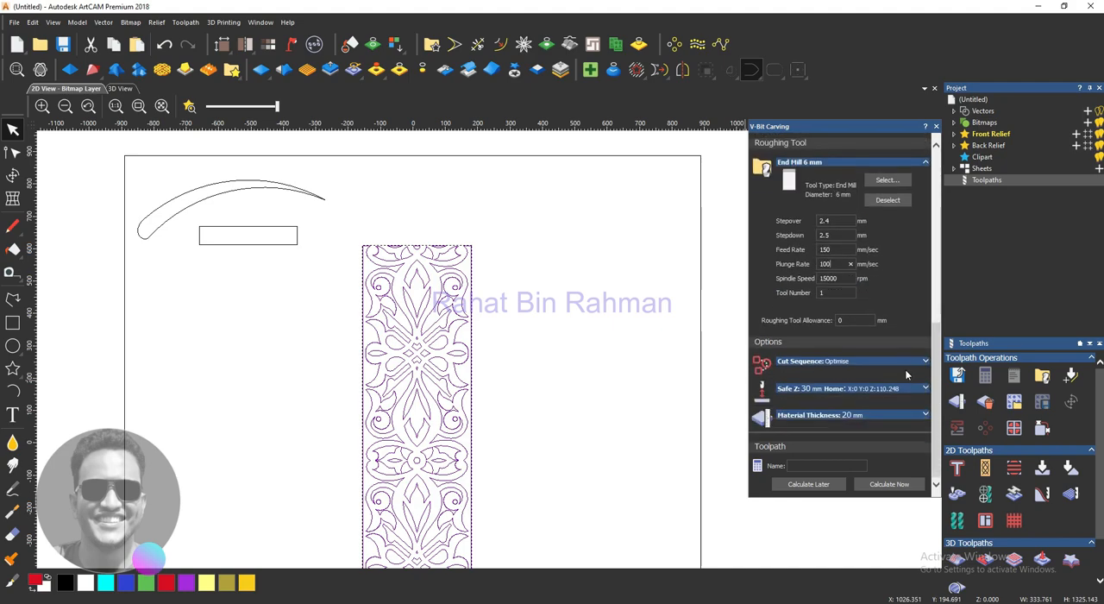
pyautogui.click(870, 414)
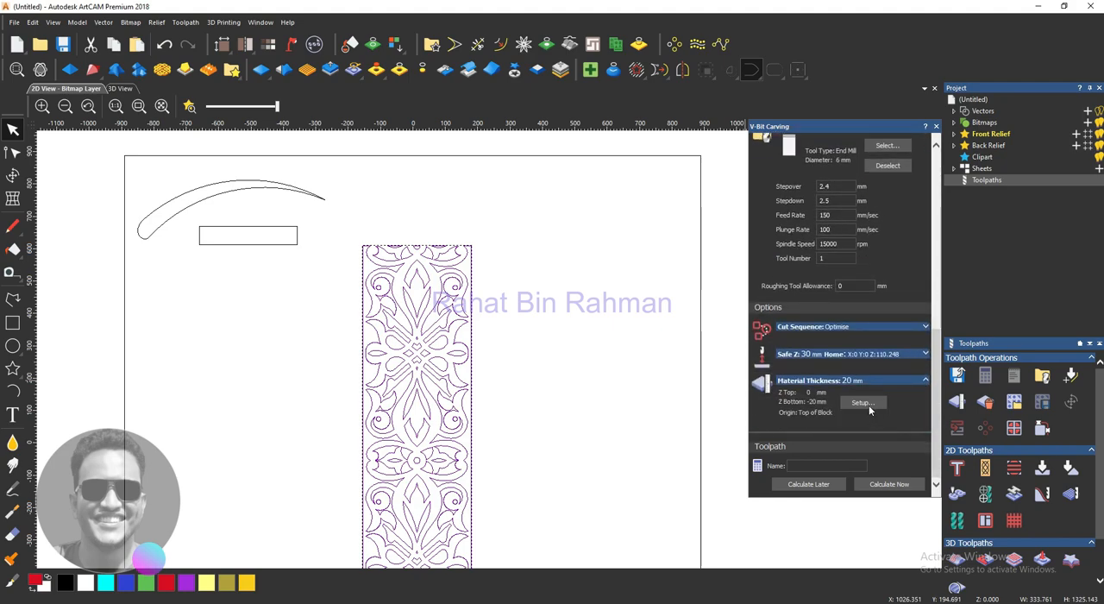
pyautogui.click(864, 402)
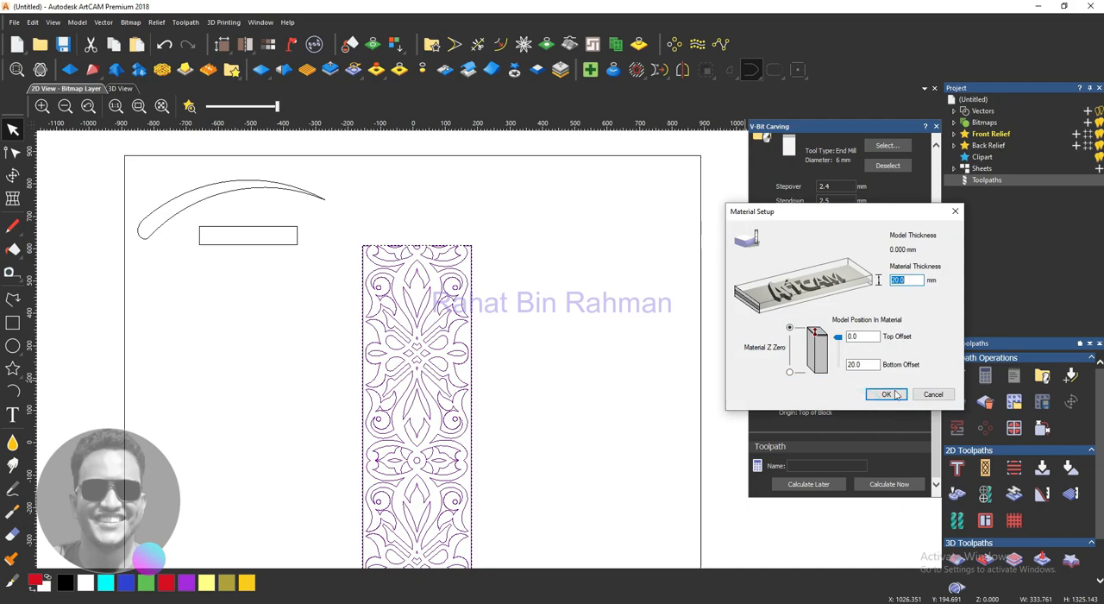
pyautogui.click(897, 394)
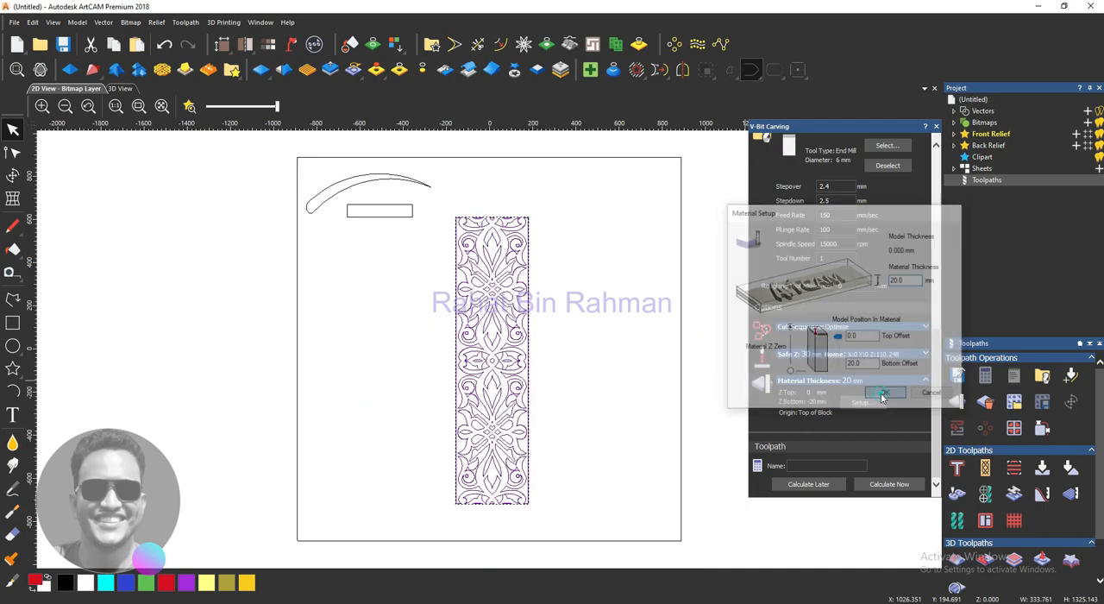
pyautogui.click(886, 484)
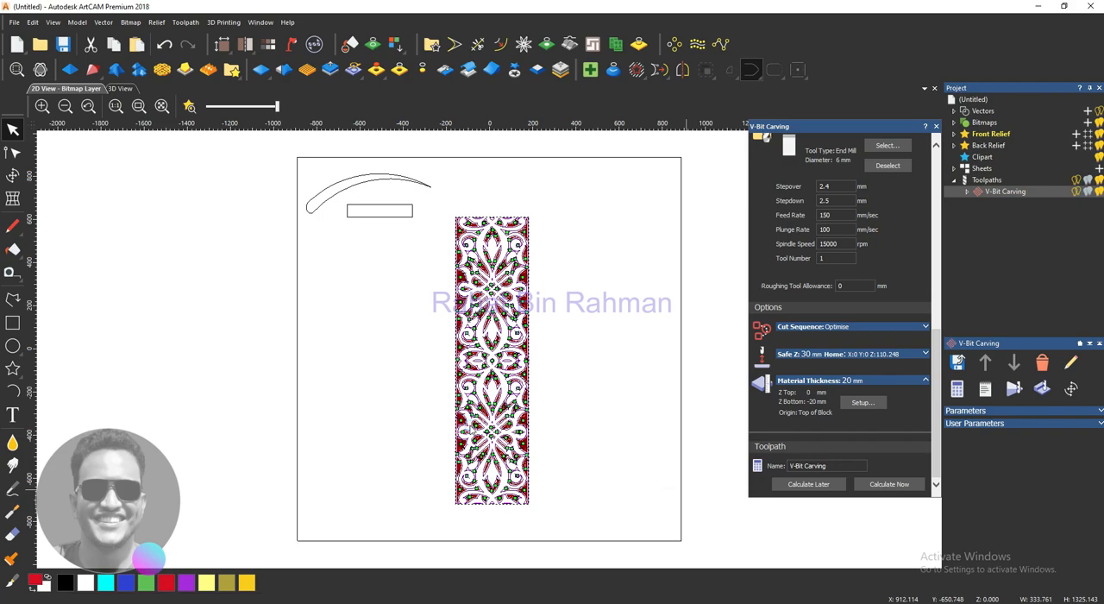
# - Close the V-bit carving settings and simulate the toolpath at fast speed on a block inside the pattern vector at standard resolution
pyautogui.scroll(4, 547, 423)
pyautogui.scroll(-8, 546, 423)
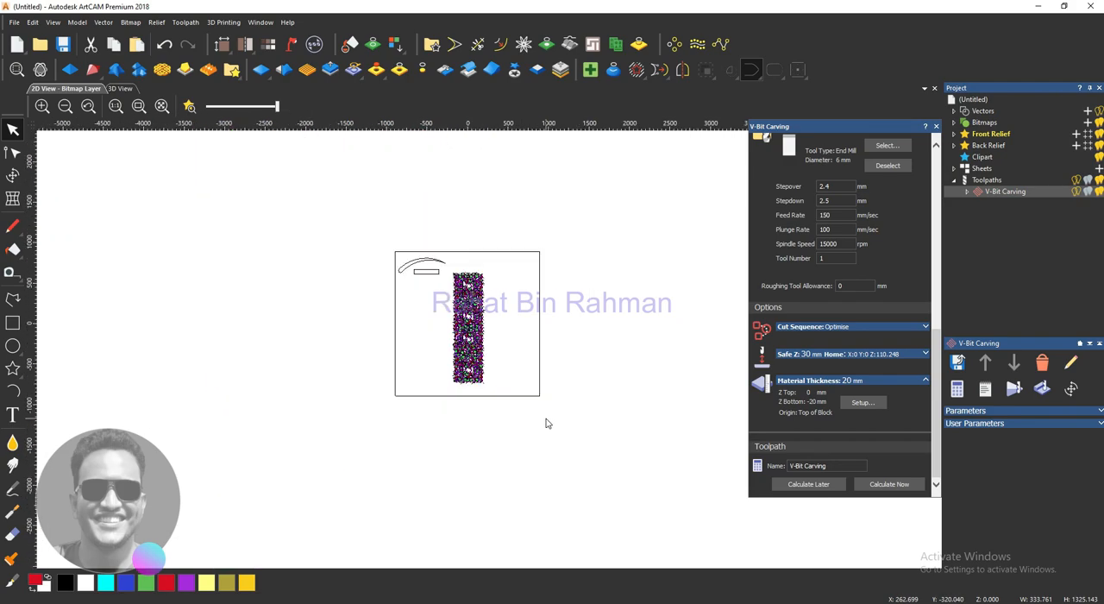
pyautogui.scroll(3, 545, 423)
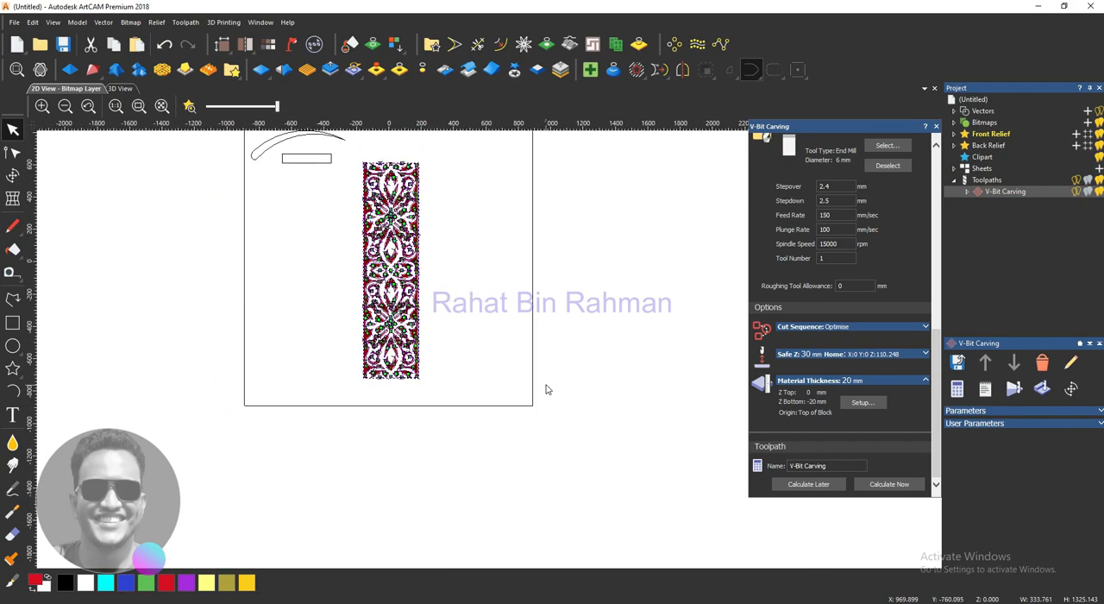
pyautogui.click(935, 127)
pyautogui.click(1014, 388)
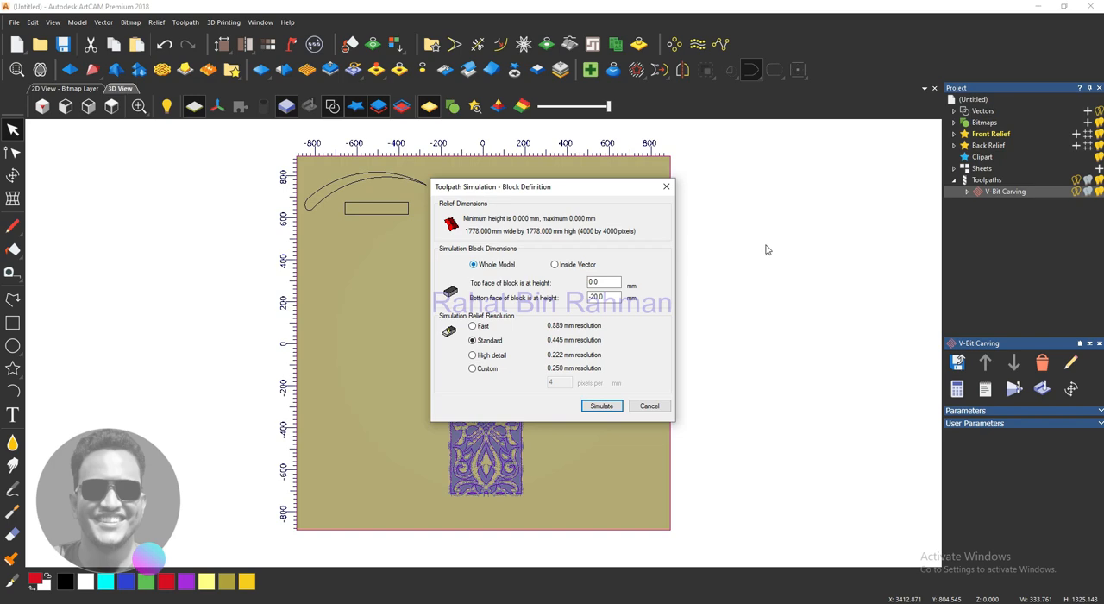
pyautogui.click(576, 265)
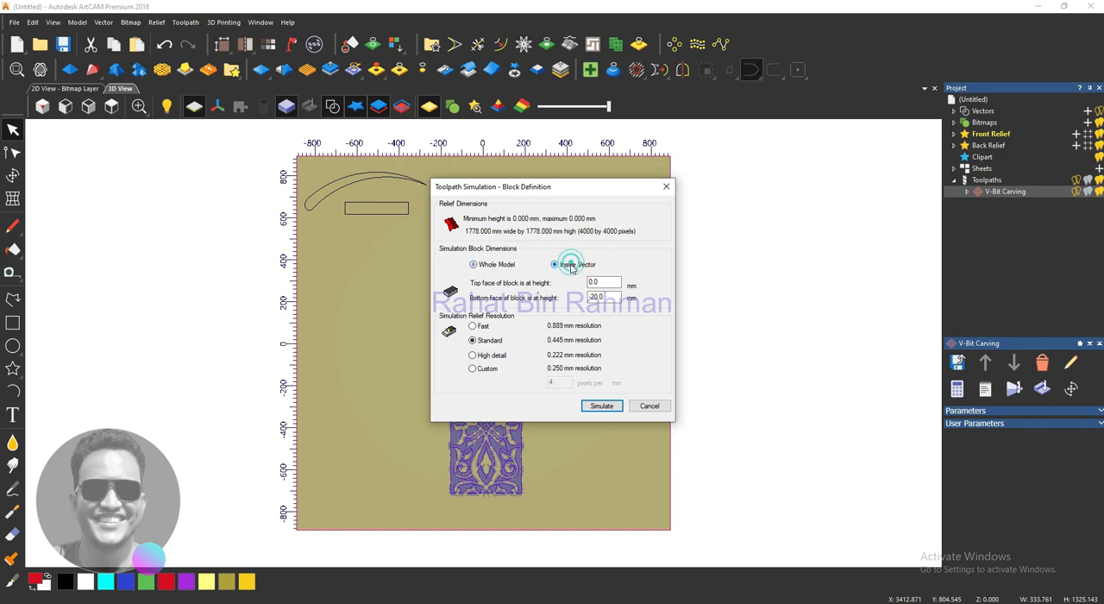
pyautogui.click(598, 406)
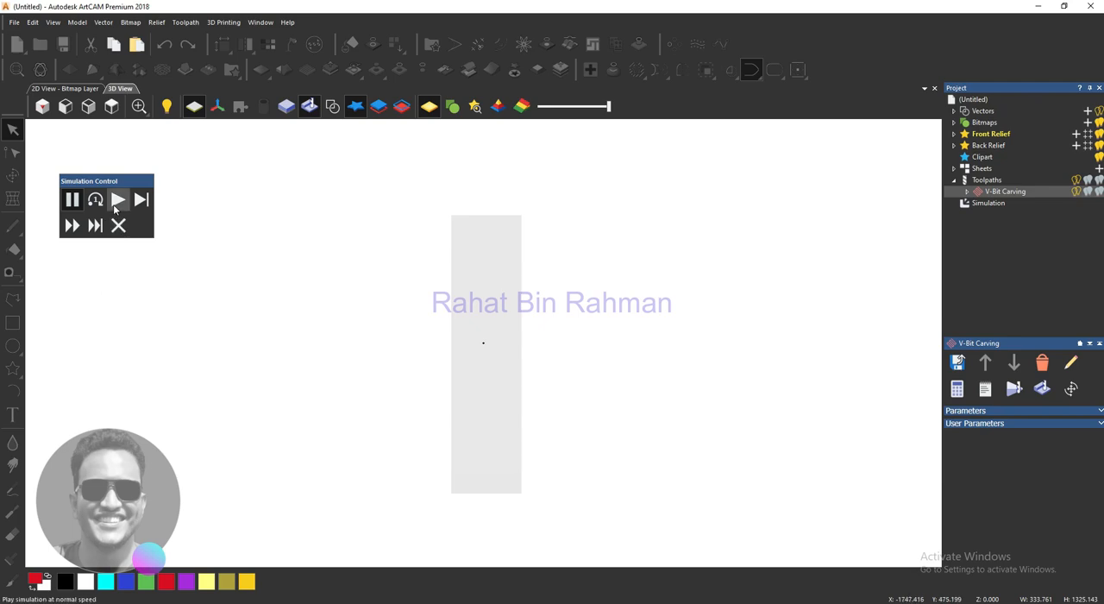
pyautogui.click(117, 200)
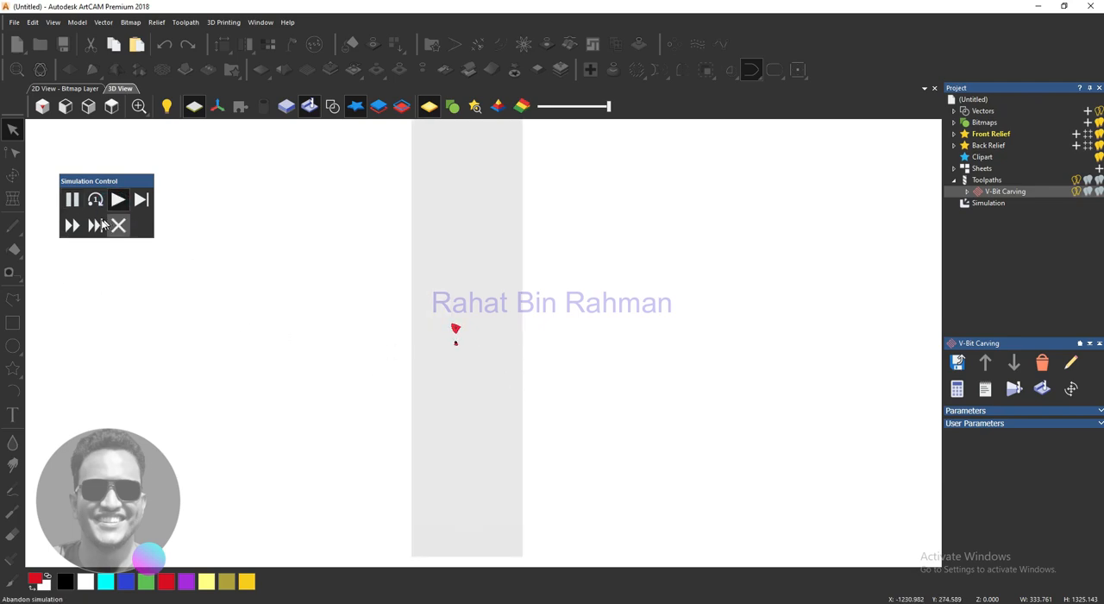
pyautogui.click(71, 225)
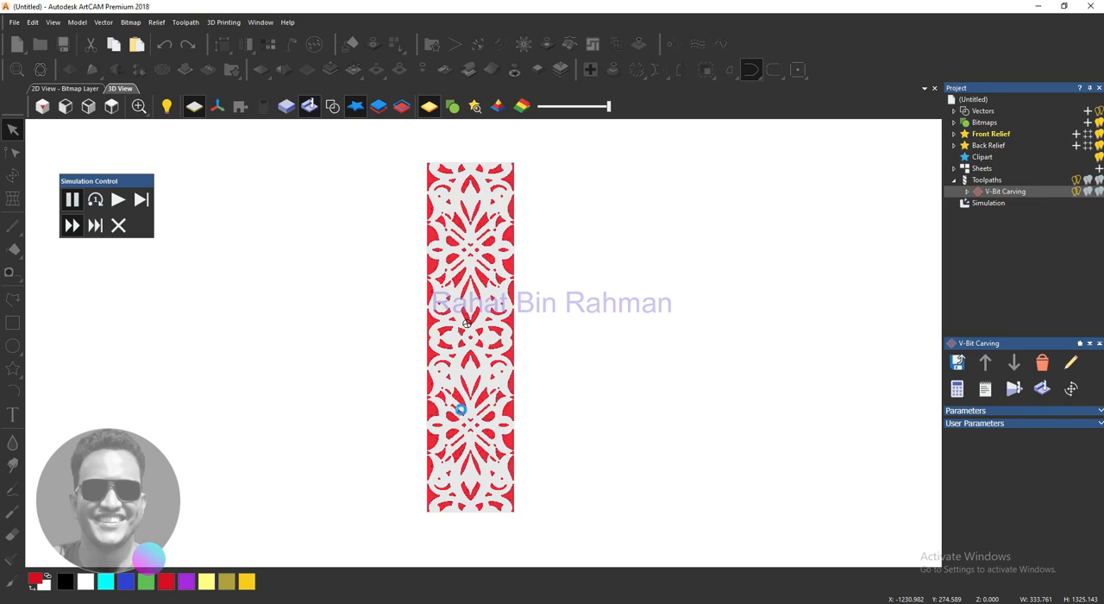
# - Examine the simulated carving's scrolls, petals and central diamonds at close range and as a whole panel
pyautogui.scroll(-2, 467, 324)
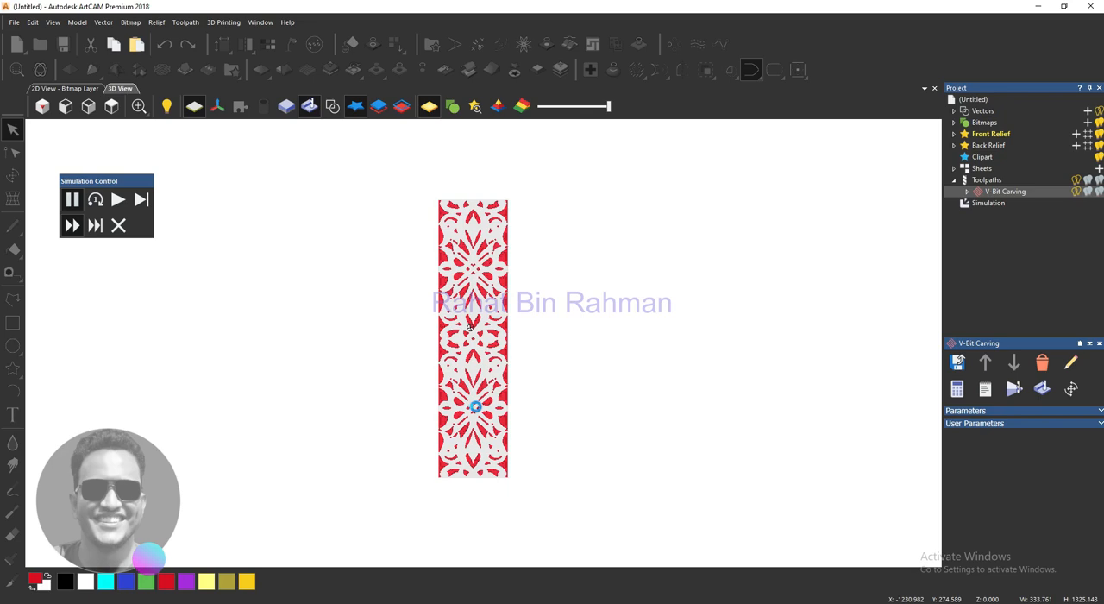
pyautogui.scroll(3, 470, 327)
pyautogui.scroll(2, 475, 407)
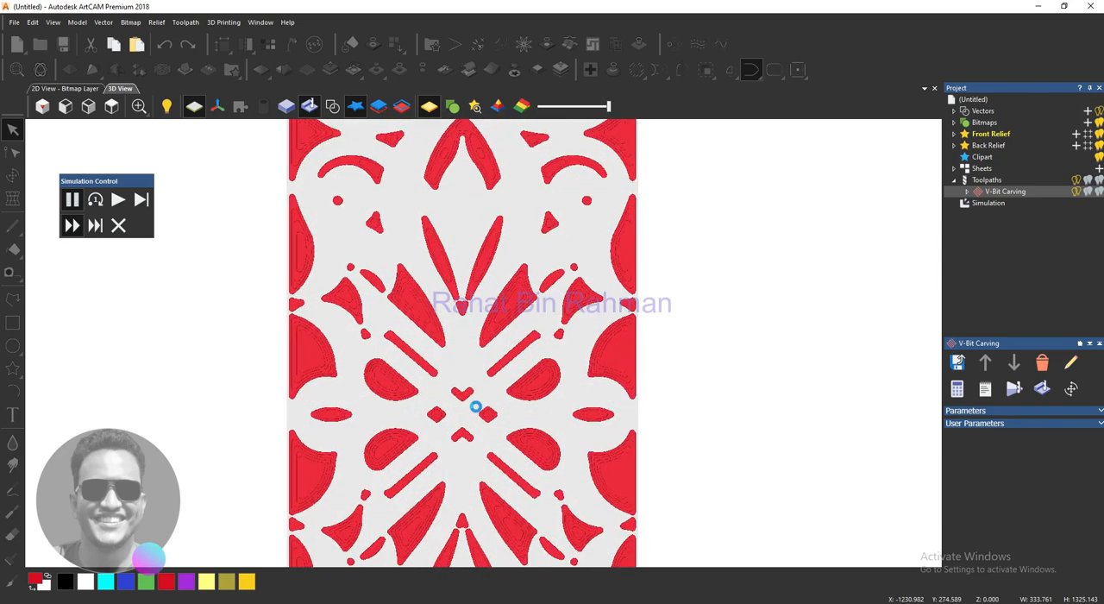
pyautogui.scroll(3, 508, 412)
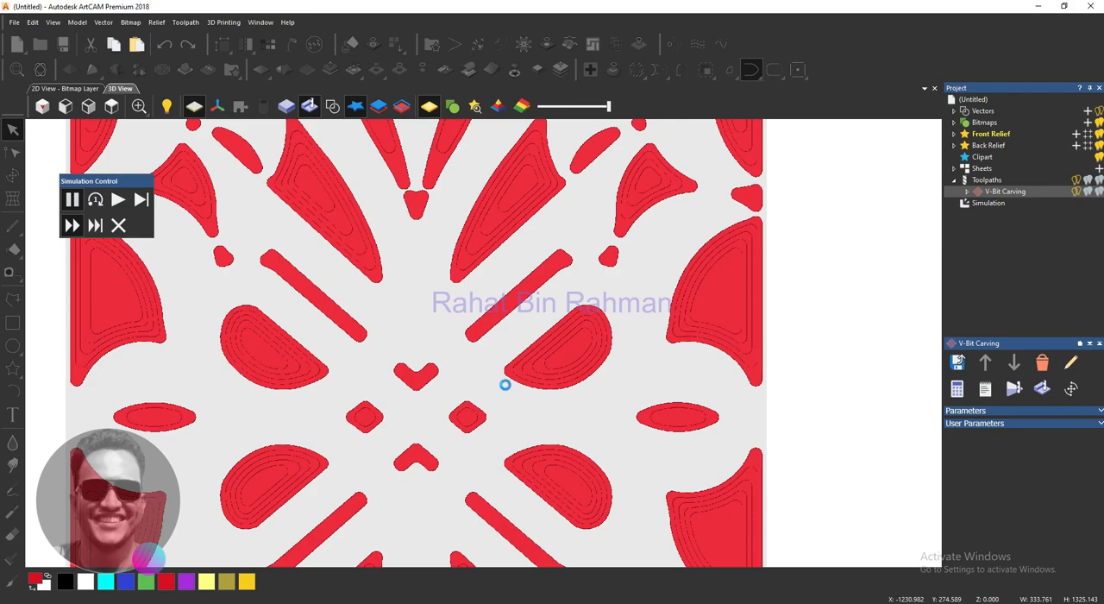
pyautogui.scroll(-1, 501, 375)
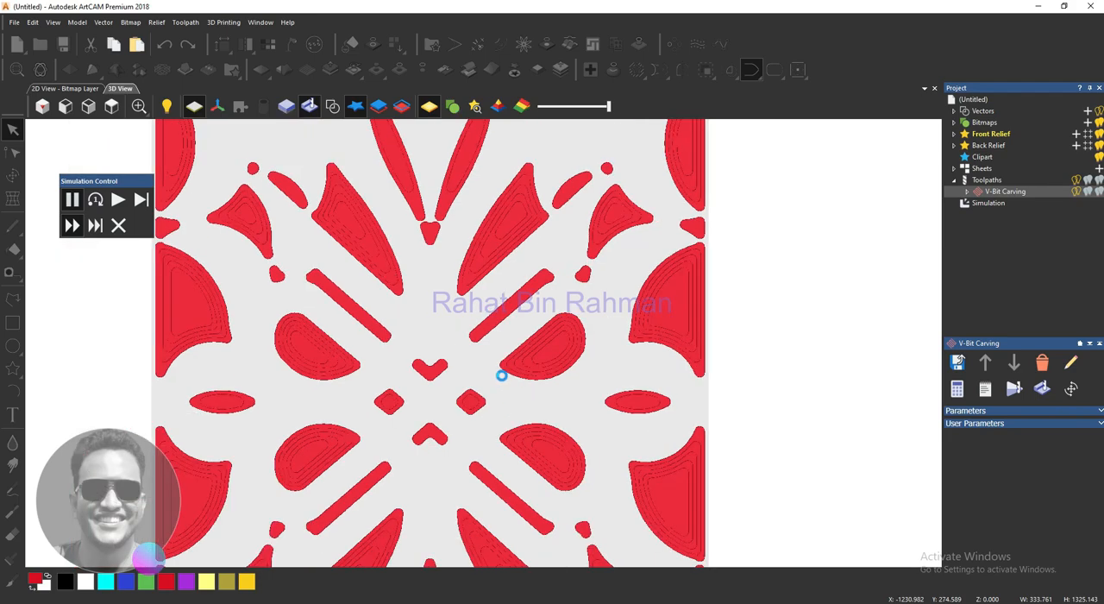
pyautogui.scroll(-2, 475, 345)
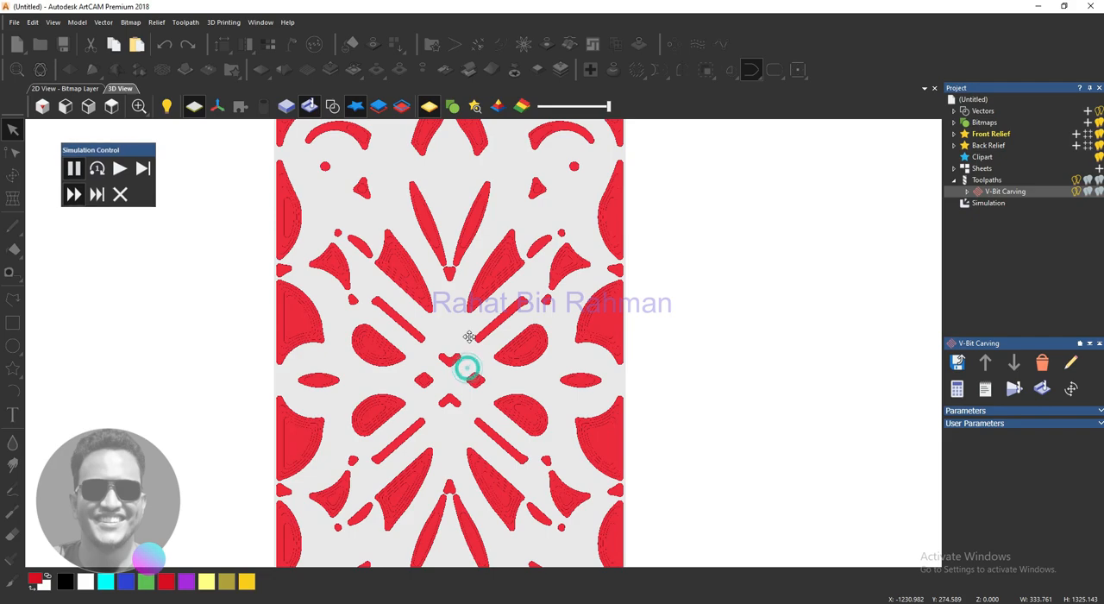
pyautogui.scroll(-1, 463, 356)
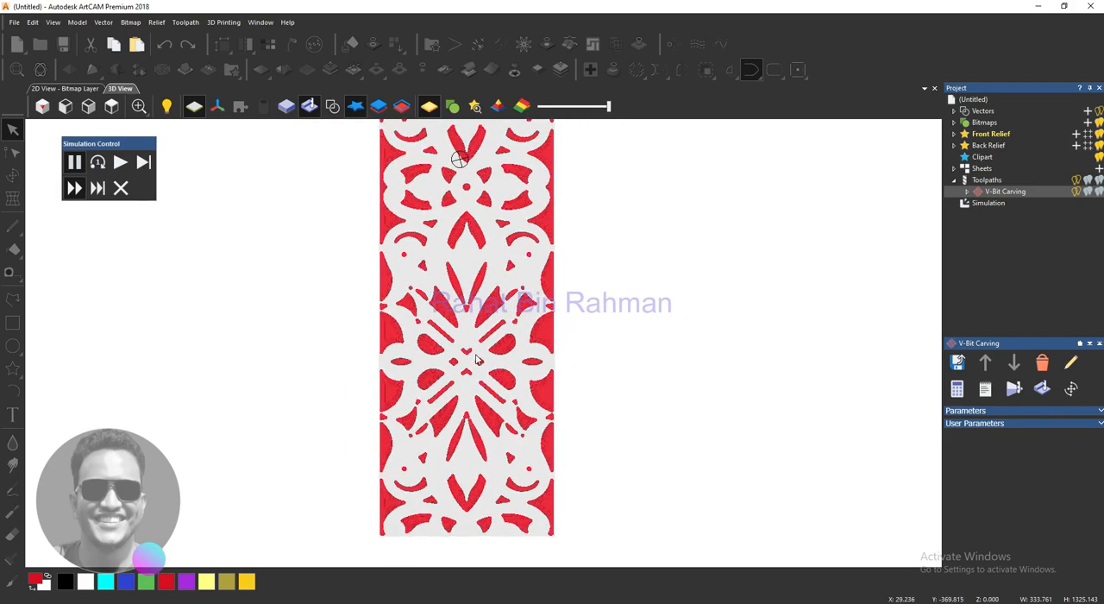
# - Inspect the roughed pockets around the central motif, then continue the V-bit carving simulation at maximum speed
pyautogui.scroll(1, 473, 359)
pyautogui.scroll(2, 475, 359)
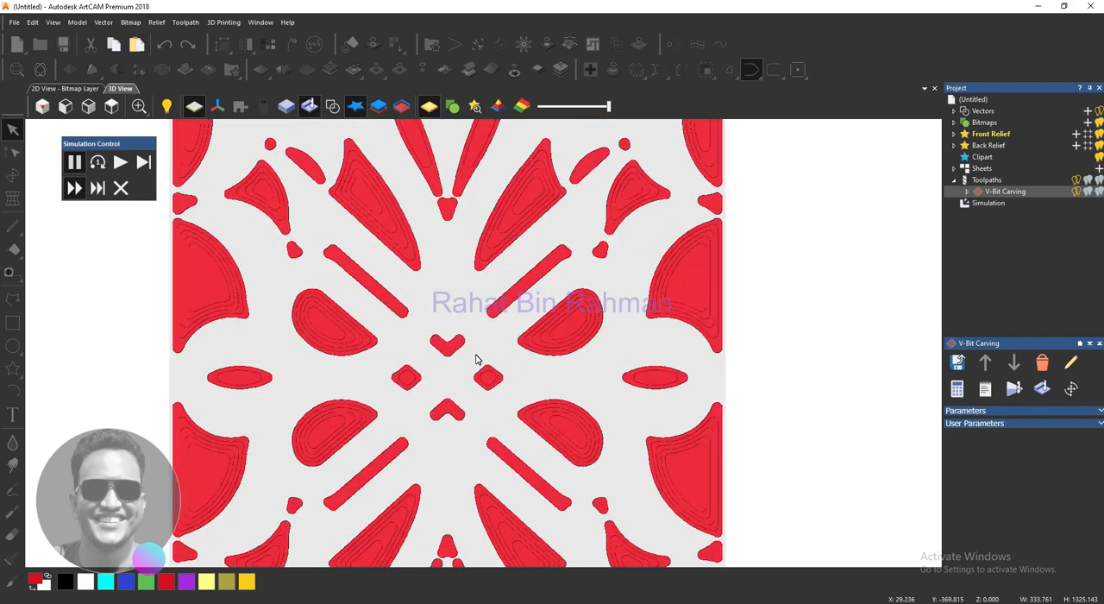
pyautogui.scroll(1, 475, 359)
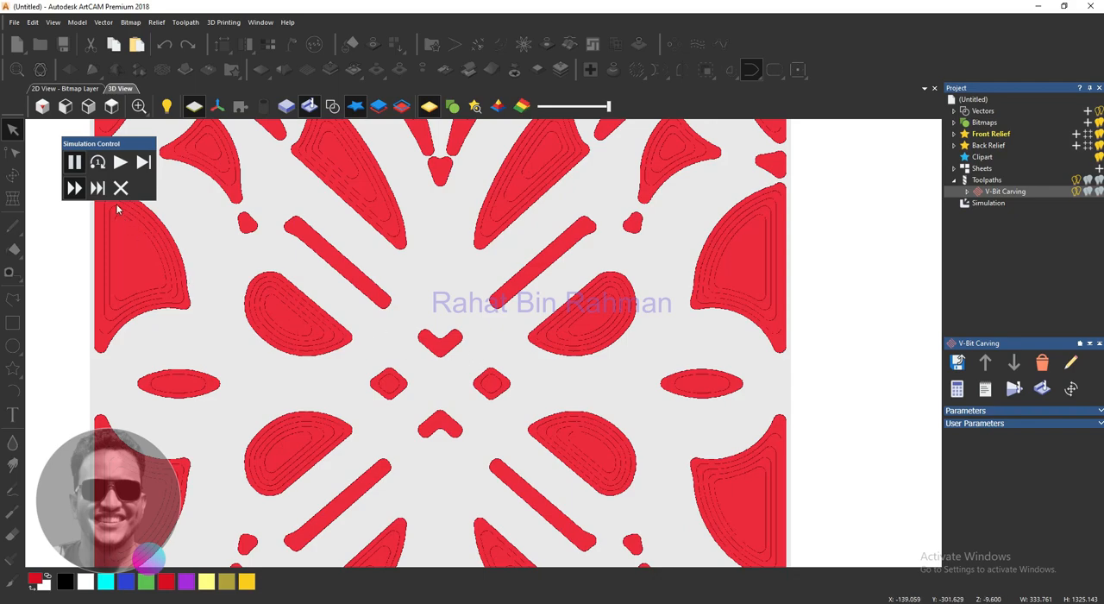
pyautogui.click(75, 188)
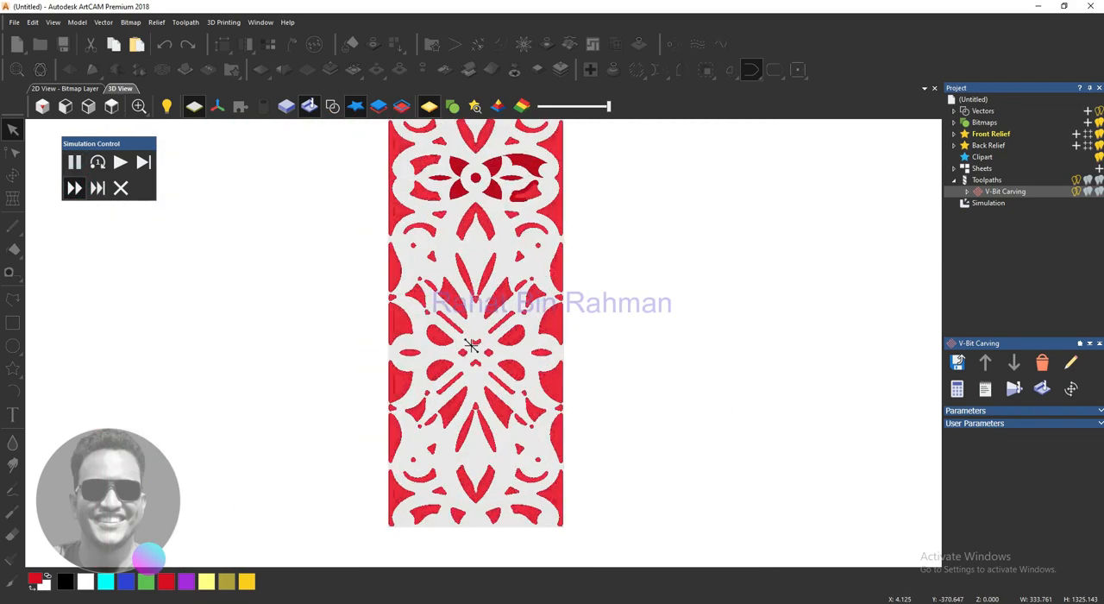
pyautogui.scroll(-5, 394, 342)
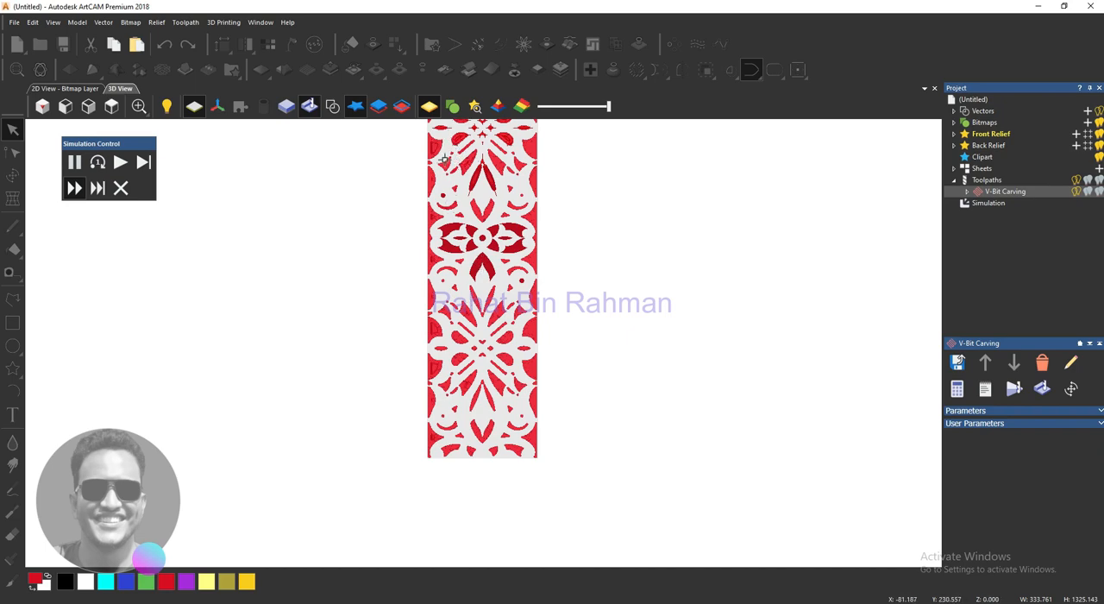
pyautogui.scroll(-4, 457, 291)
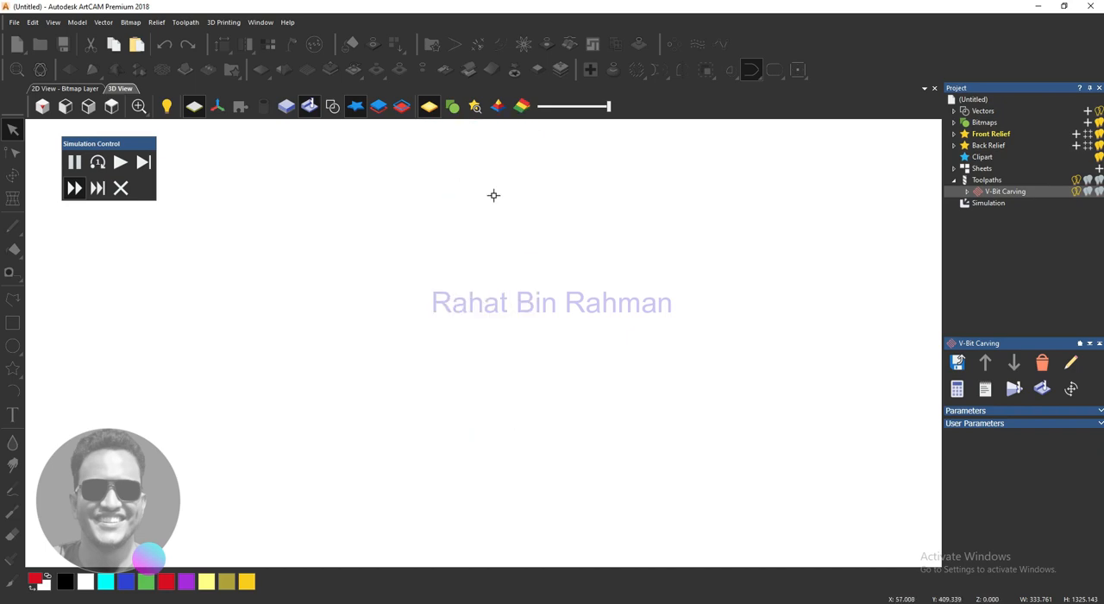
pyautogui.scroll(3, 502, 288)
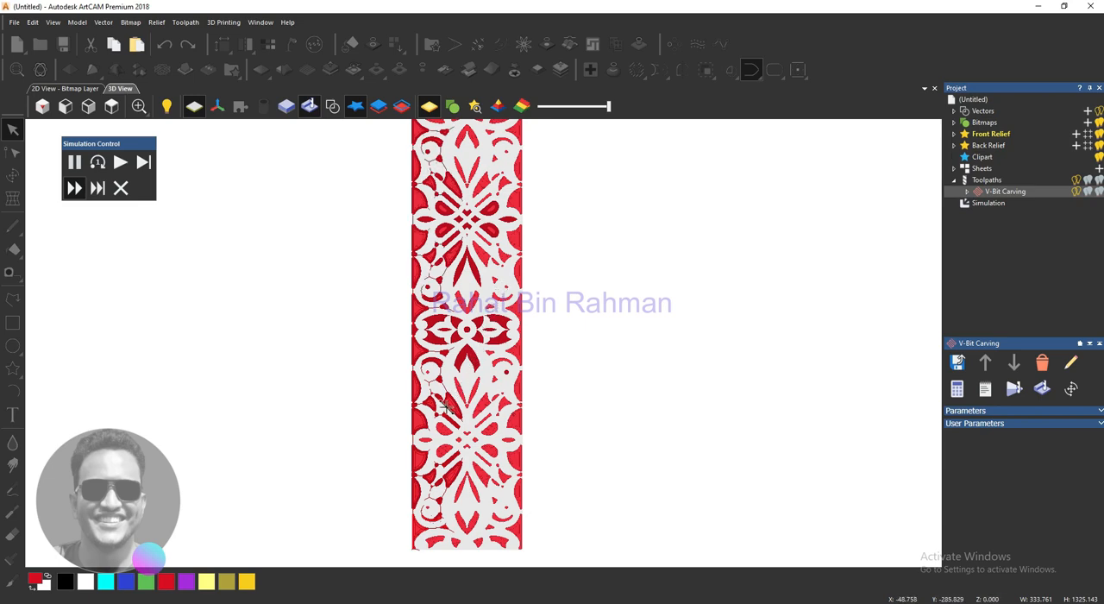
# - Advance the simulation at maximum speed to successive tool retracts, then run the rest of the toolpath through to the end
pyautogui.click(99, 188)
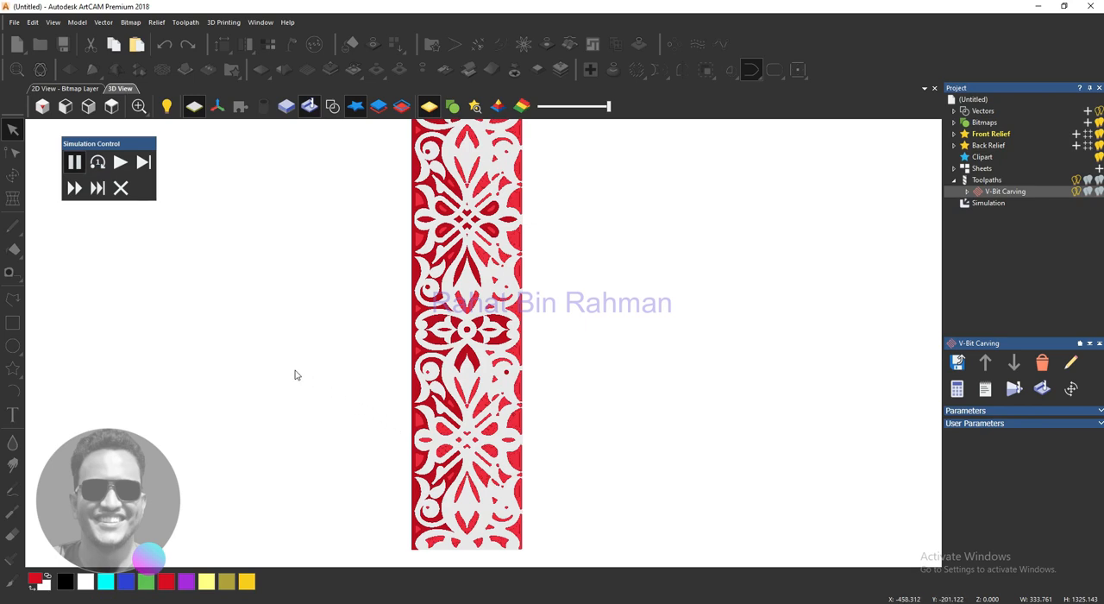
pyautogui.click(97, 189)
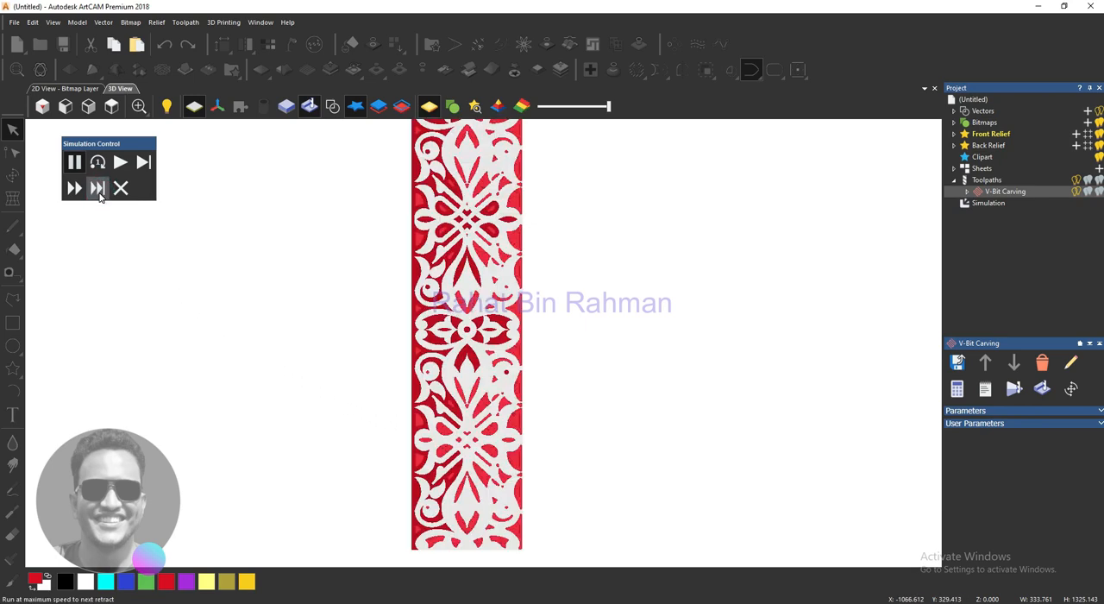
pyautogui.scroll(-1, 378, 462)
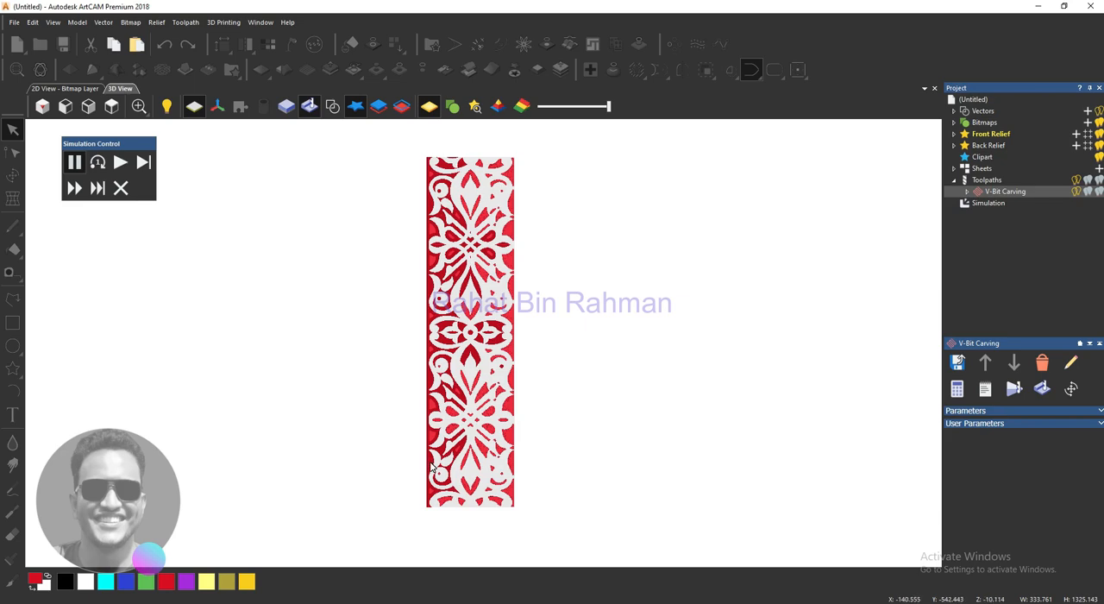
pyautogui.click(98, 191)
pyautogui.click(75, 188)
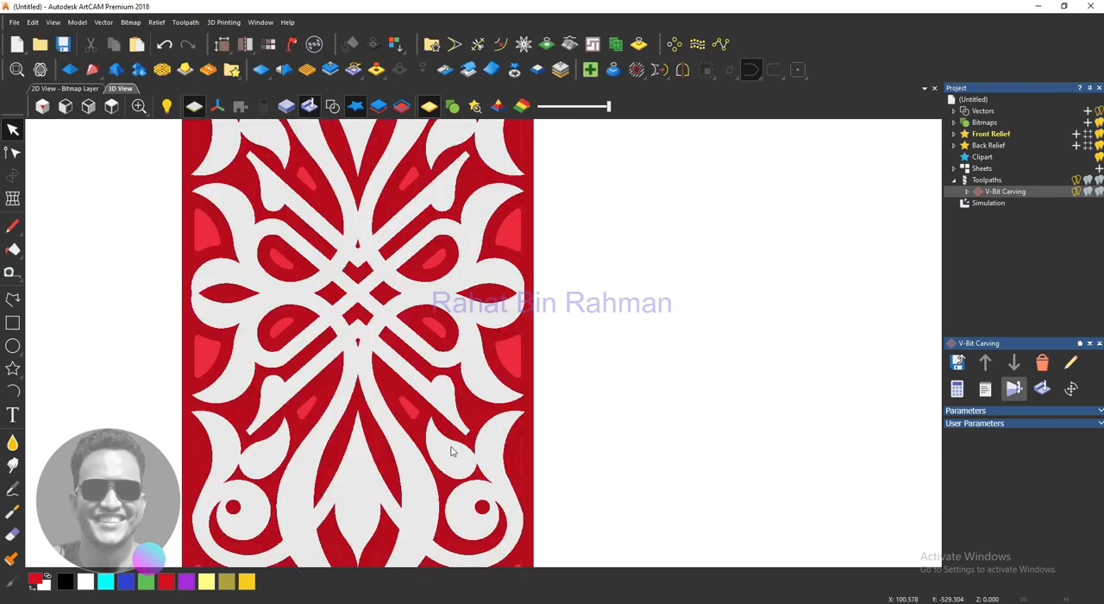
# - Examine the finished carving simulation from above, both as a whole panel and around the middle flower, then at a slight tilt
pyautogui.scroll(-5, 463, 438)
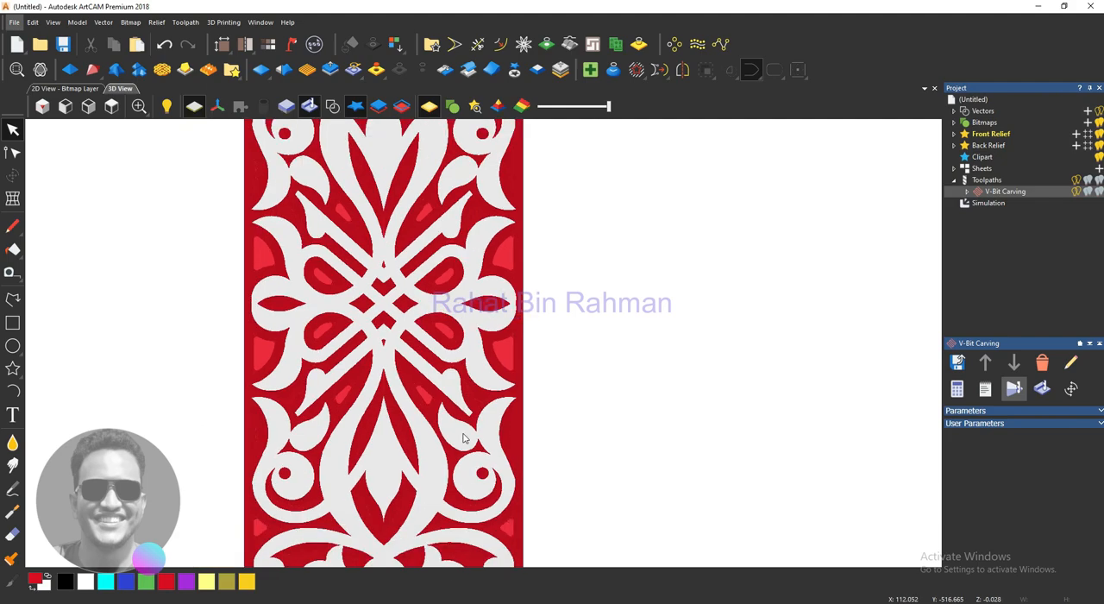
pyautogui.scroll(-2, 463, 438)
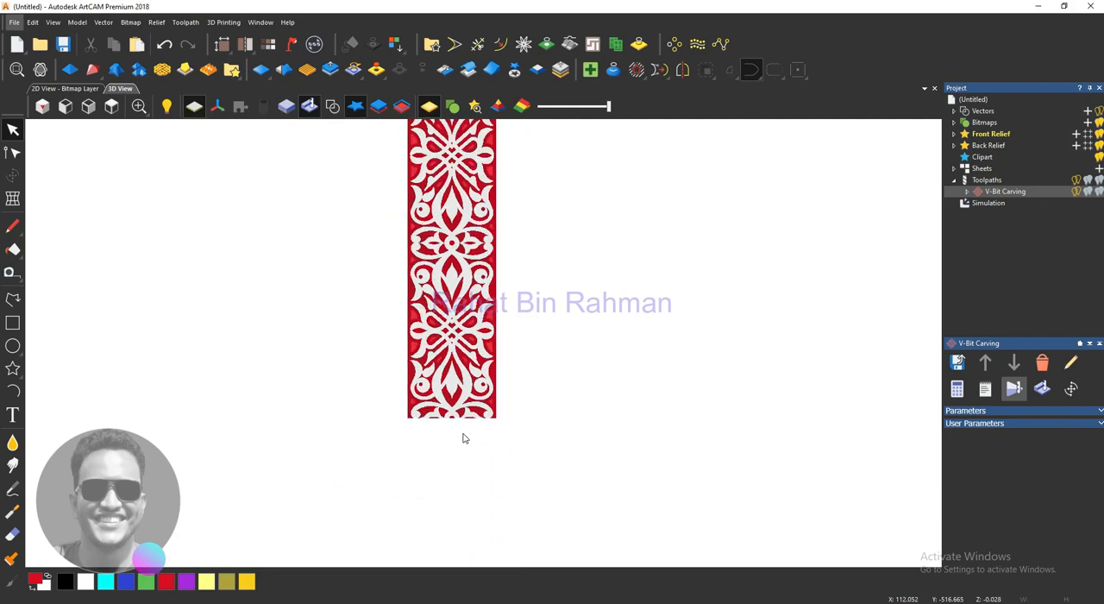
pyautogui.scroll(-2, 465, 421)
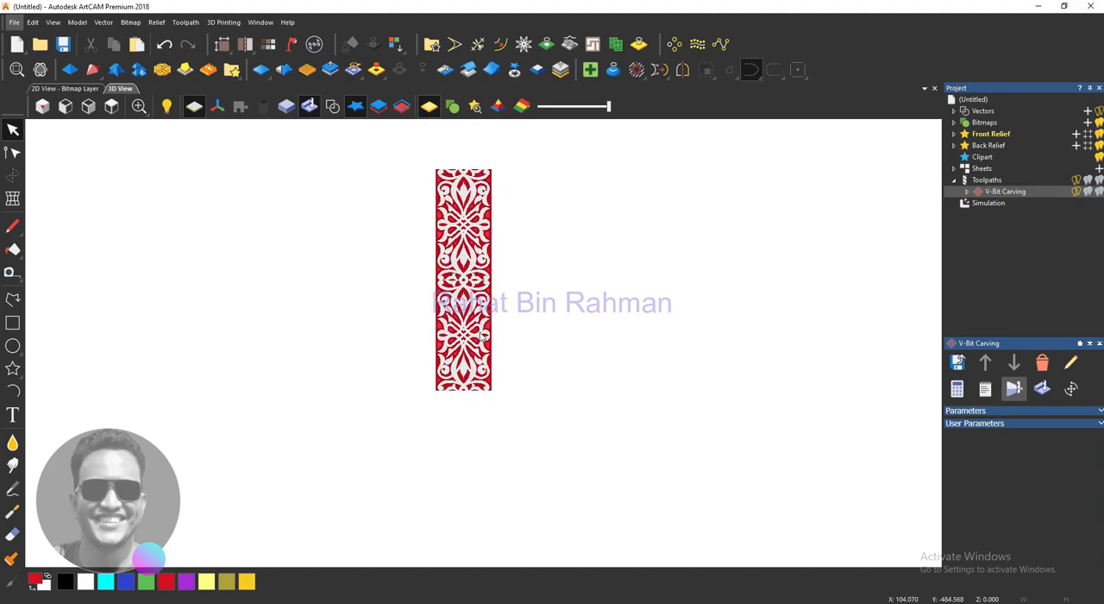
pyautogui.scroll(6, 470, 397)
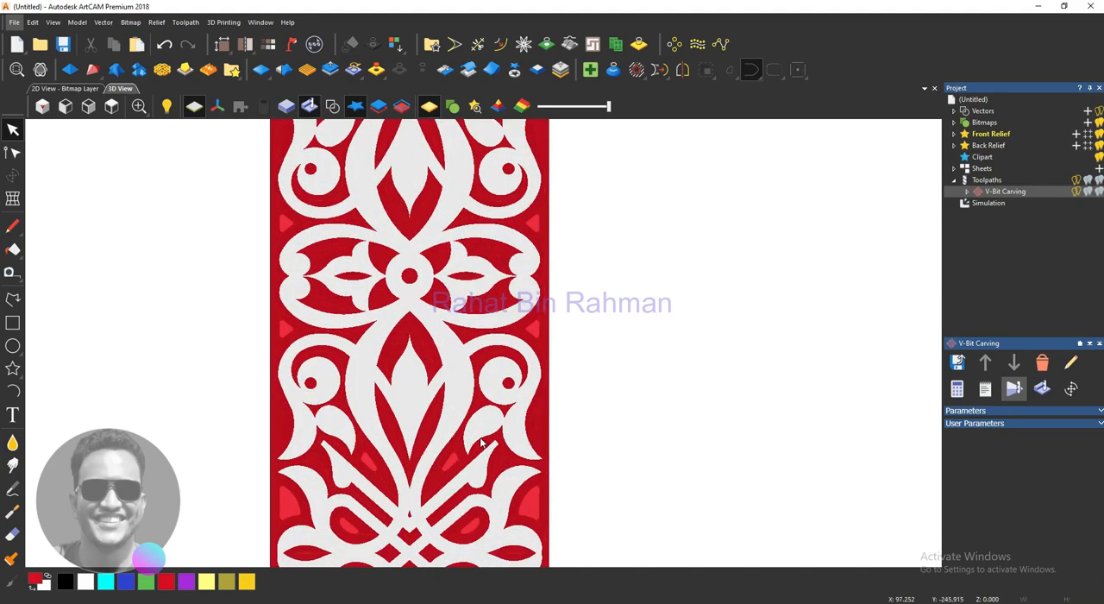
pyautogui.moveTo(472, 438)
pyautogui.mouseDown()
pyautogui.moveTo(466, 312)
pyautogui.moveTo(478, 223)
pyautogui.moveTo(506, 325)
pyautogui.mouseUp()
pyautogui.click(972, 603)
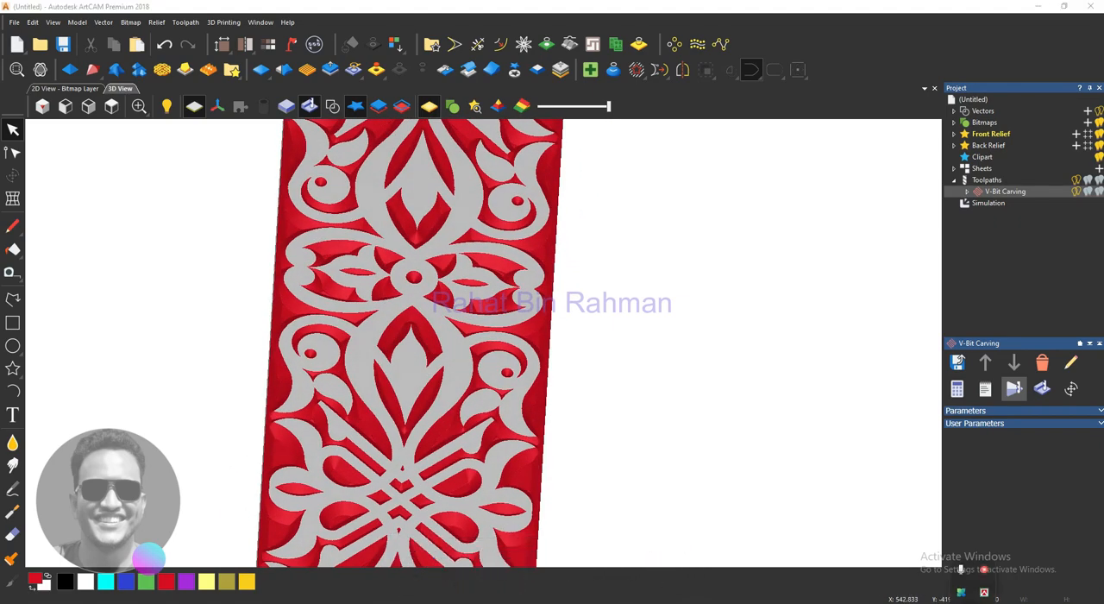
pyautogui.rightClick(983, 576)
pyautogui.click(617, 467)
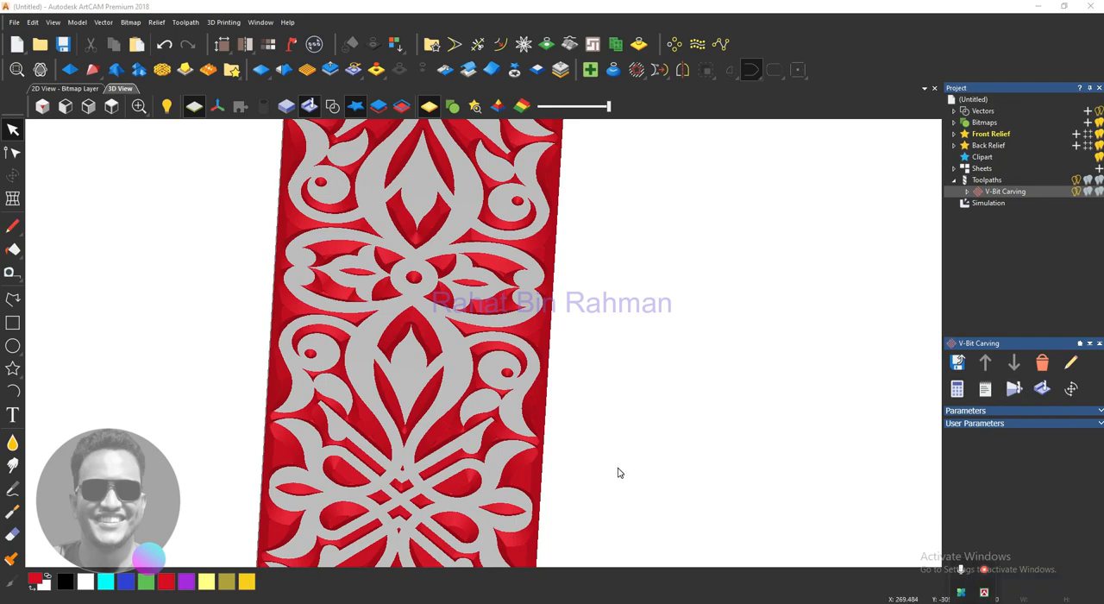
# - Examine the sloped walls and groove bottoms of the carved petals and scrolls below the middle flower from several angles
pyautogui.scroll(-4, 466, 370)
pyautogui.moveTo(485, 319); pyautogui.dragTo(485, 355)
pyautogui.scroll(8, 485, 355)
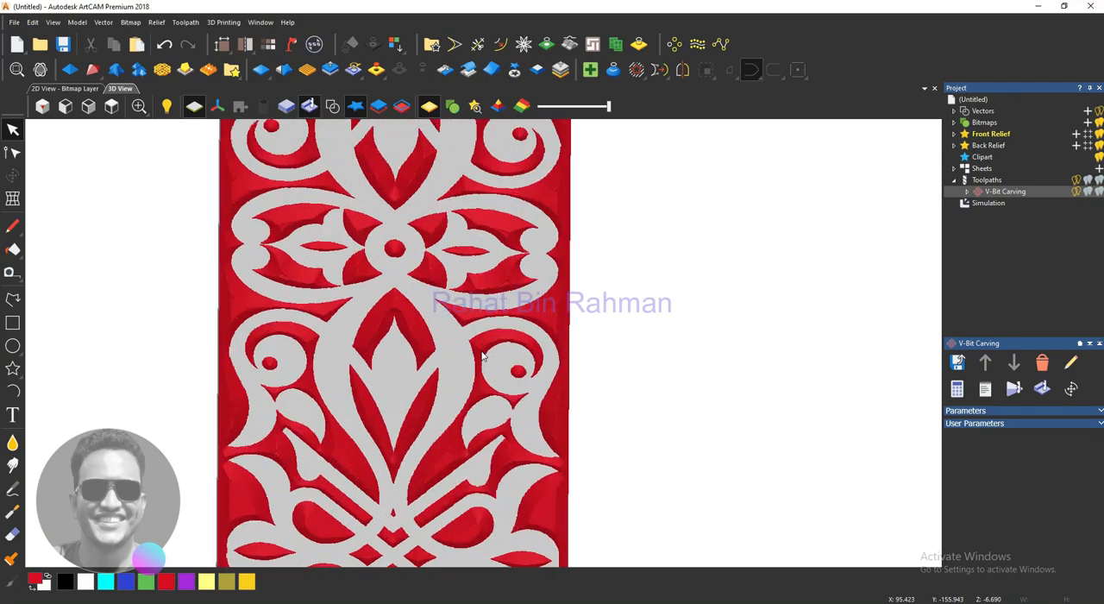
pyautogui.moveTo(485, 394); pyautogui.dragTo(543, 461)
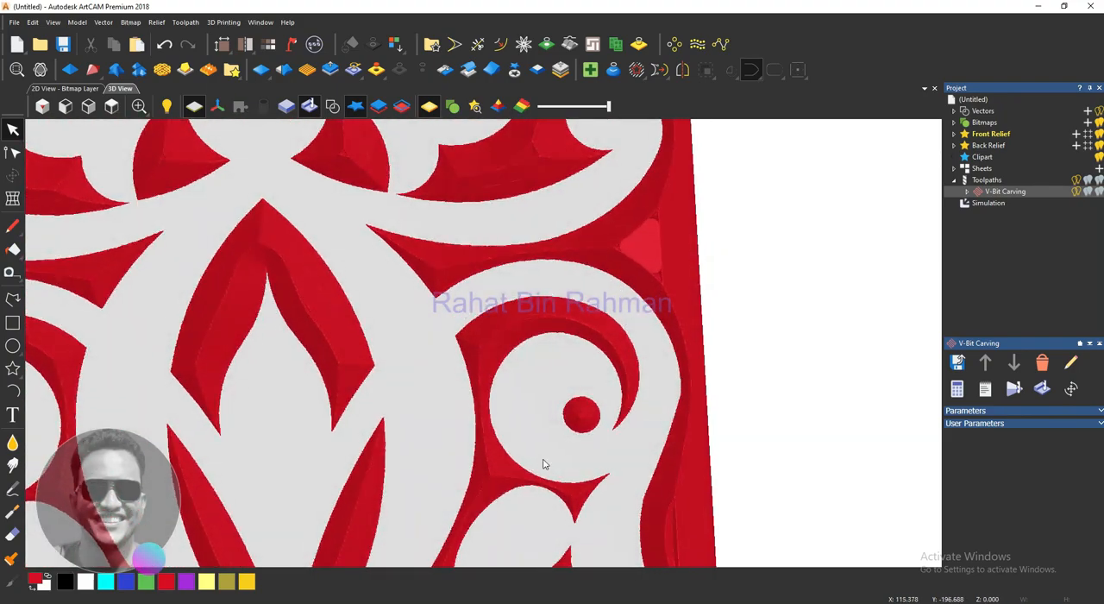
pyautogui.scroll(-3, 357, 420)
pyautogui.scroll(-2, 357, 419)
pyautogui.moveTo(384, 271)
pyautogui.mouseDown()
pyautogui.moveTo(298, 241)
pyautogui.moveTo(431, 212)
pyautogui.mouseUp()
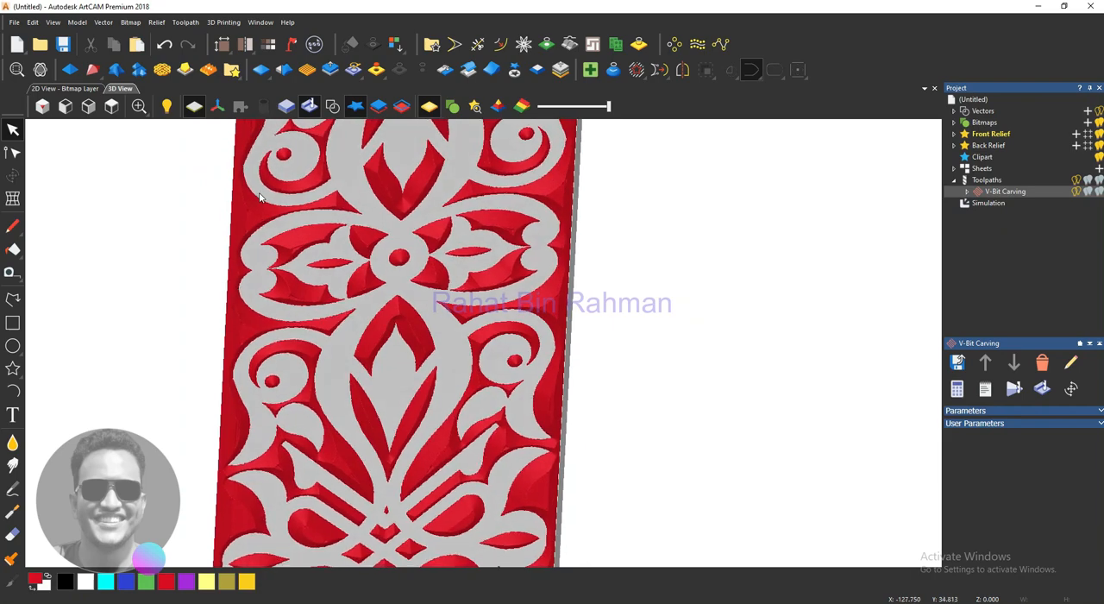
pyautogui.scroll(10, 440, 361)
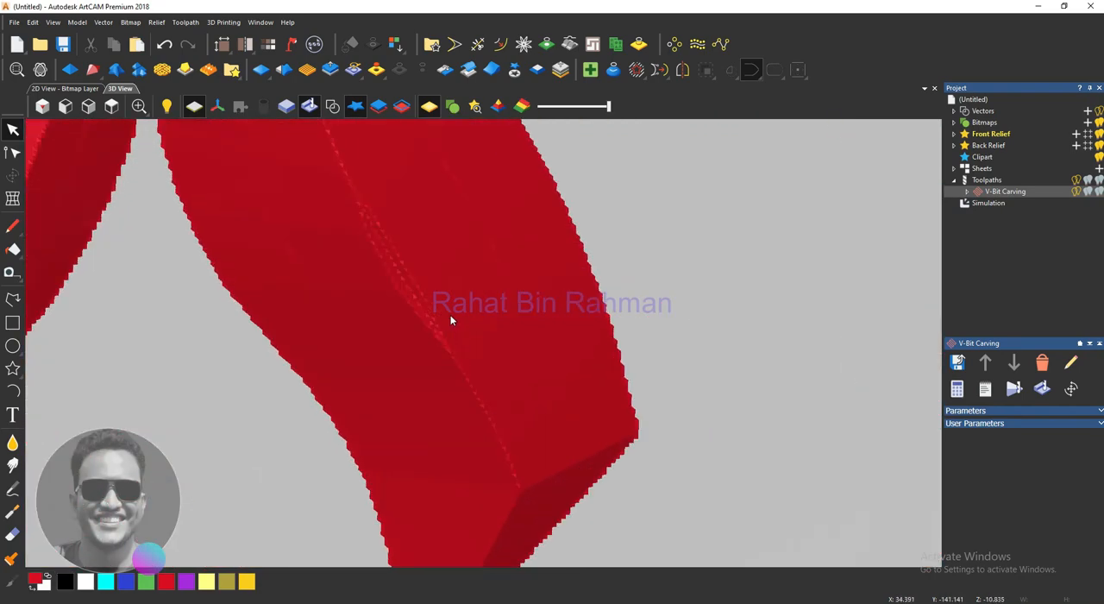
pyautogui.scroll(-6, 385, 343)
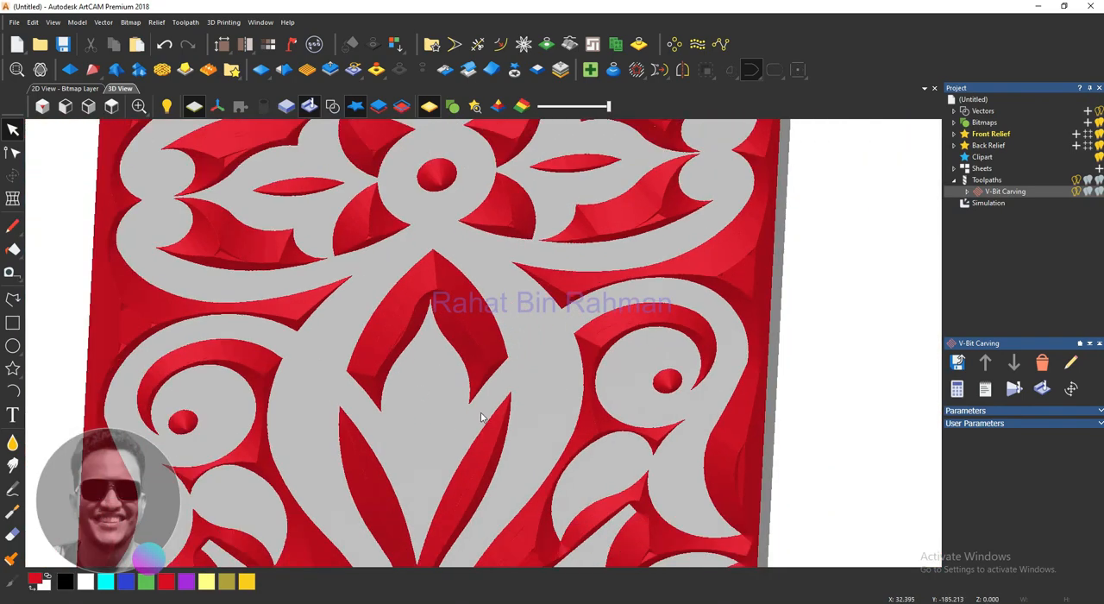
pyautogui.scroll(-6, 488, 305)
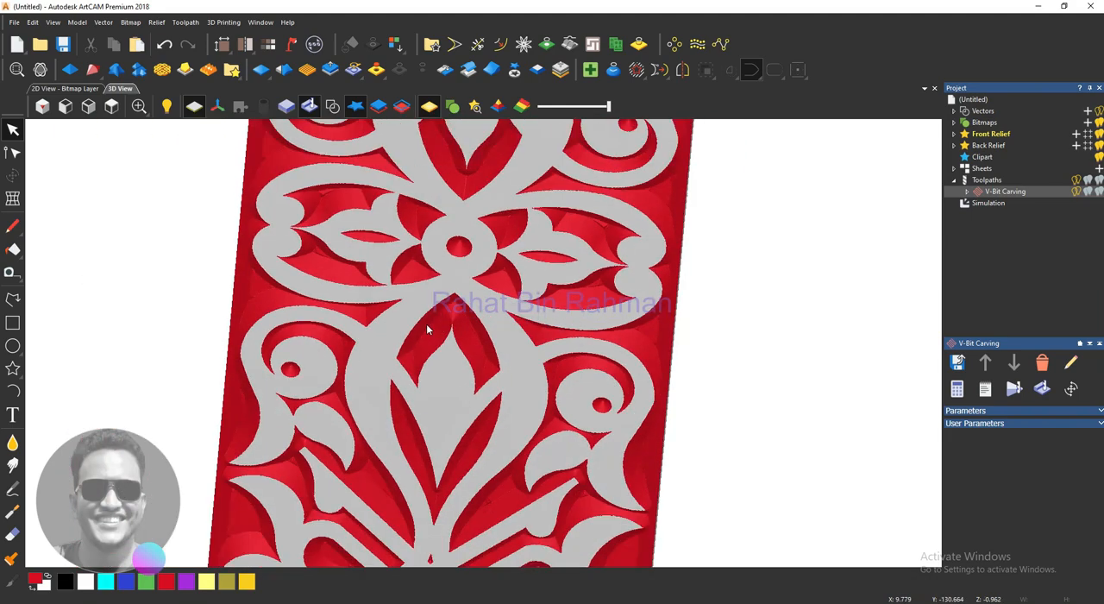
pyautogui.scroll(-3, 425, 337)
pyautogui.moveTo(471, 172); pyautogui.dragTo(437, 229)
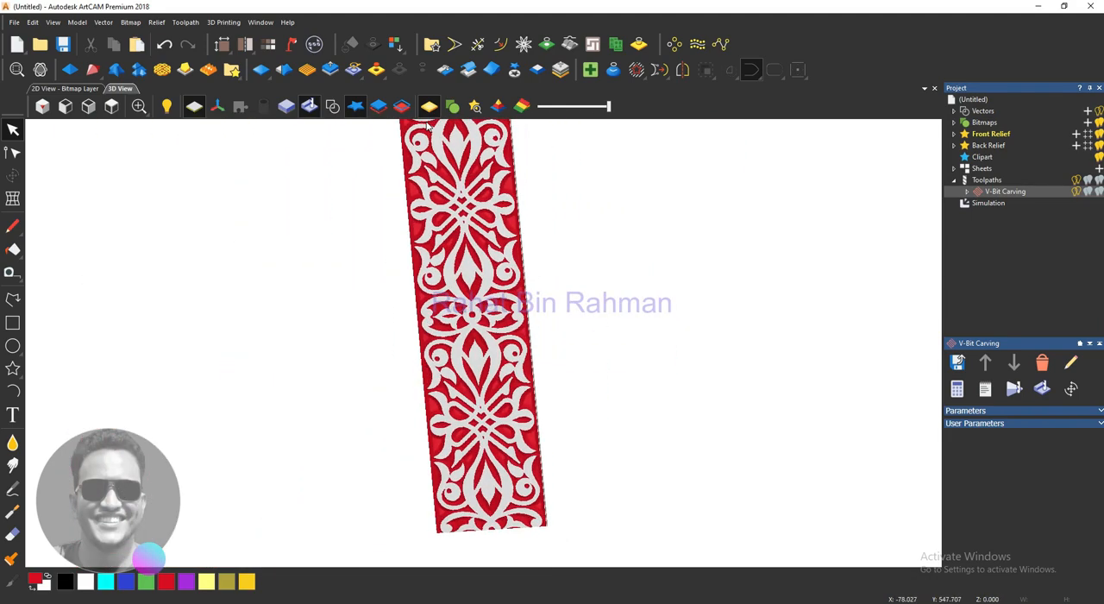
# - Examine the carved block obliquely to compare its thickness and carving depth, then check the lower leaf motifs and the whole panel
pyautogui.moveTo(459, 311); pyautogui.dragTo(419, 279)
pyautogui.scroll(4, 460, 360)
pyautogui.scroll(-4, 458, 361)
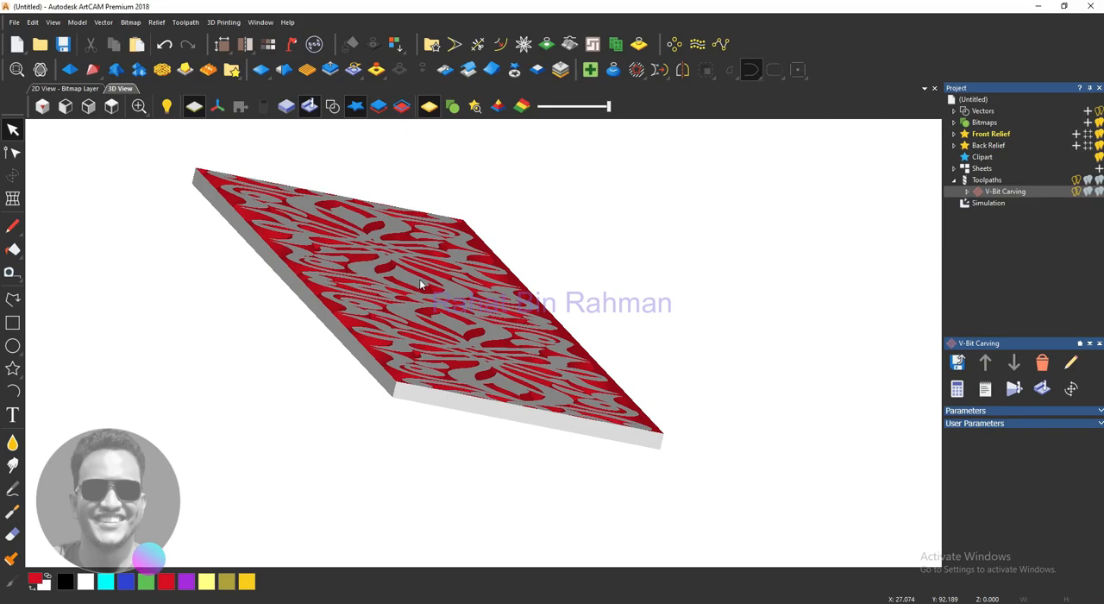
pyautogui.moveTo(419, 279); pyautogui.dragTo(406, 305)
pyautogui.scroll(5, 396, 350)
pyautogui.moveTo(314, 369); pyautogui.dragTo(370, 354)
pyautogui.scroll(-5, 369, 353)
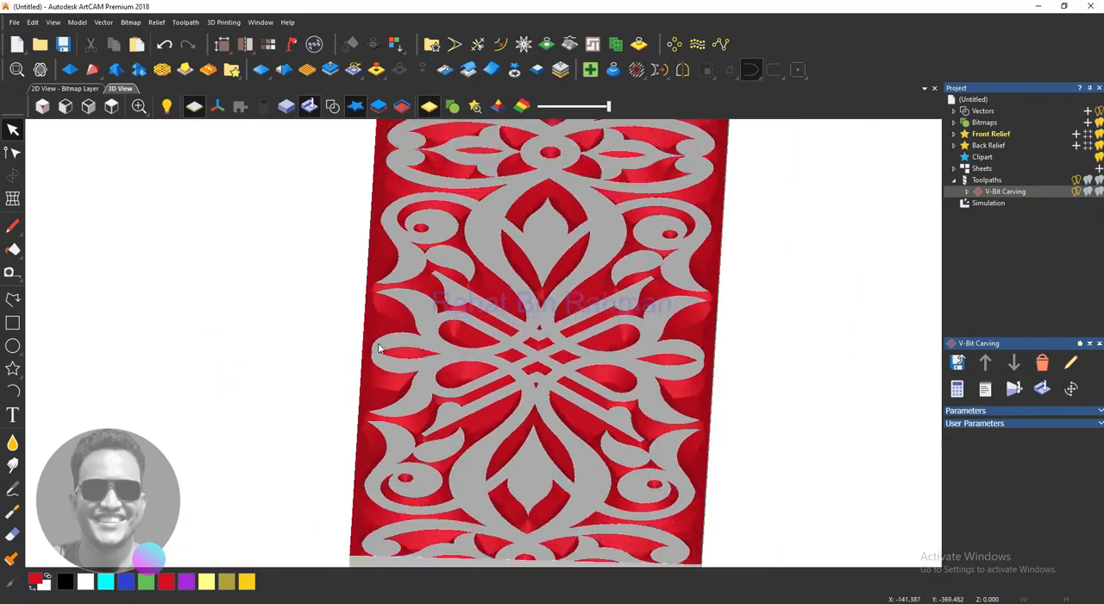
pyautogui.scroll(5, 665, 291)
pyautogui.scroll(3, 345, 309)
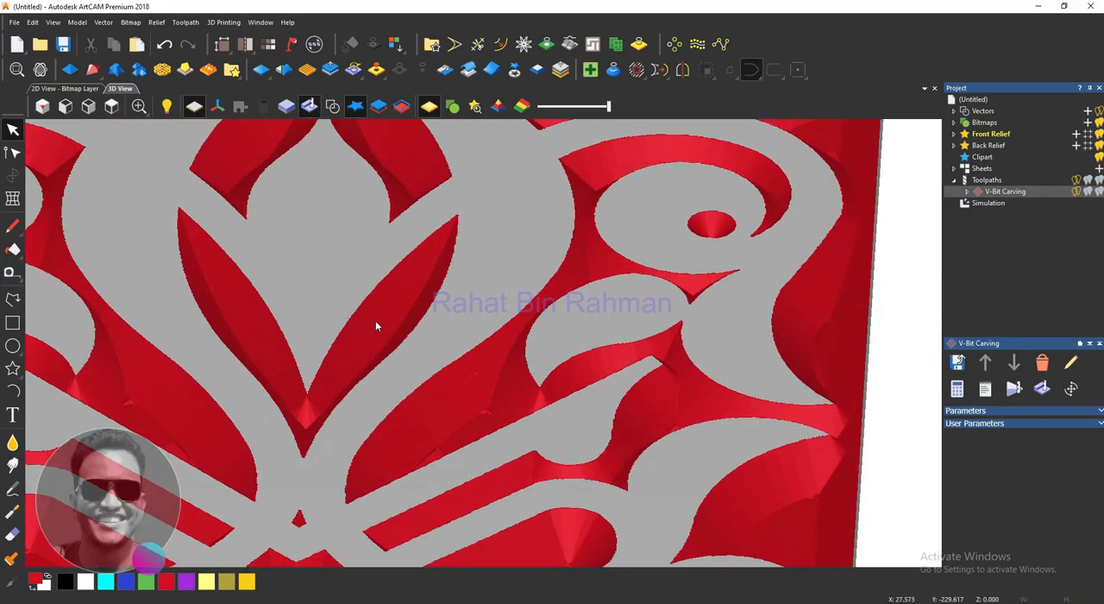
pyautogui.moveTo(377, 323); pyautogui.dragTo(400, 333)
pyautogui.scroll(-6, 426, 355)
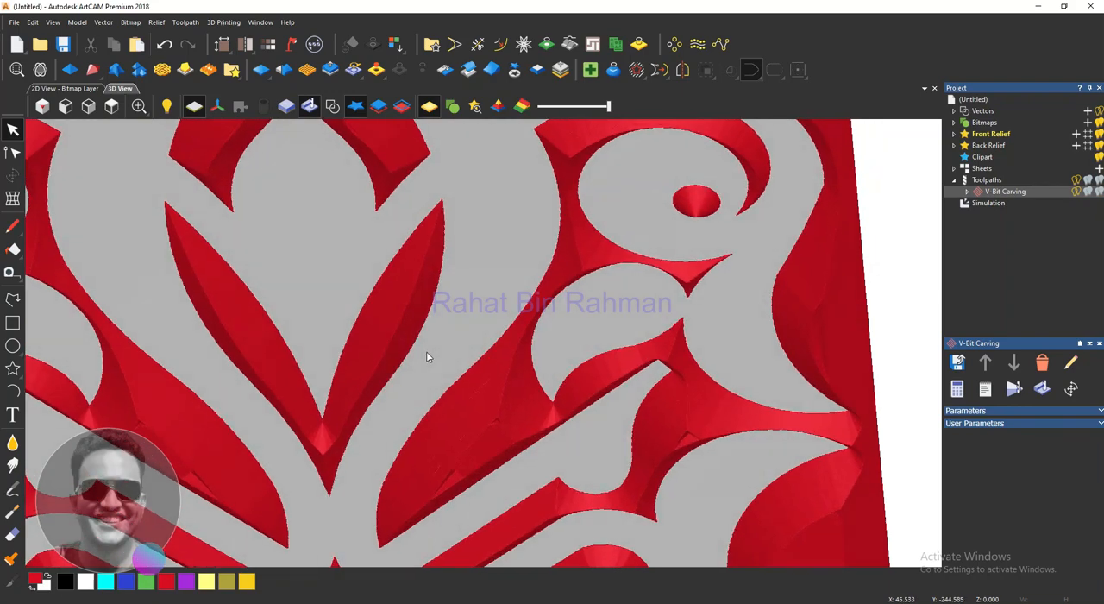
pyautogui.scroll(-3, 427, 356)
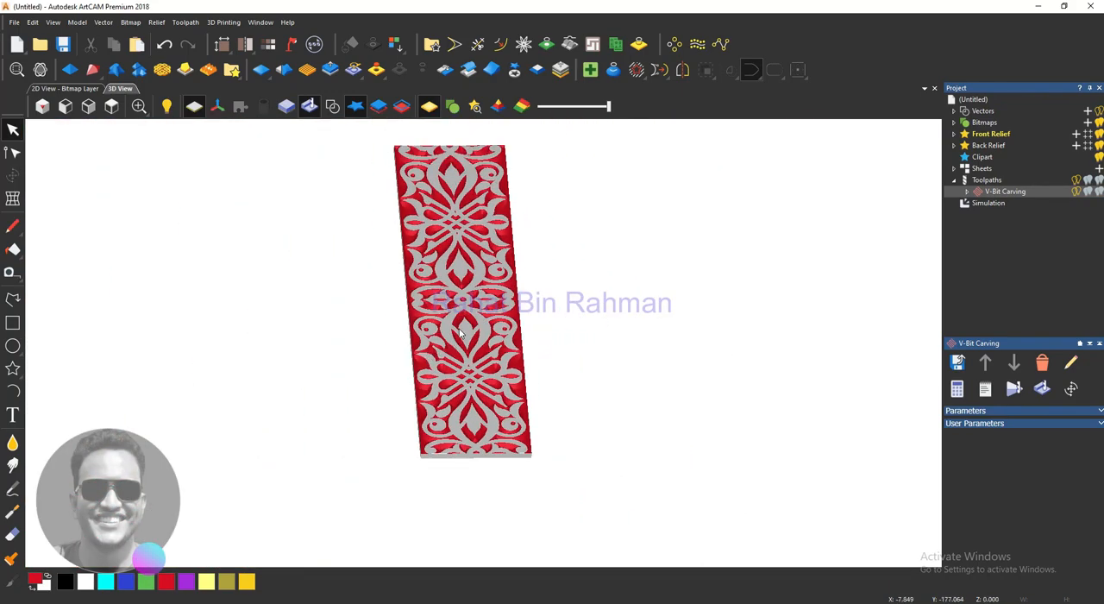